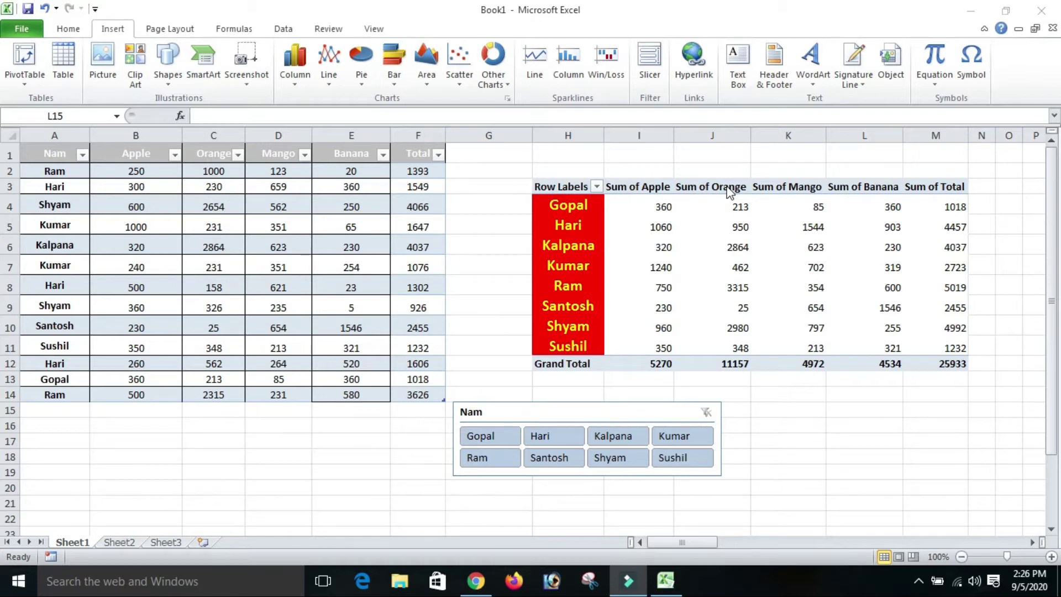
Examine the source table's name, fruit and Total columns, including the totals in rows 2 and 14.
key("shift+Left")
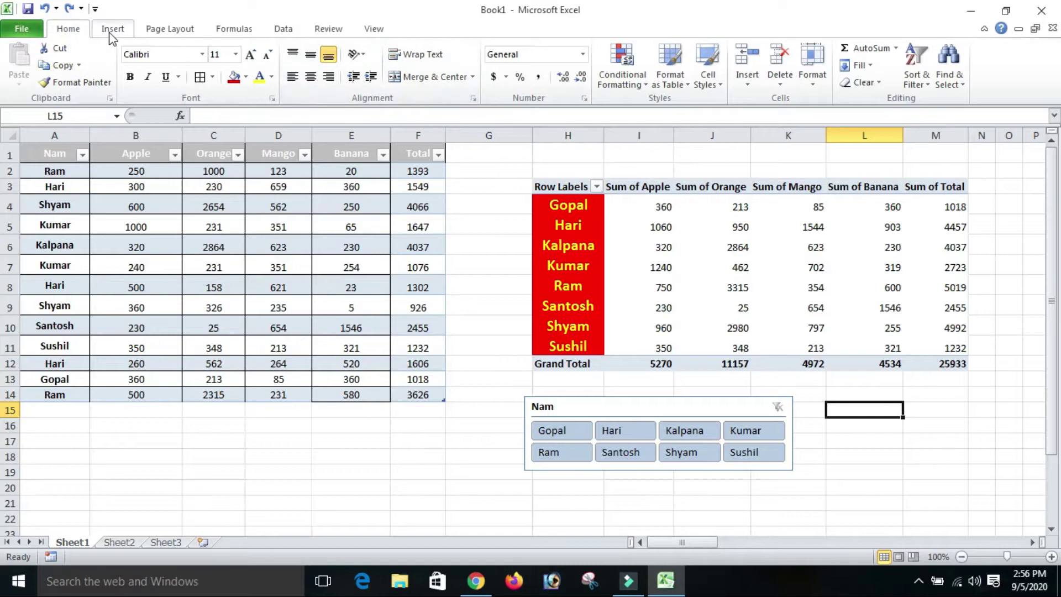
left_click(113, 31)
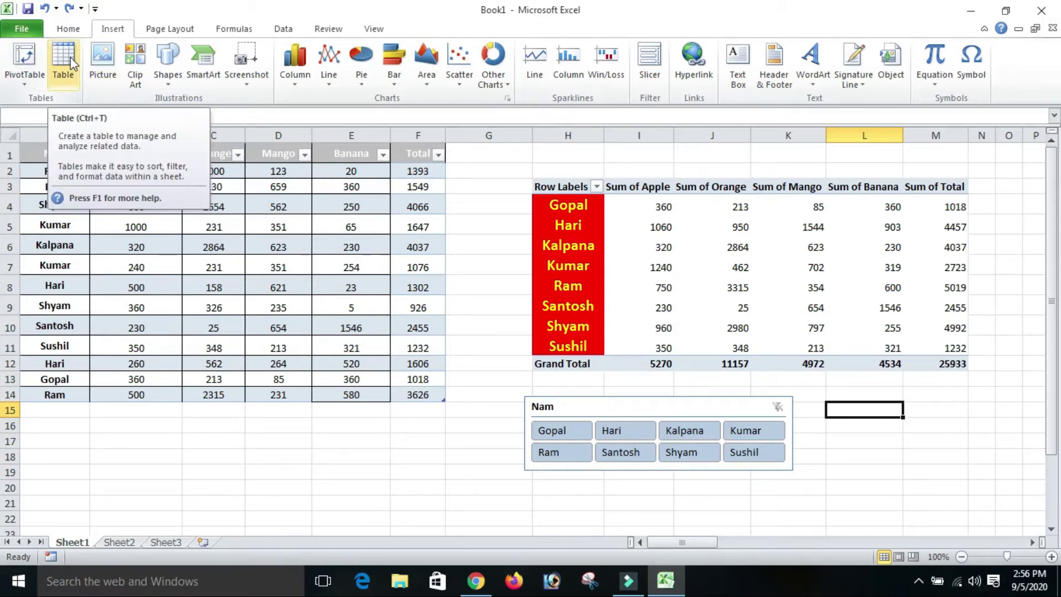
left_click_drag(55, 154, 409, 394)
left_click(147, 221)
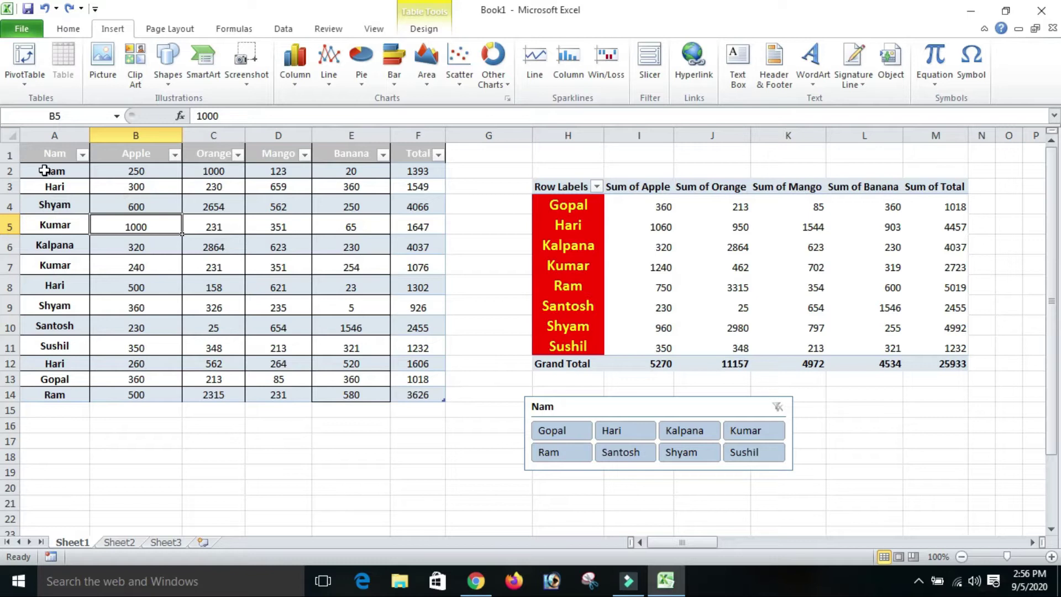
left_click_drag(63, 151, 75, 379)
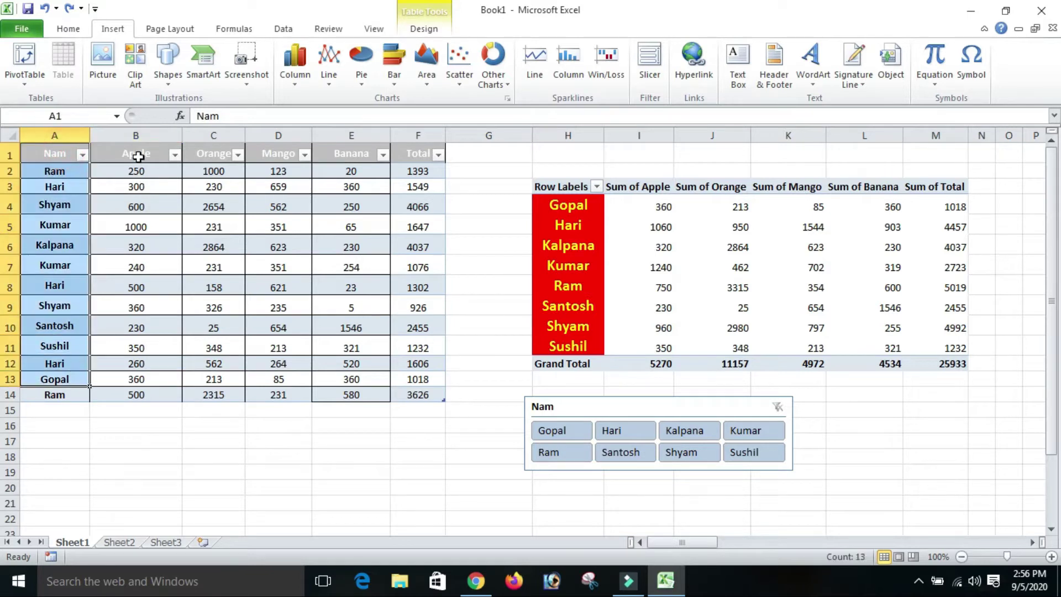
left_click(137, 153)
left_click(217, 146)
left_click(273, 144)
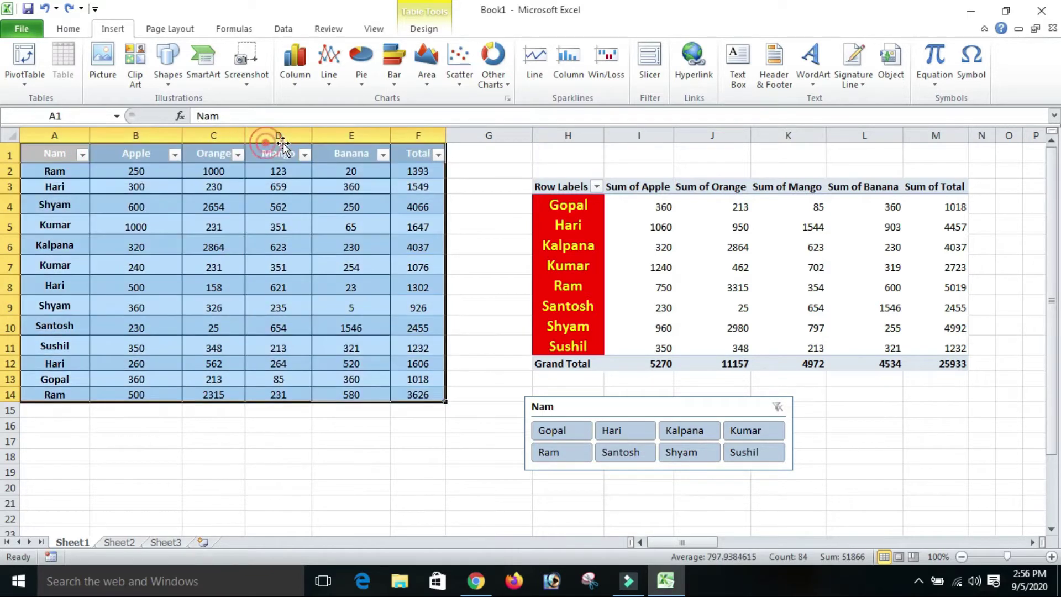
left_click(284, 135)
left_click(352, 135)
left_click(416, 135)
left_click(103, 222)
left_click(151, 171)
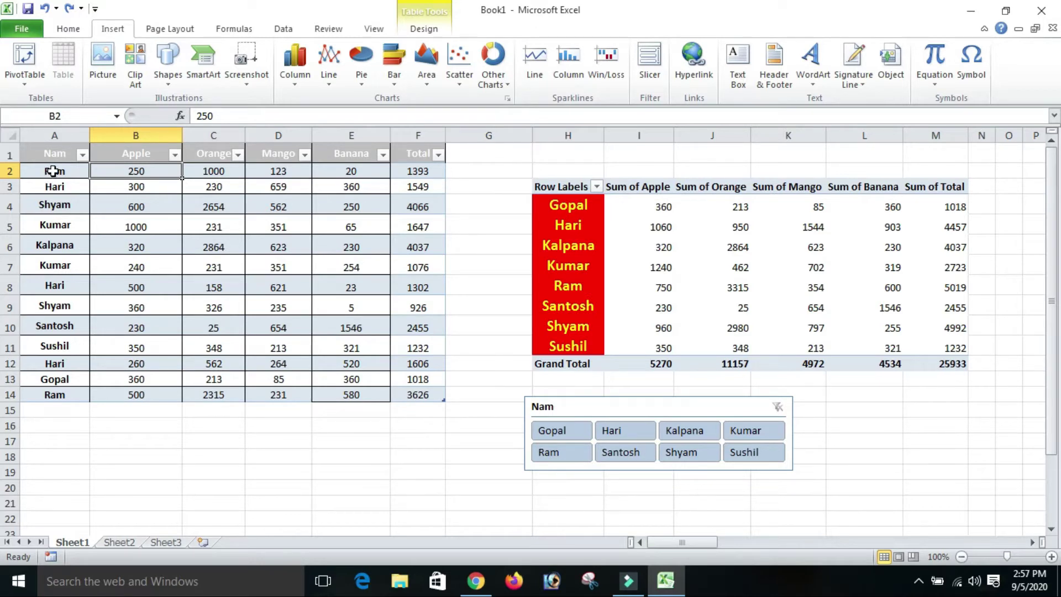
left_click(463, 167)
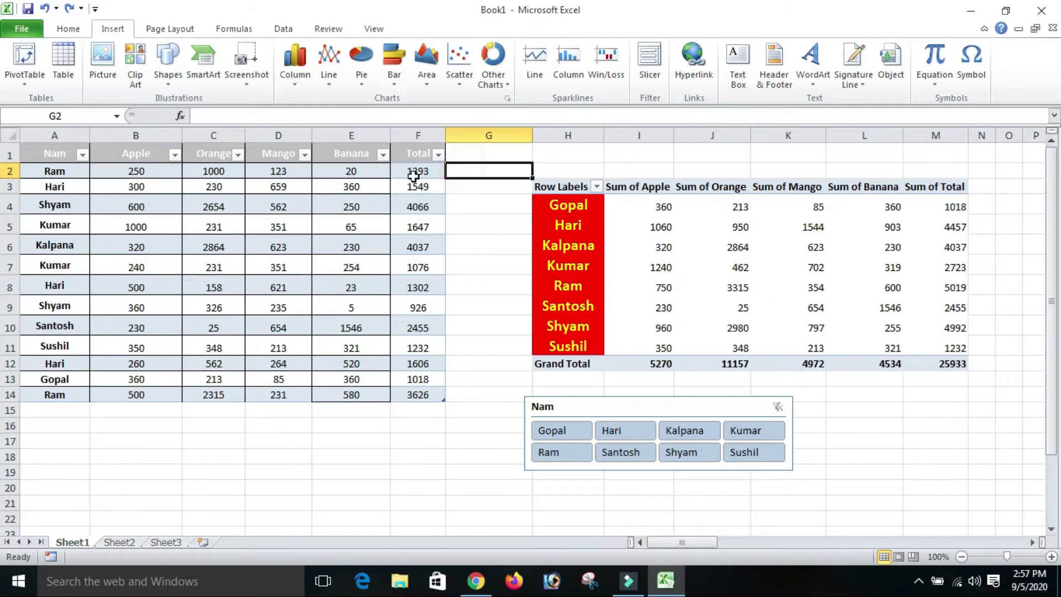
left_click(415, 173)
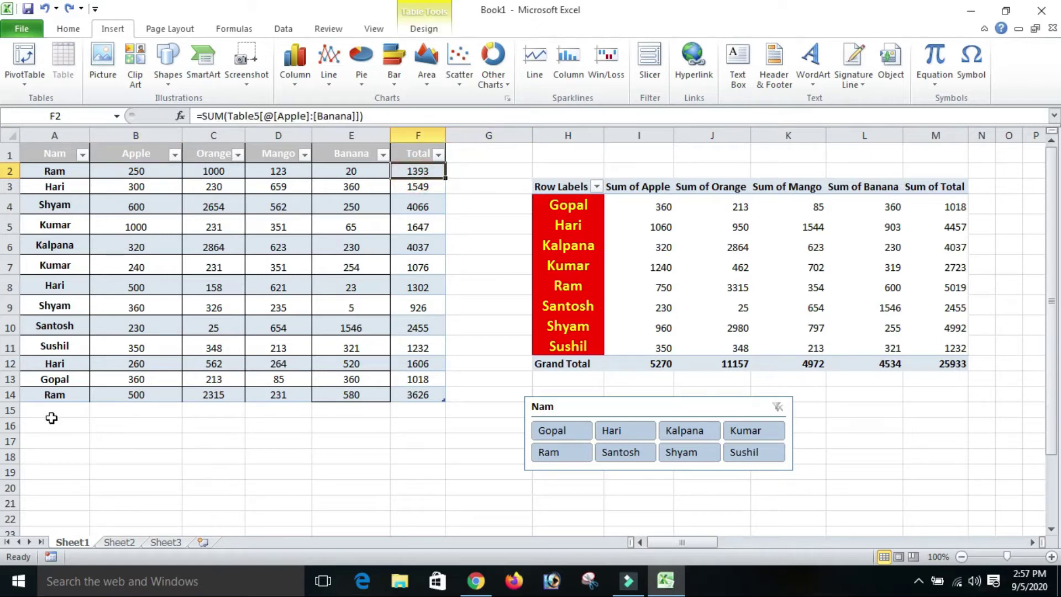
left_click(55, 393)
left_click(412, 395)
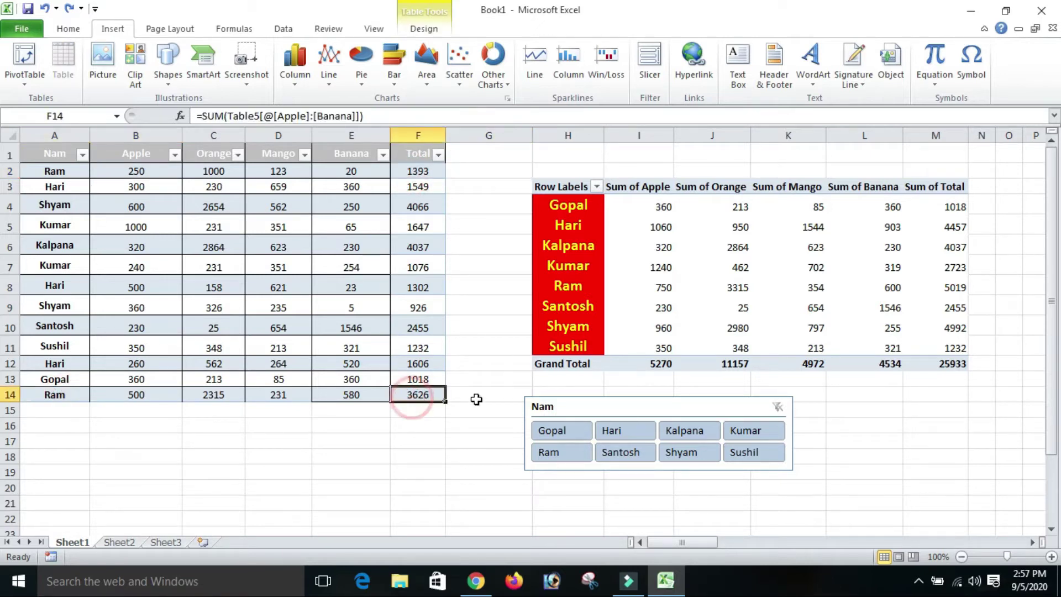
left_click(475, 395)
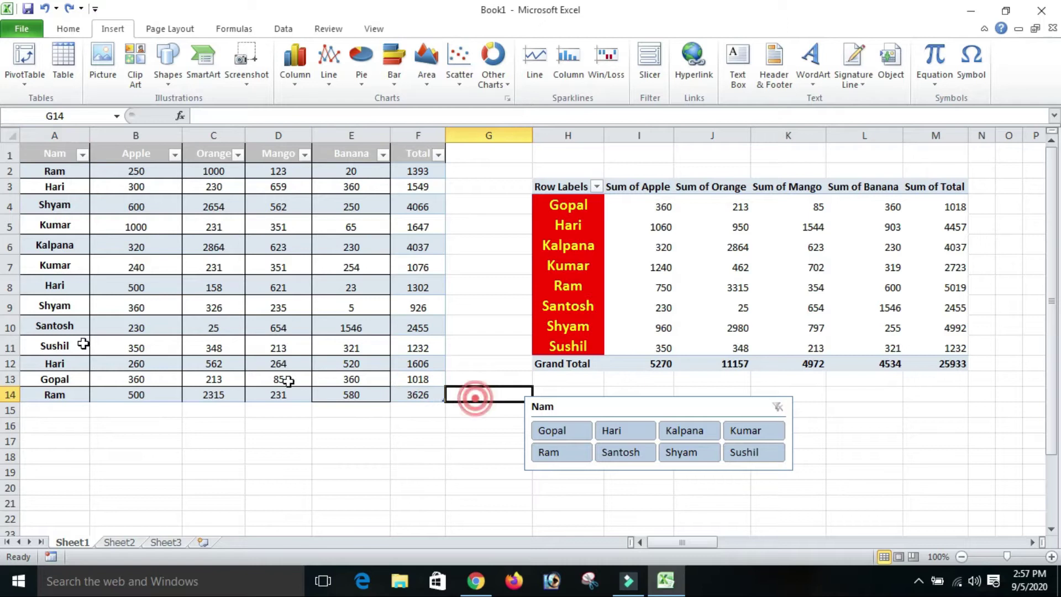
Filter the Nam column to only the person listed in rows 2 and 14, and select the remaining Total values.
left_click(82, 154)
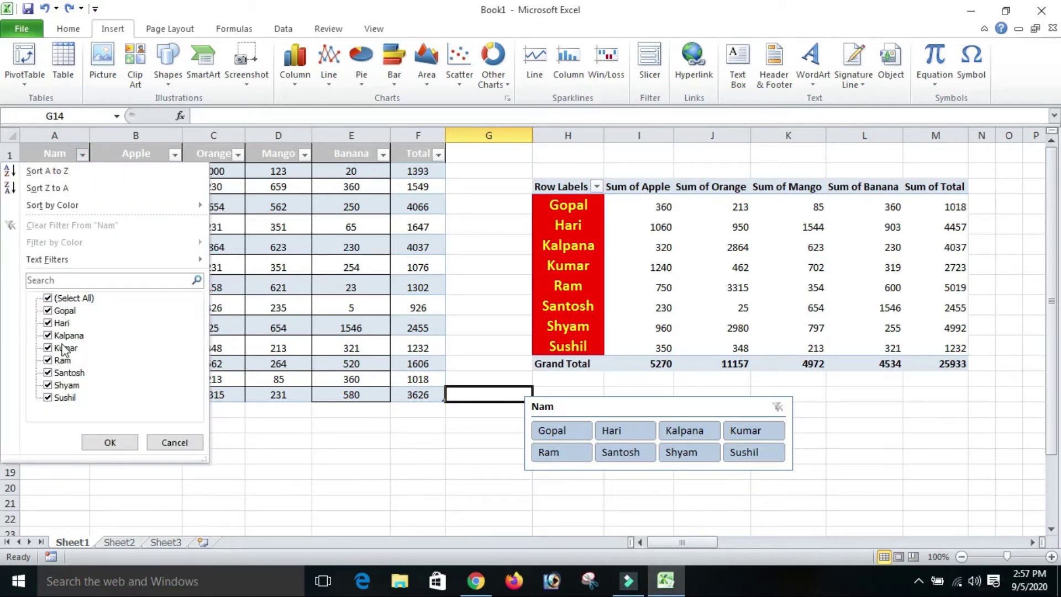
left_click(61, 299)
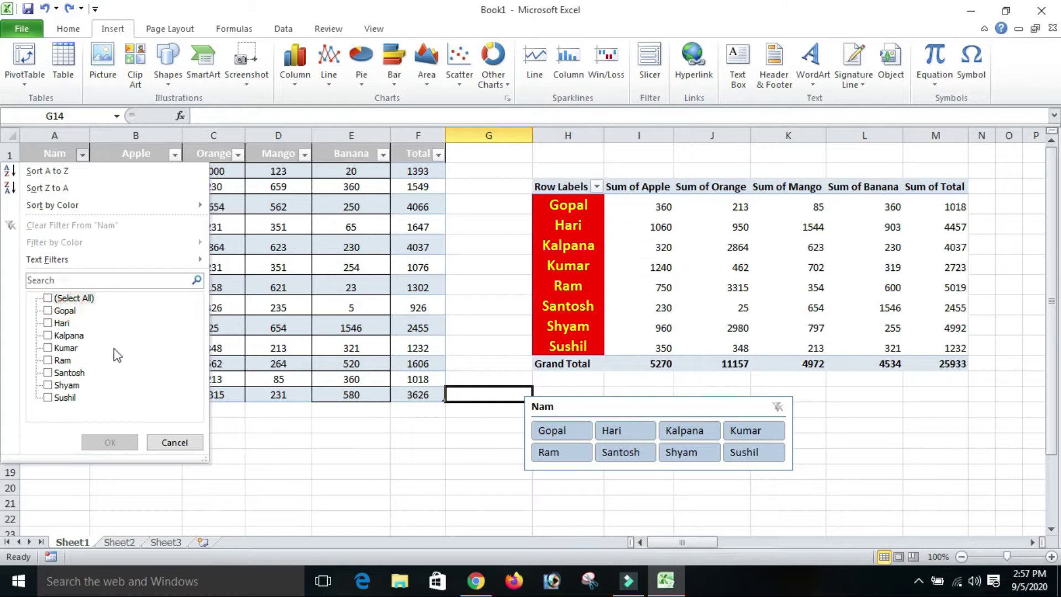
left_click(55, 360)
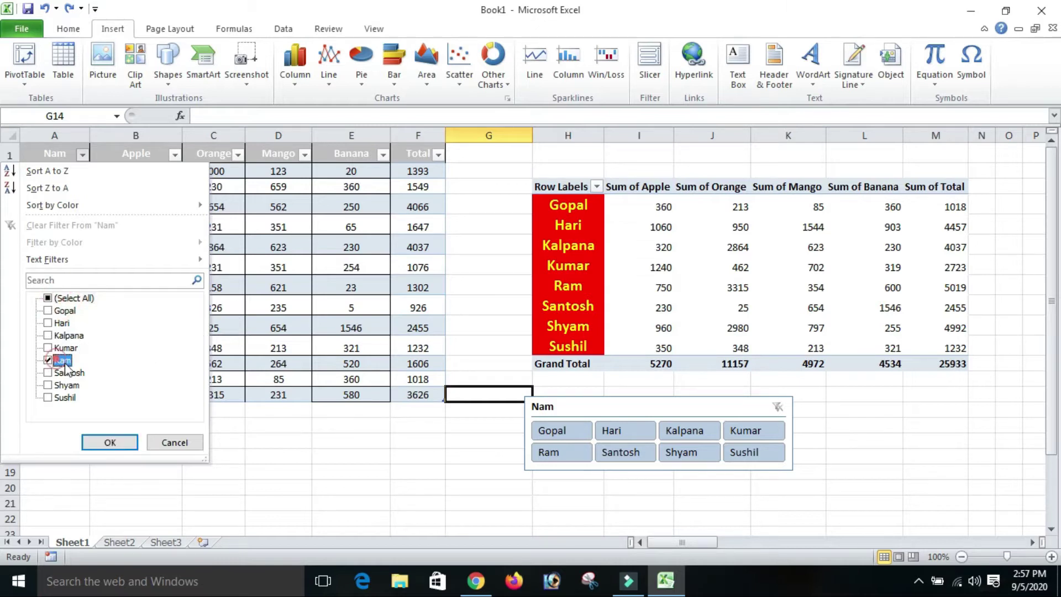
left_click(110, 442)
left_click_drag(420, 172, 397, 209)
Restore all names in the Nam column filter so every table row is included.
left_click(82, 155)
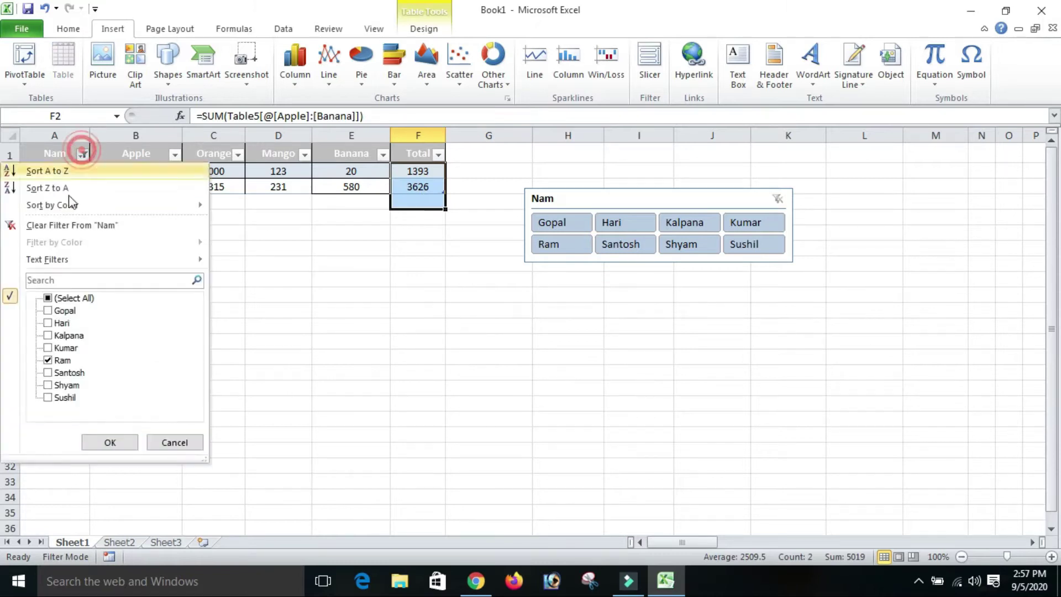
left_click(64, 298)
left_click(110, 442)
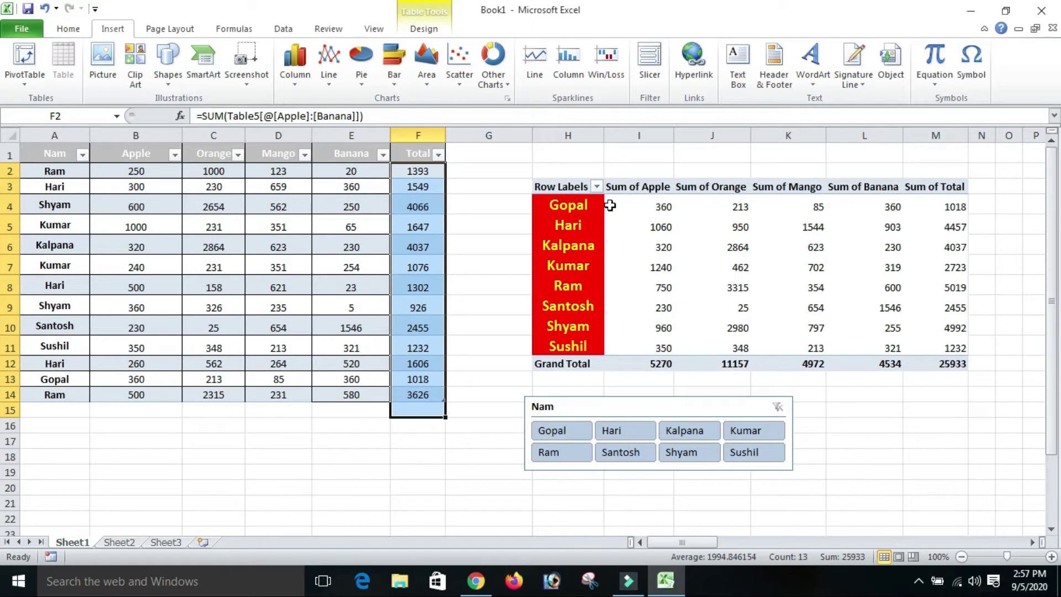
left_click(472, 202)
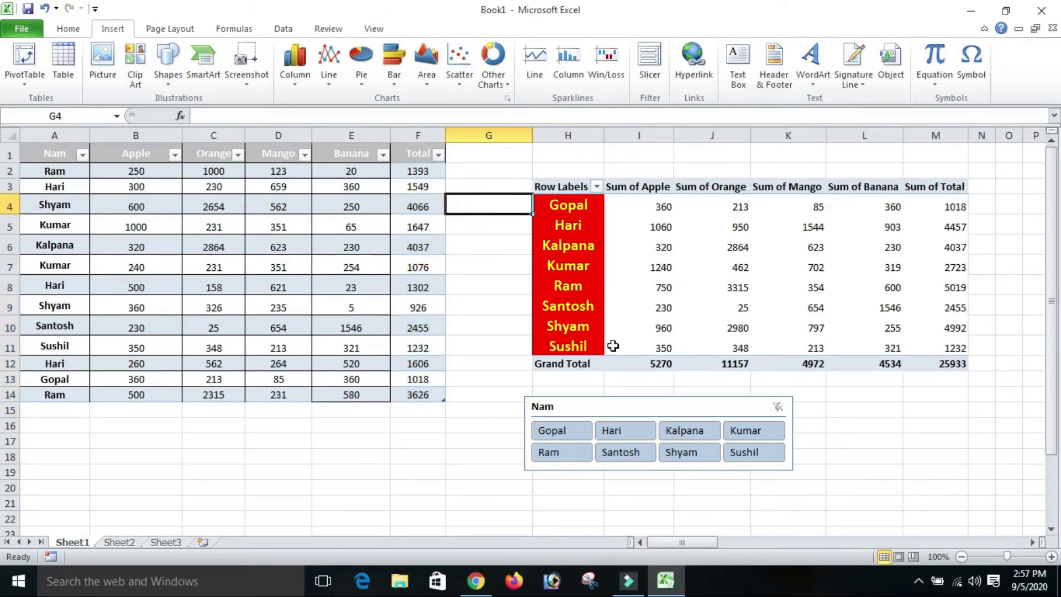
Filter the pivot table with the Nam slicer by four different people one after another, and clear the slicer filter.
left_click(566, 431)
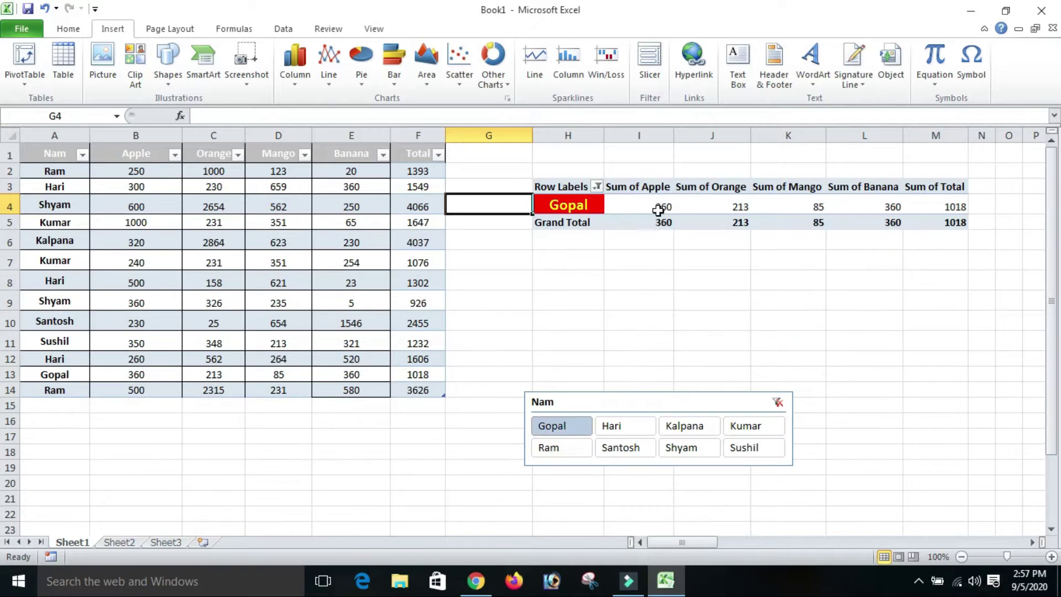
left_click(617, 425)
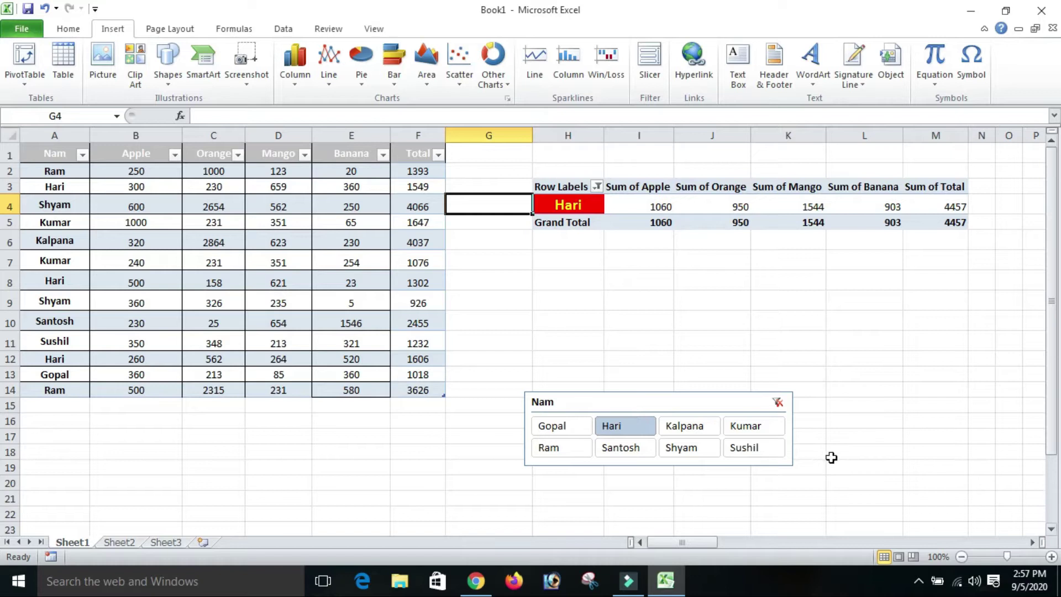
left_click(696, 434)
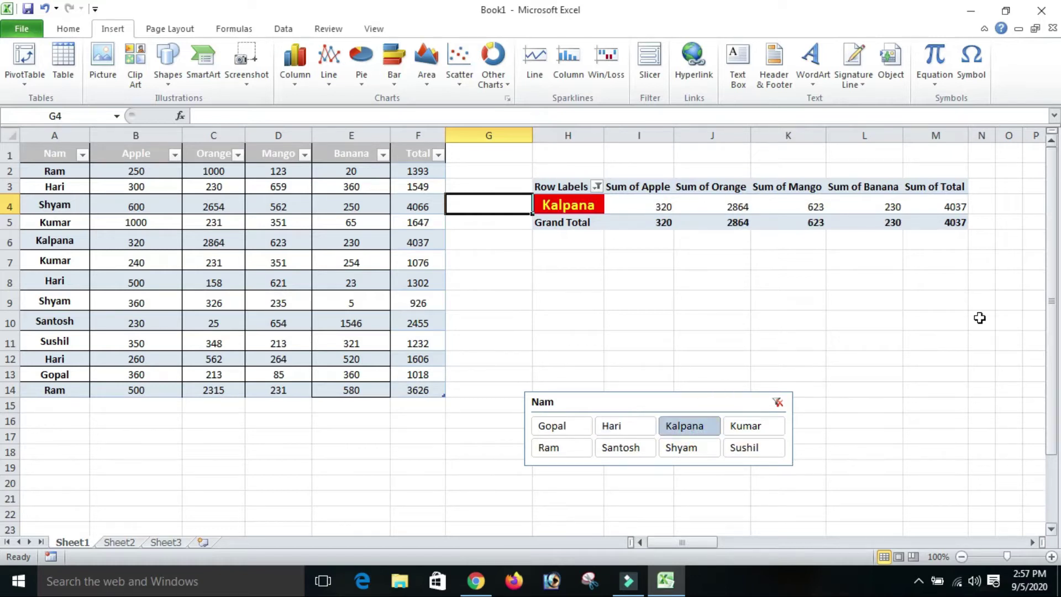
left_click(623, 448)
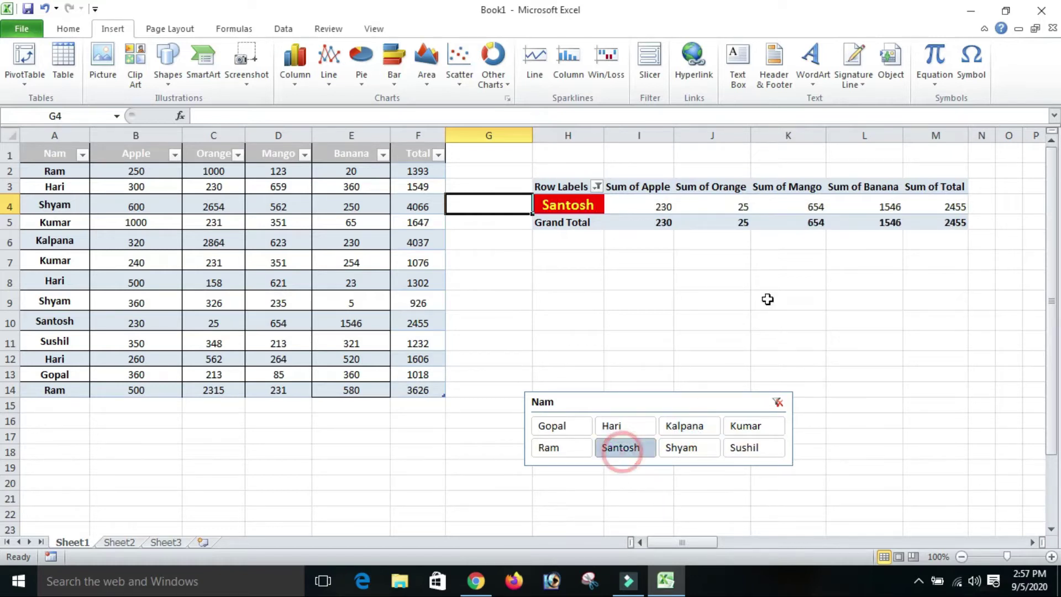
left_click(778, 405)
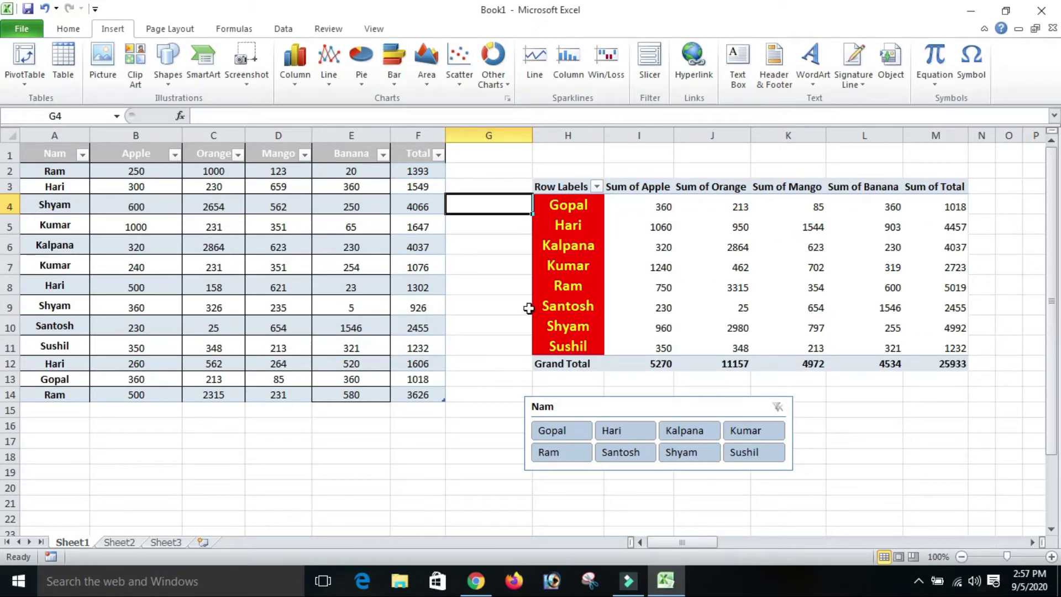
Delete the Nam slicer and remove the pivot table occupying the range G1:M13.
mouse_move(935, 266)
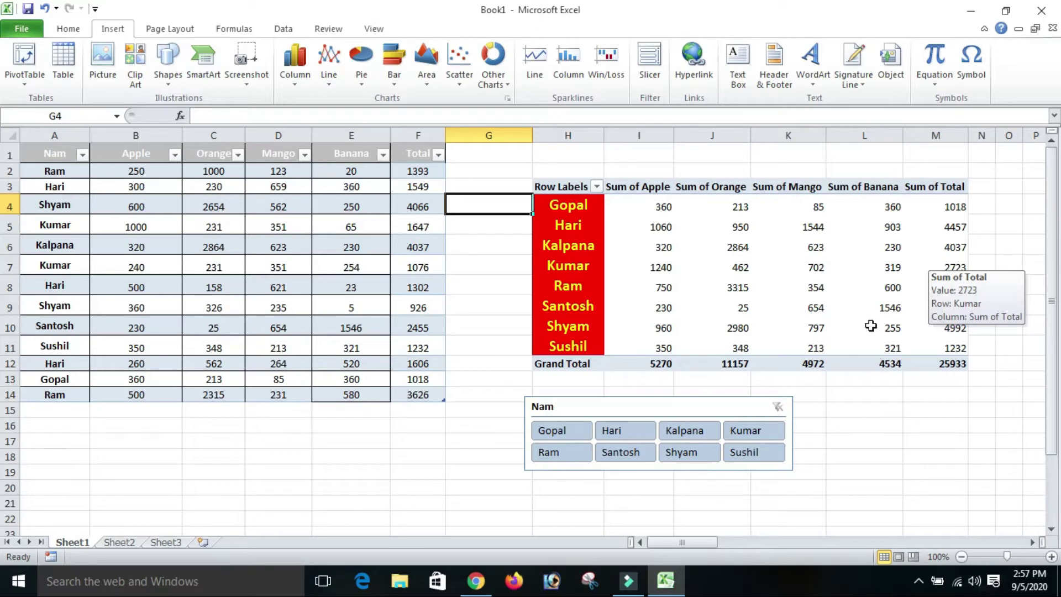
left_click(758, 405)
key("Delete")
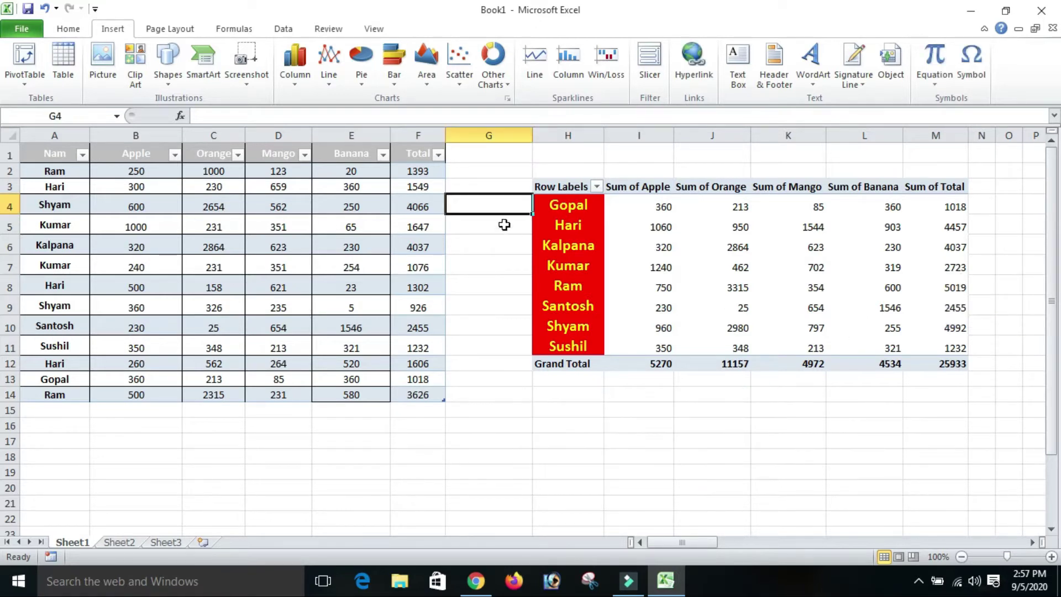
left_click_drag(519, 158, 966, 385)
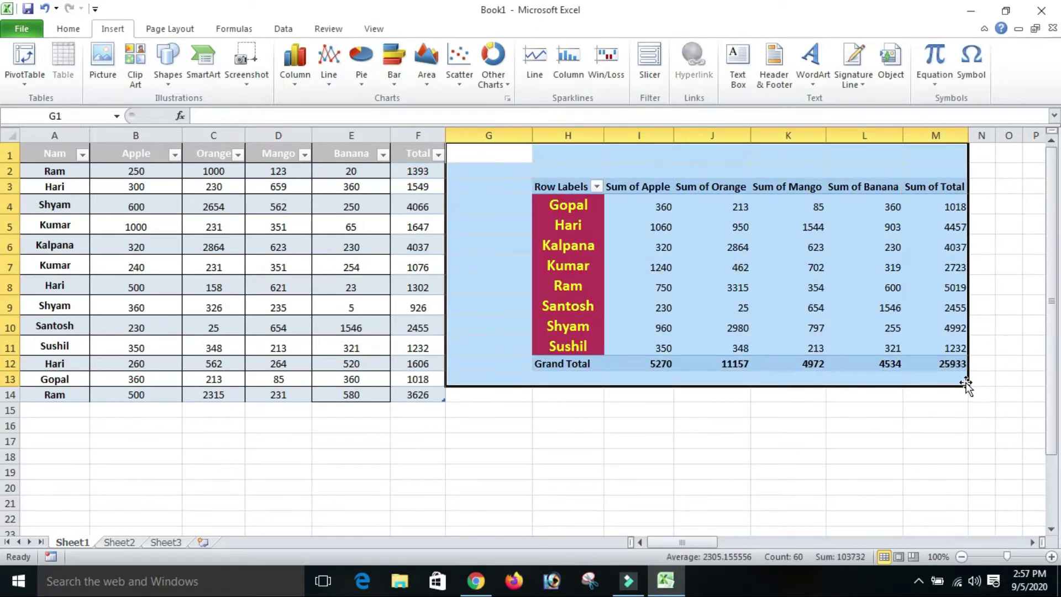
key("ctrl+x")
left_click(713, 403)
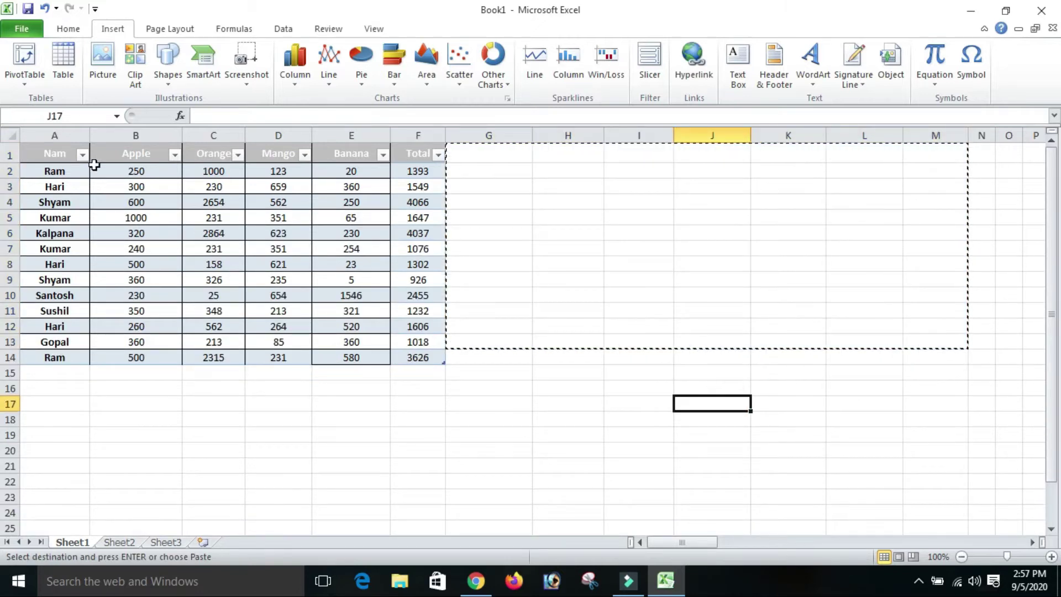
Convert the table in A1:F14 to a normal range.
left_click_drag(62, 150, 408, 358)
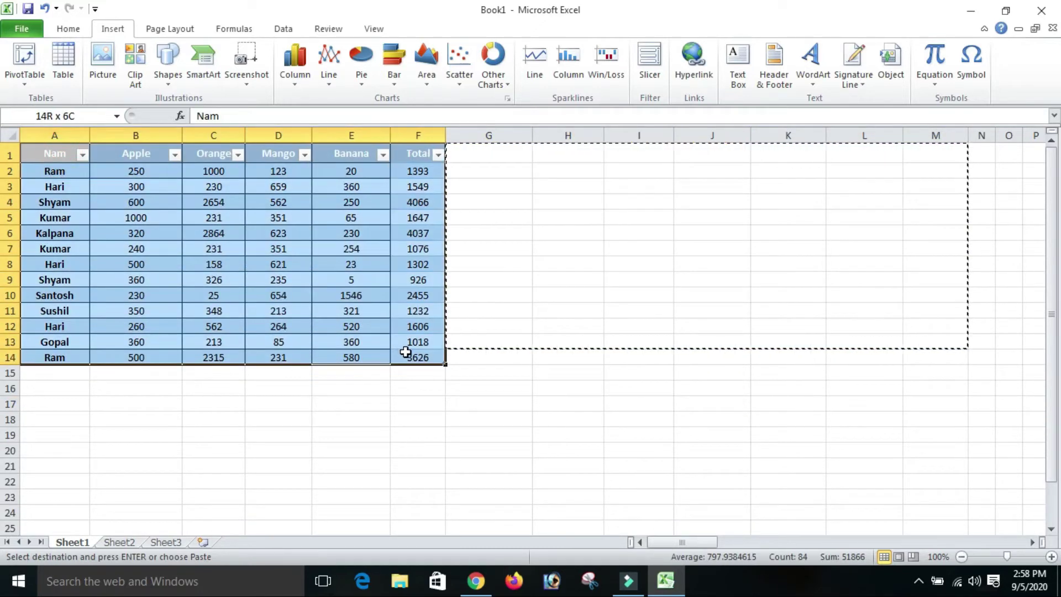
right_click(408, 253)
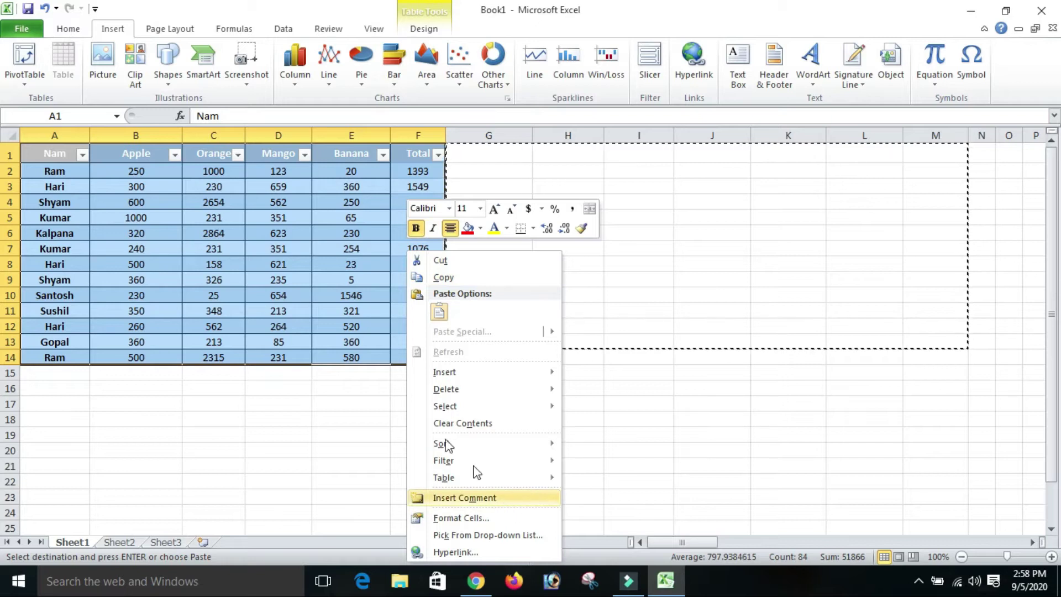
mouse_move(507, 479)
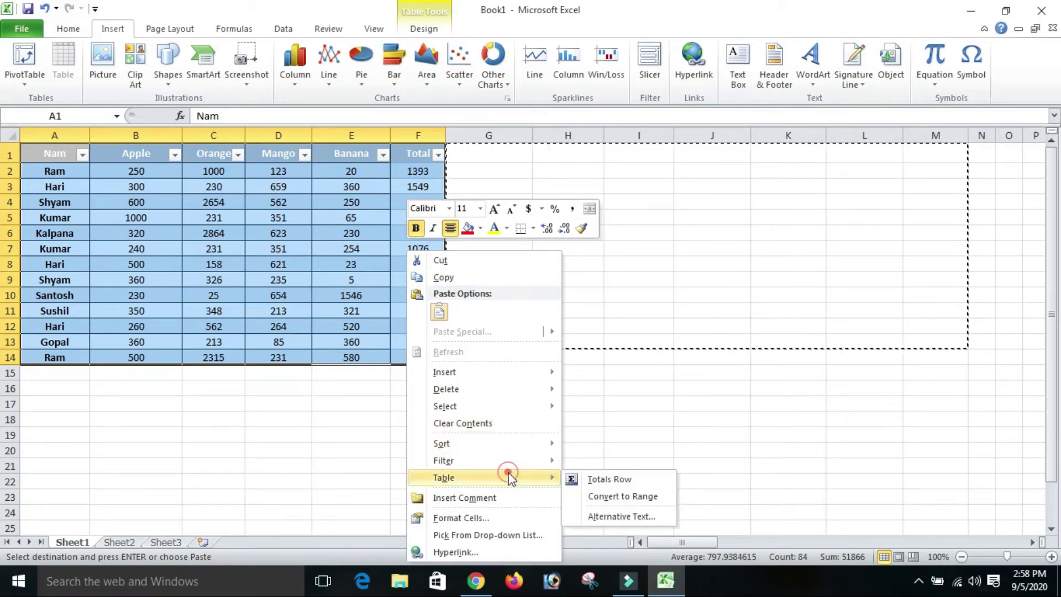
left_click(611, 497)
left_click(500, 331)
left_click(535, 294)
left_click(173, 265)
left_click(248, 185)
Remove the fill colour from the whole data range A1:F14.
left_click_drag(62, 153, 412, 359)
left_click(74, 30)
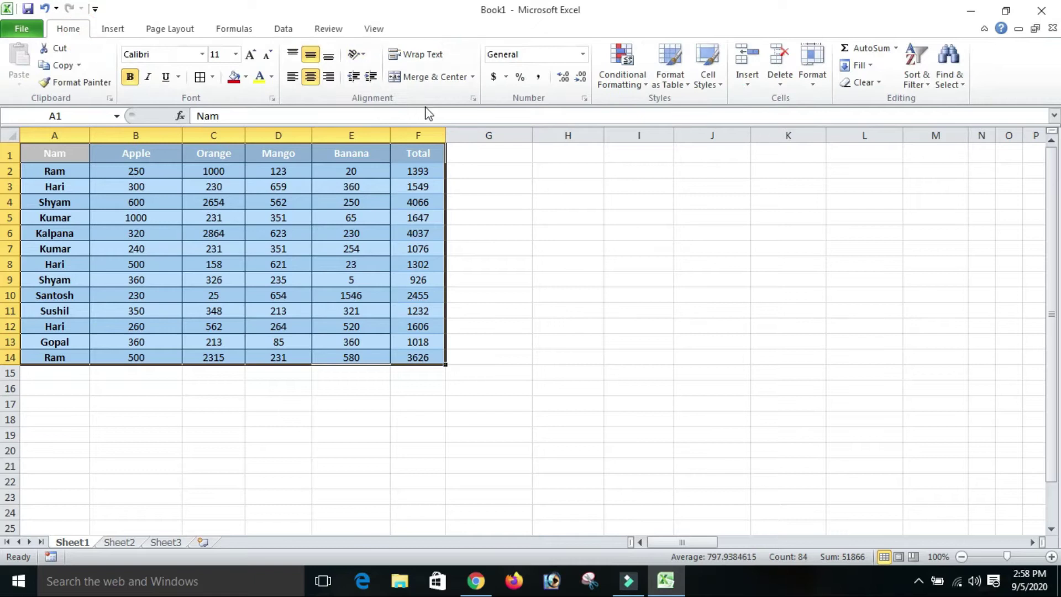
left_click(246, 76)
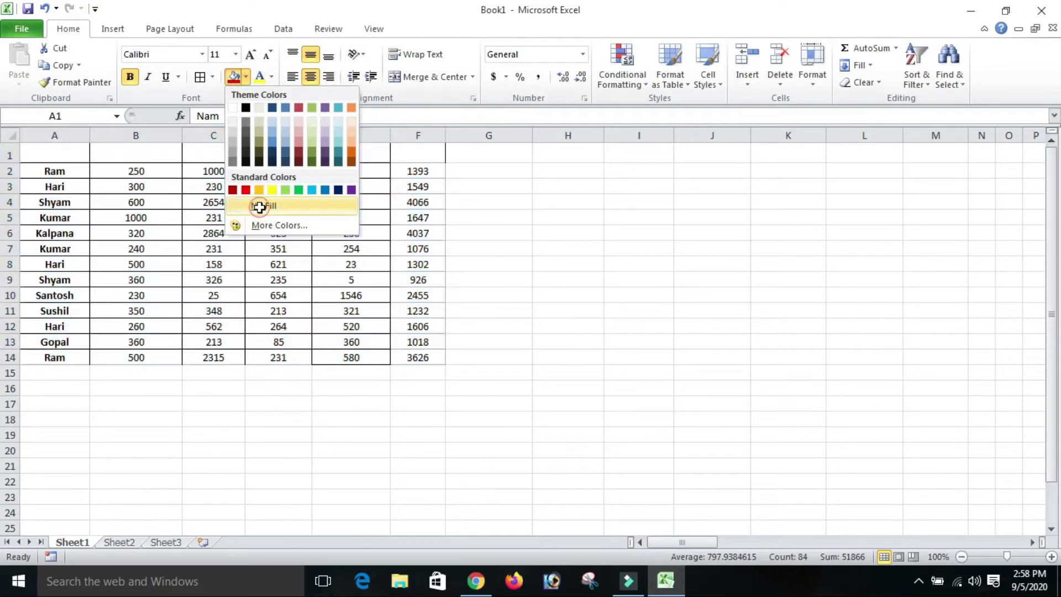
left_click(260, 208)
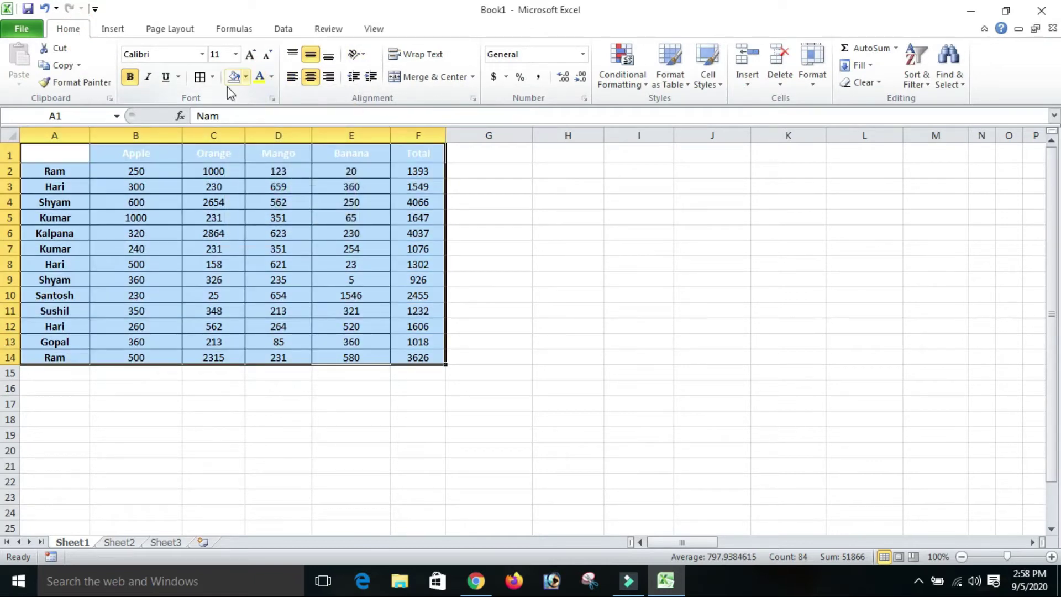
Fill the header row A1:F1 with grey.
left_click(136, 154)
left_click_drag(61, 158, 420, 153)
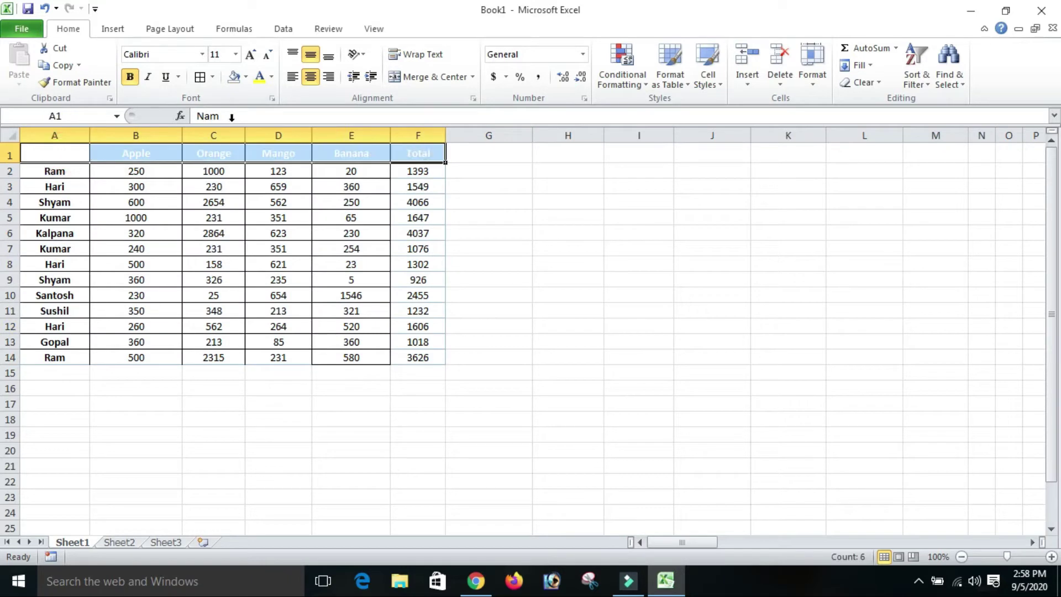
left_click(245, 77)
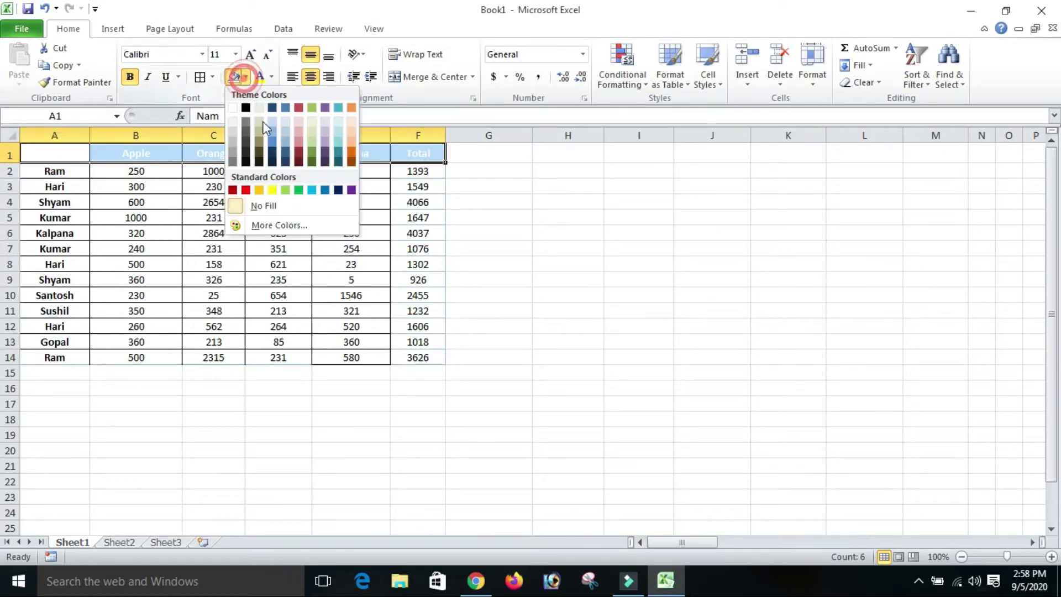
left_click(233, 156)
left_click(262, 296)
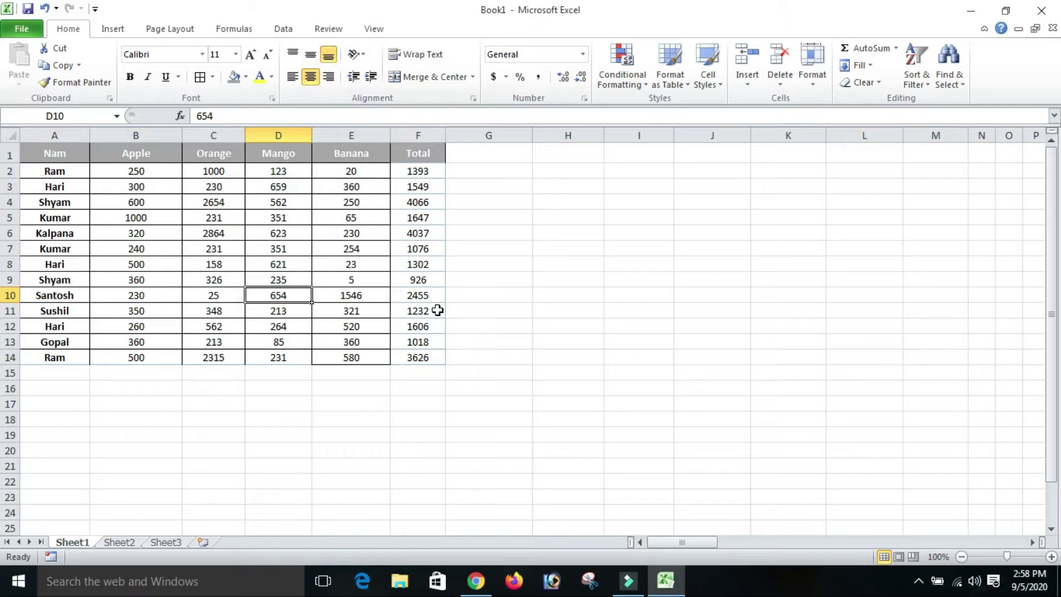
Convert the range A1:F14 into a table that has headers.
left_click(484, 308)
left_click_drag(47, 157, 399, 361)
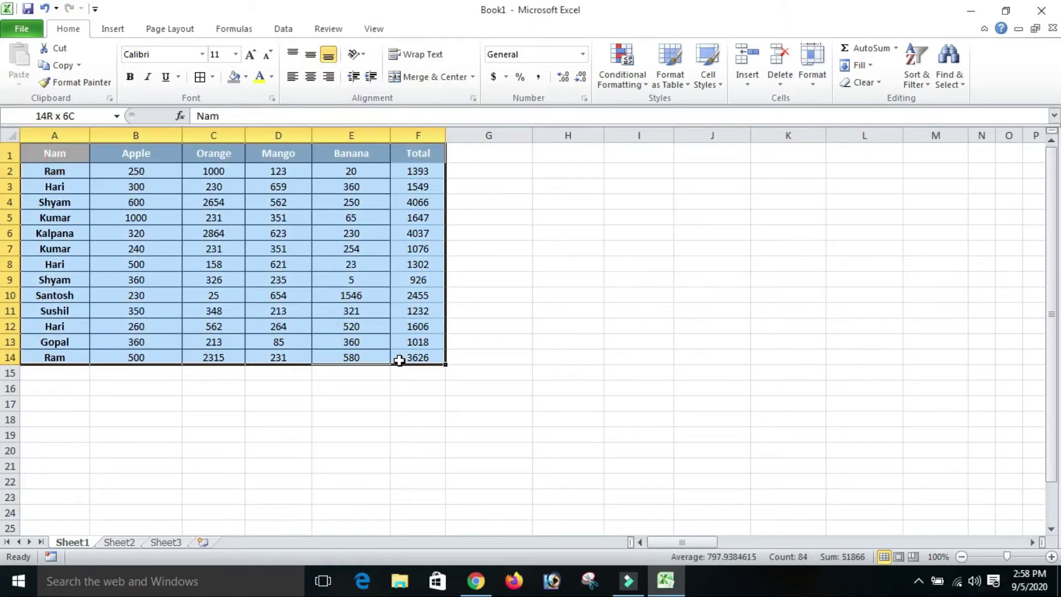
left_click(108, 29)
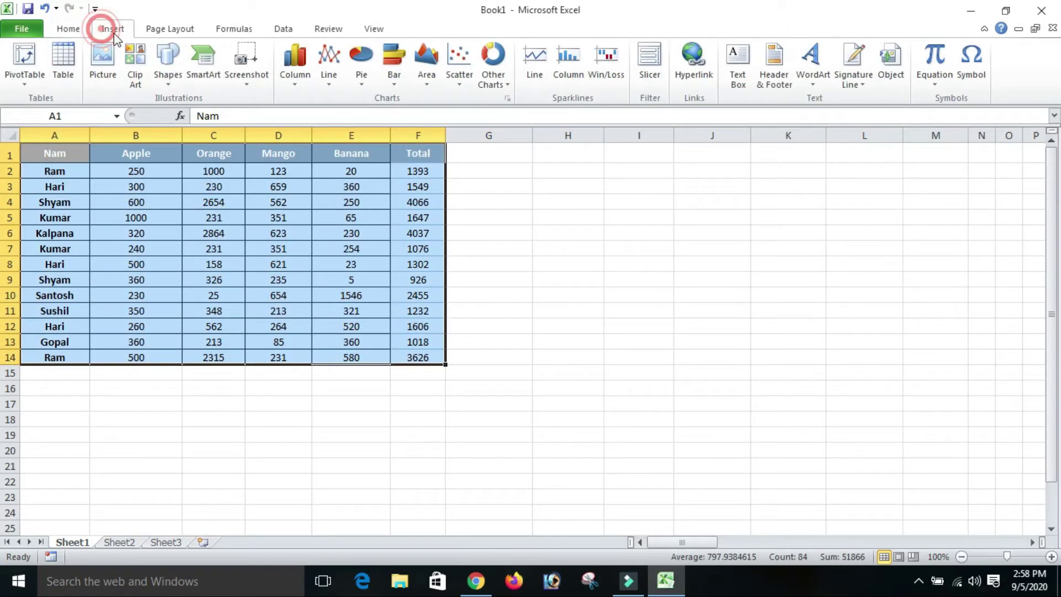
left_click(75, 63)
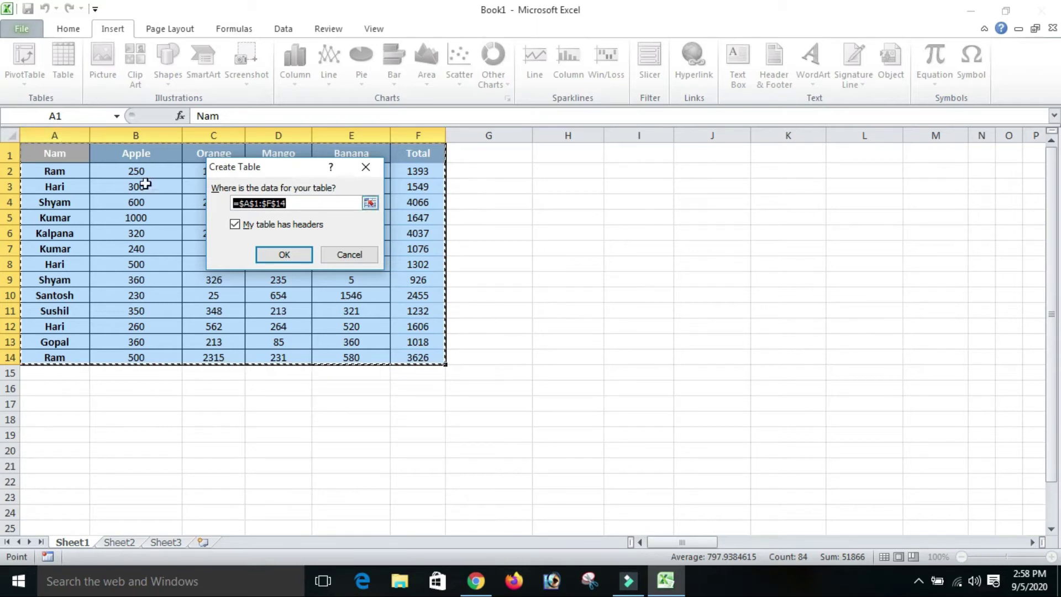
left_click(293, 253)
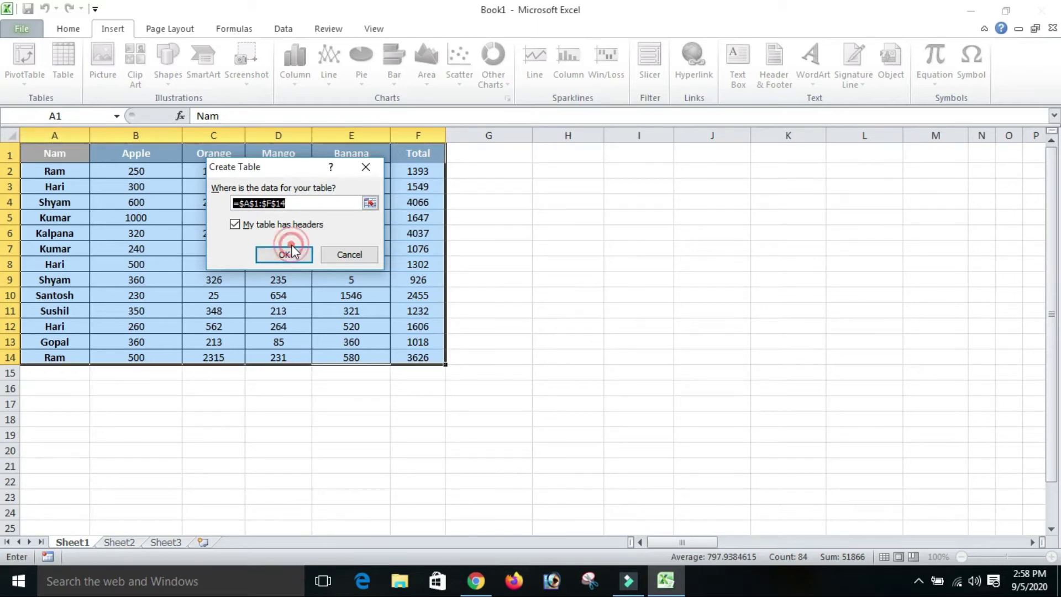
left_click(376, 248)
left_click(169, 217)
left_click(64, 187)
left_click(277, 218)
left_click(549, 171)
Create a pivot table from the fruit table, placed in the existing worksheet at Sheet1 cell H1.
left_click(111, 232)
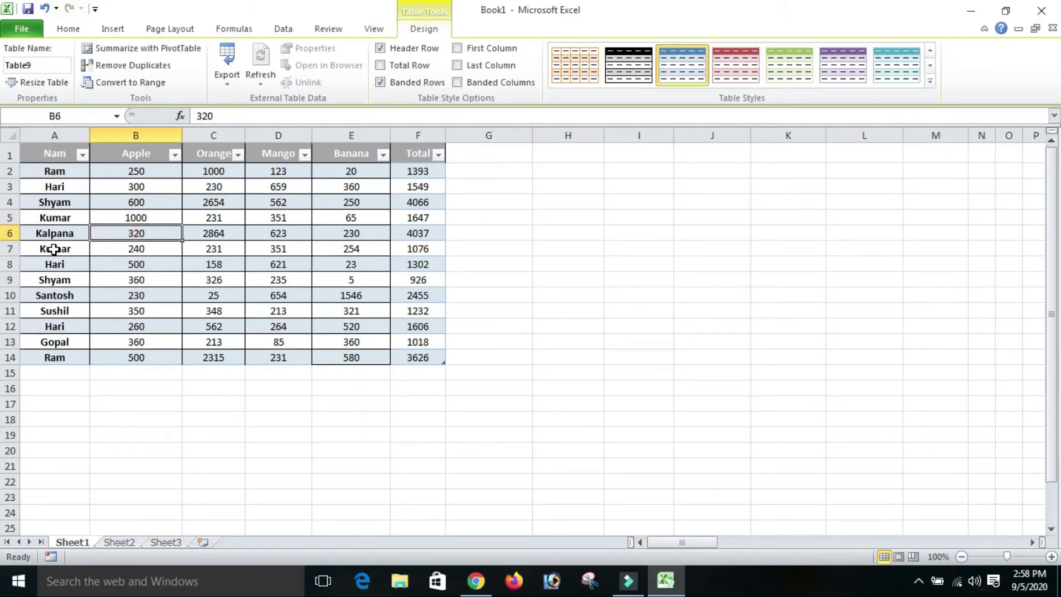
left_click(106, 31)
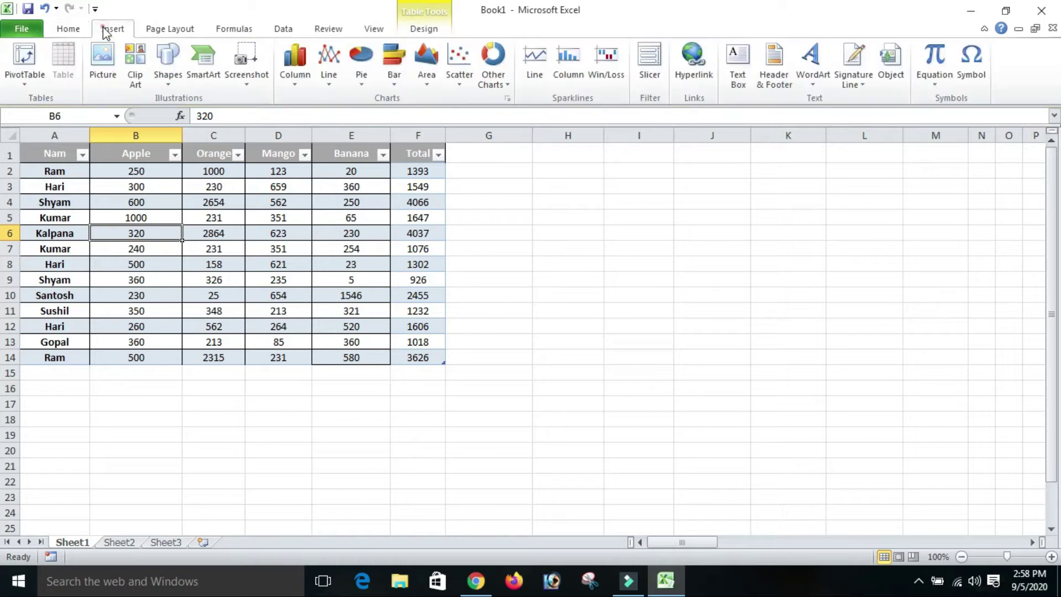
left_click(31, 55)
left_click_drag(291, 119, 510, 203)
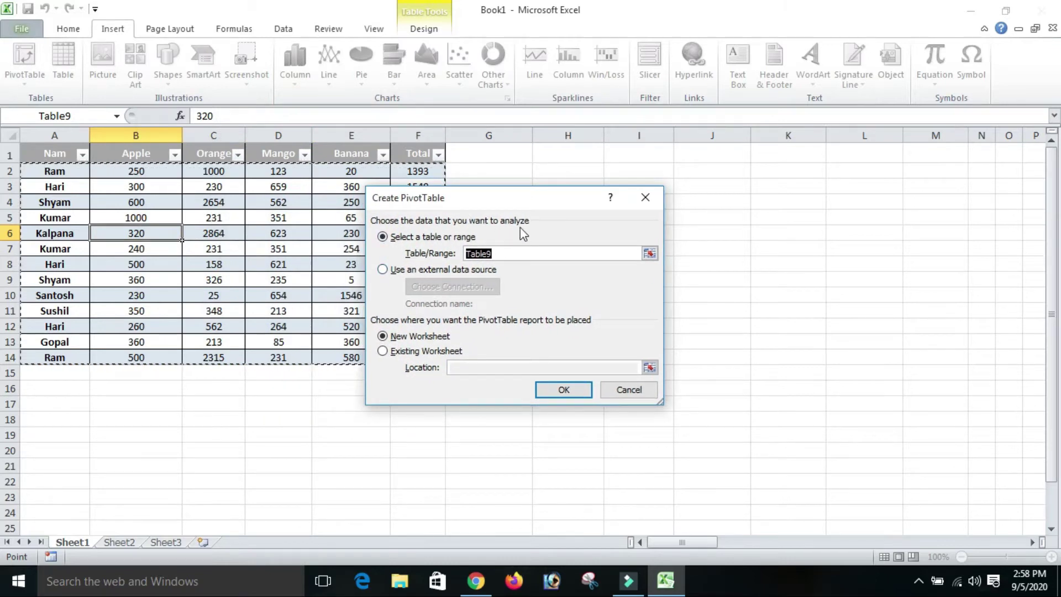
left_click(513, 256)
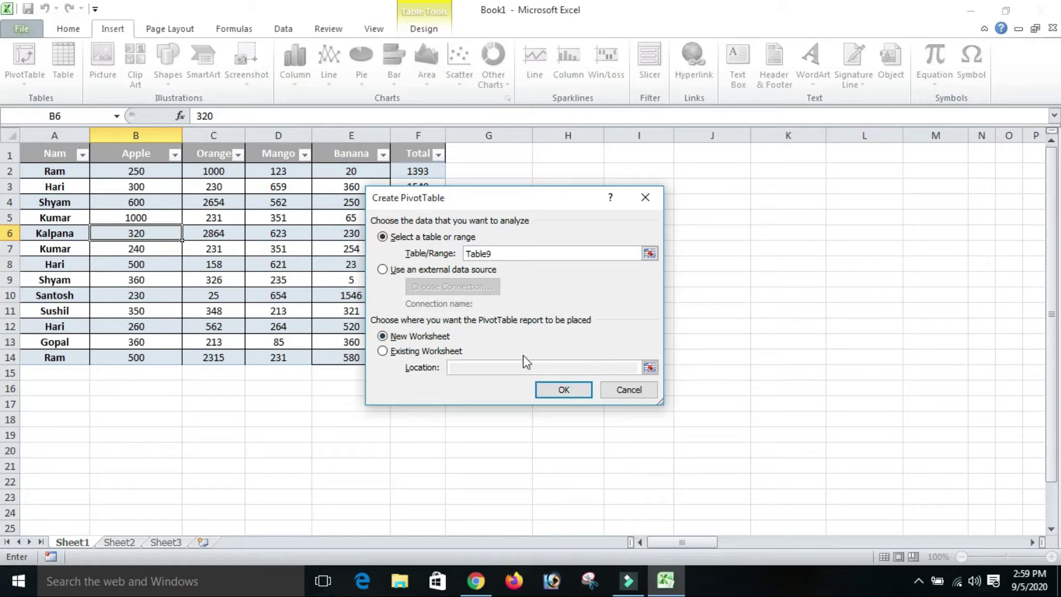
left_click(381, 352)
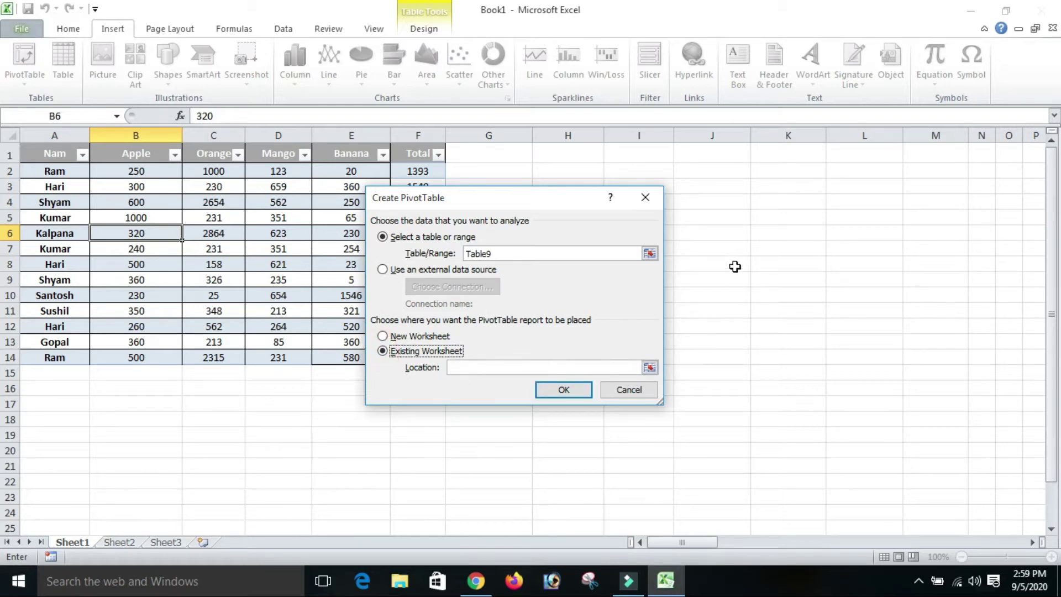
left_click(496, 372)
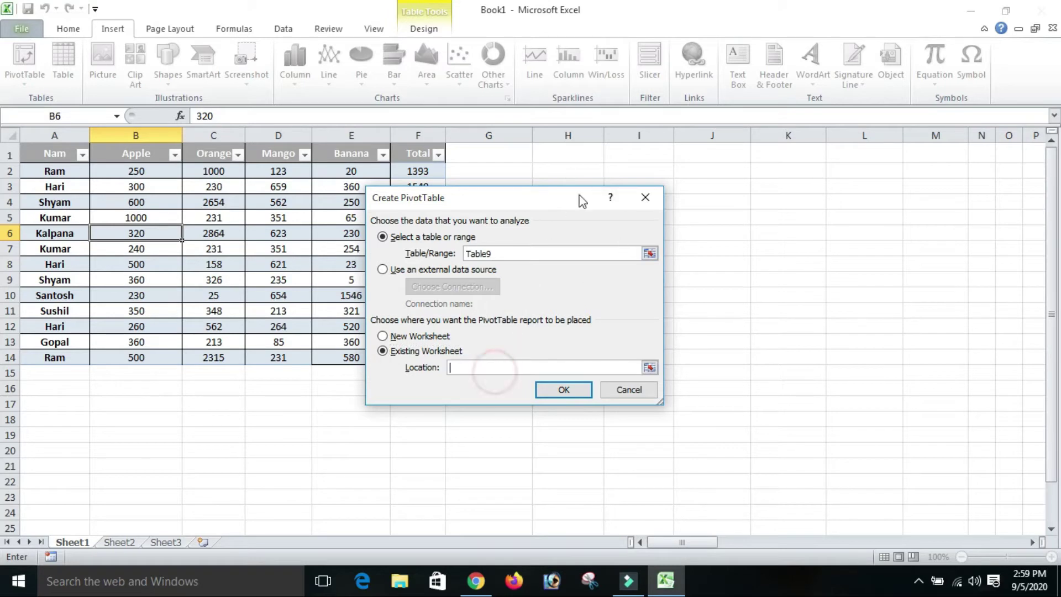
left_click(566, 151)
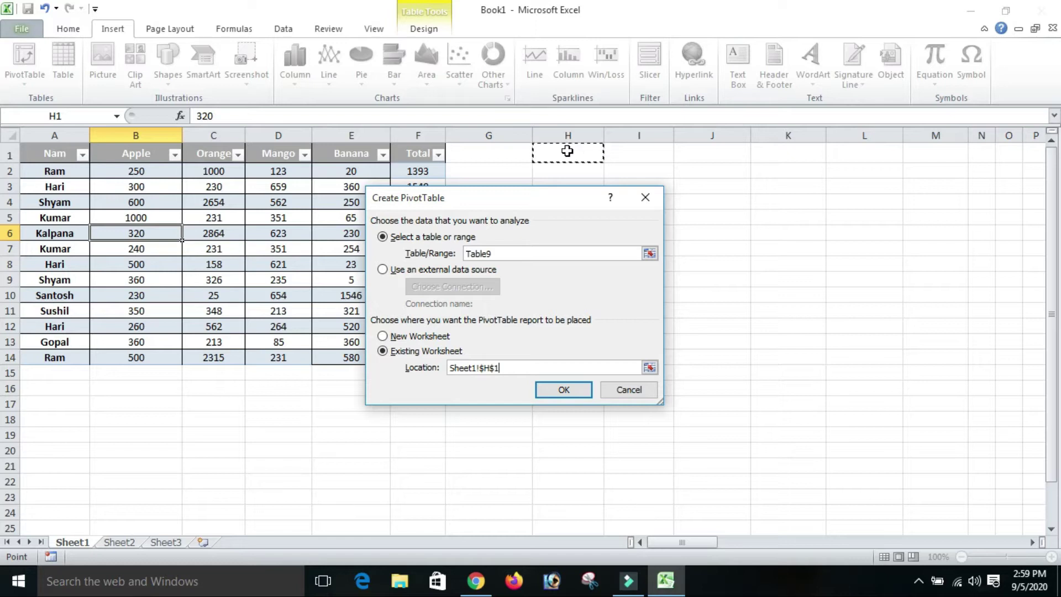
left_click(564, 391)
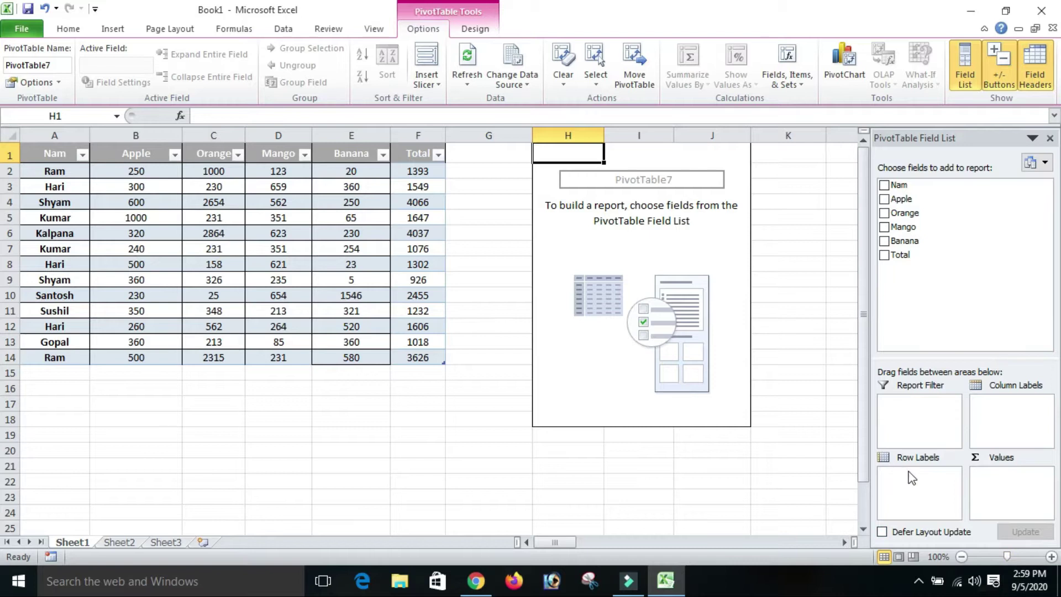
Set Nam as the pivot table's row labels and add Apple, Orange, Mango, Banana and Total as summed values.
left_click_drag(904, 191, 912, 520)
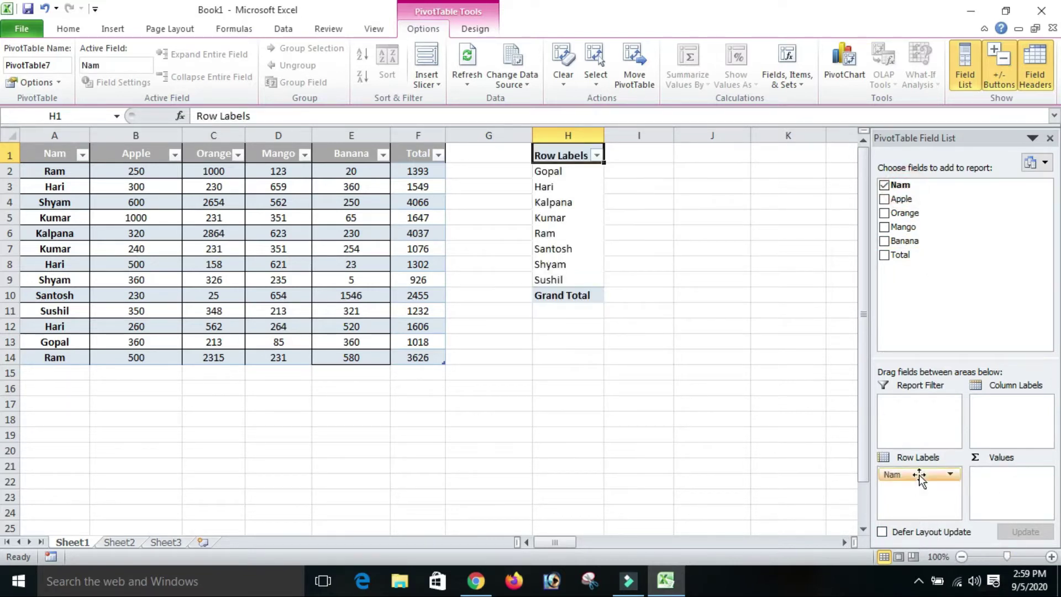
left_click_drag(911, 205, 995, 480)
left_click_drag(909, 214, 995, 478)
left_click_drag(903, 227, 1047, 511)
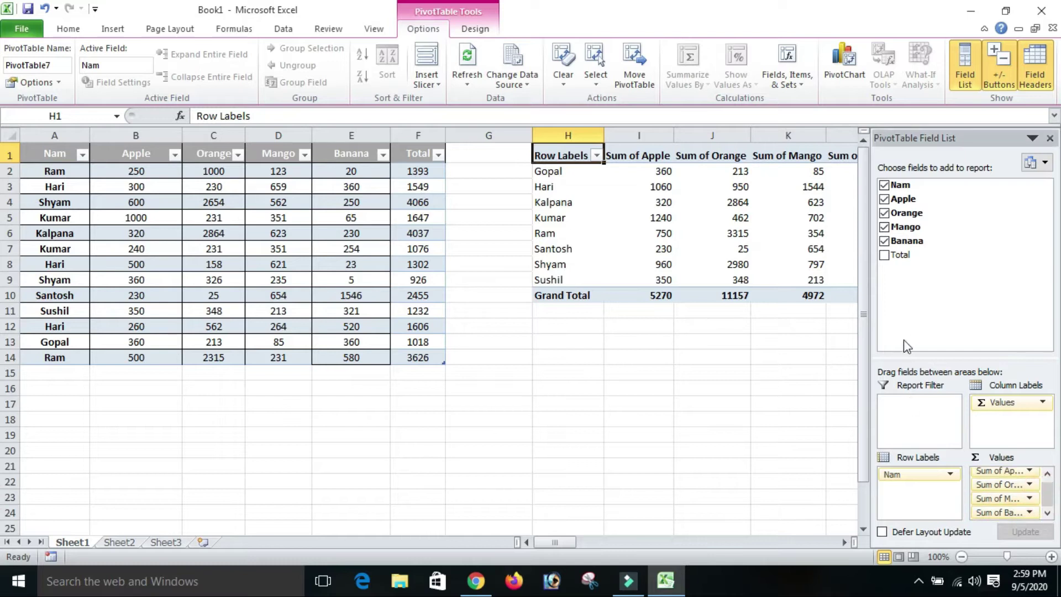
left_click_drag(903, 263, 1000, 514)
left_click(695, 310)
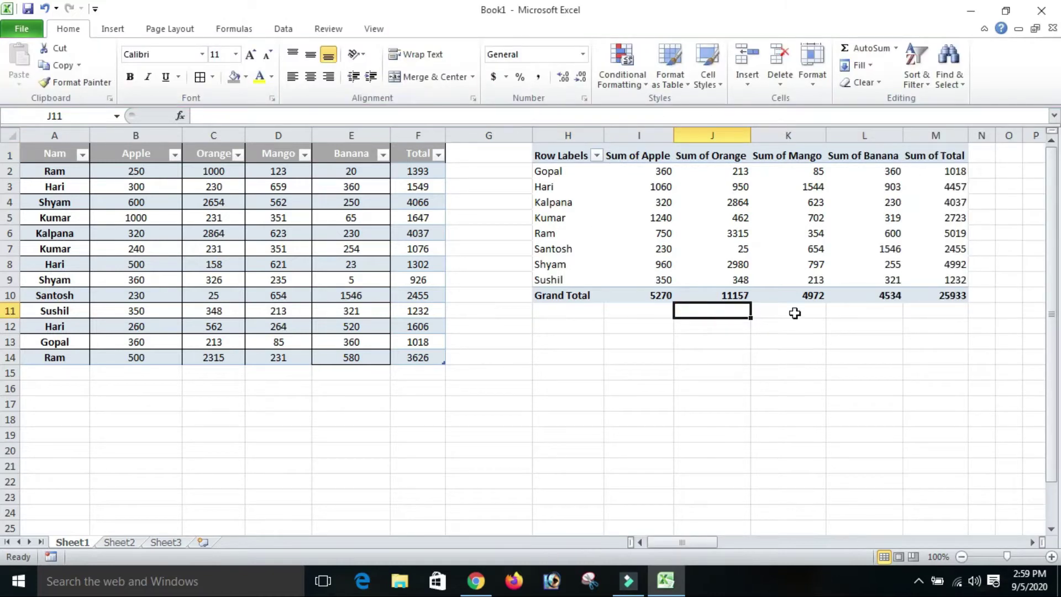
Filter the pivot table's row labels to show only the first name in the list.
left_click(566, 174)
left_click(596, 155)
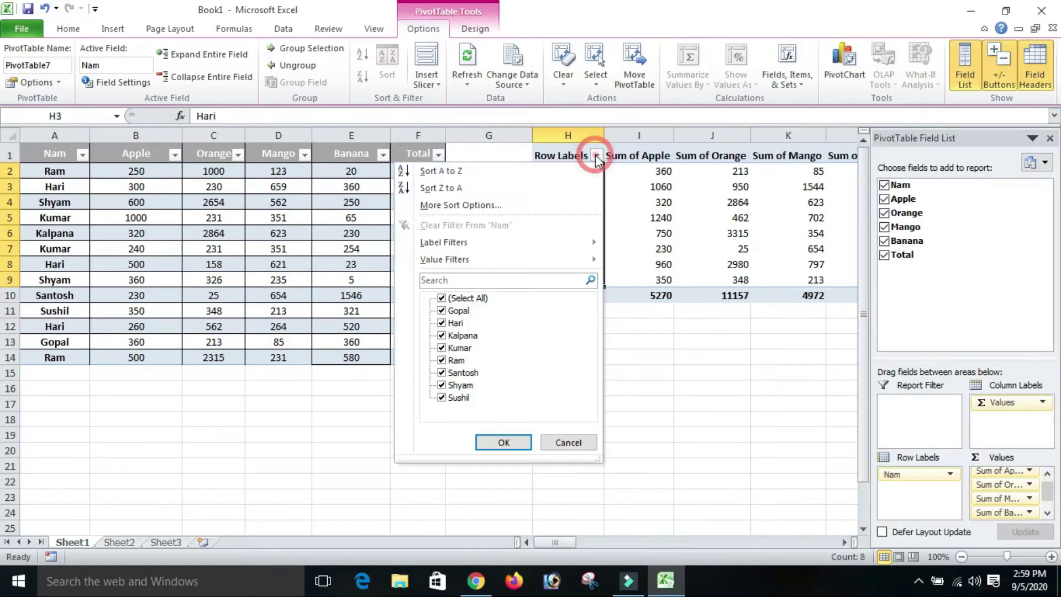
left_click(454, 299)
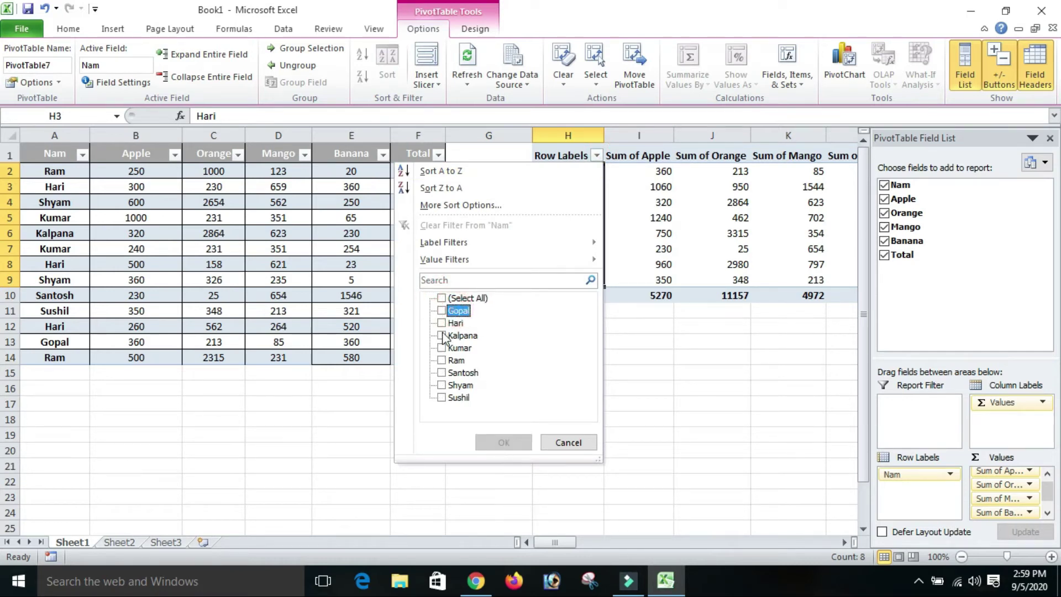
left_click(441, 310)
left_click(503, 442)
left_click(711, 341)
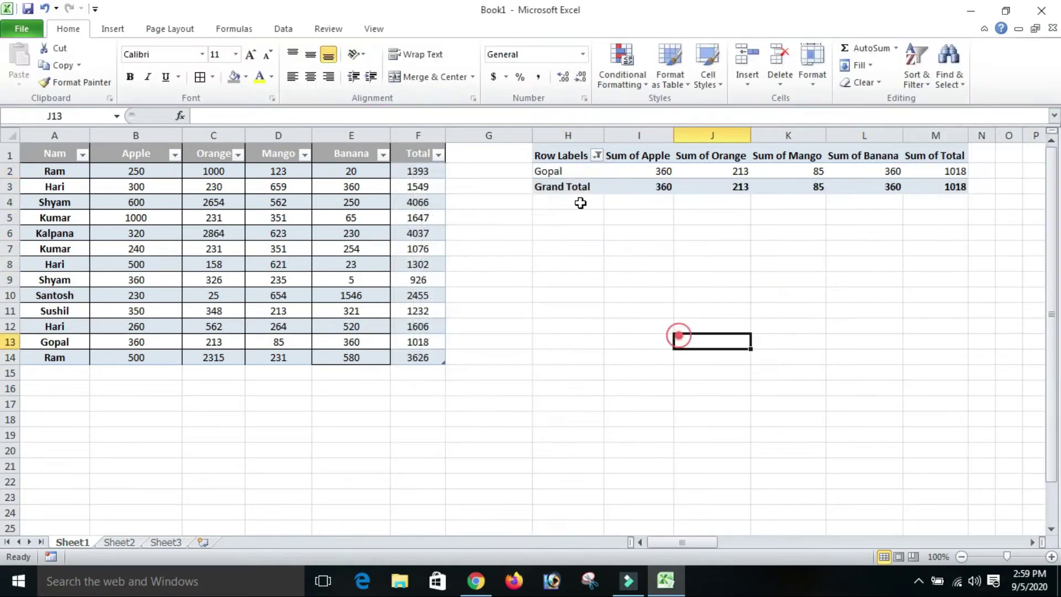
Reselect all names in the pivot table's row labels filter.
left_click(597, 155)
left_click(441, 298)
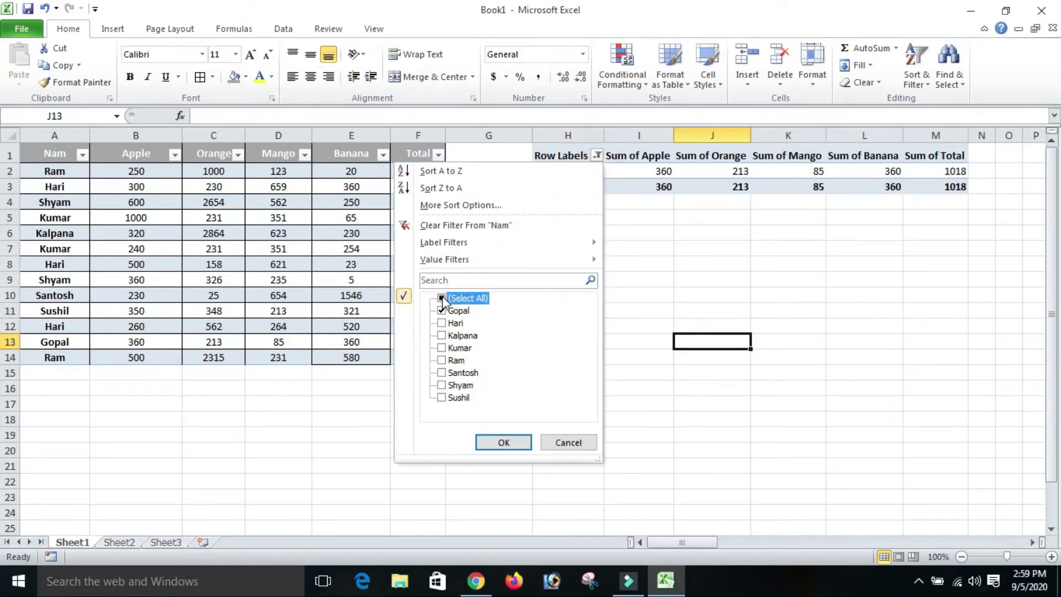
left_click(503, 442)
Move the Nam field from the row labels to the report filter and inspect its filter choices and the summed values.
left_click(834, 250)
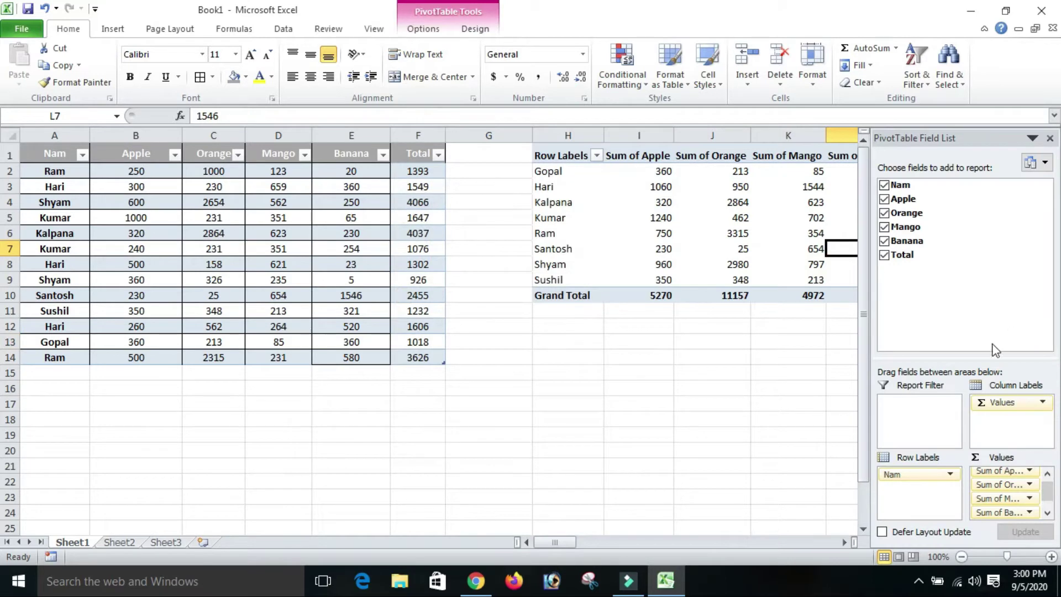
left_click_drag(904, 473, 905, 430)
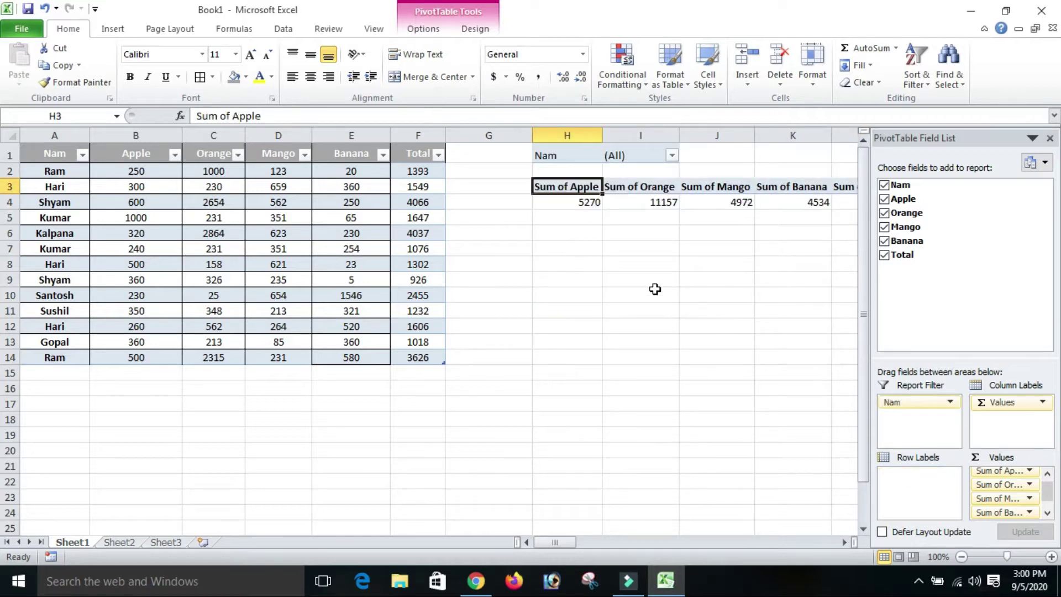
left_click(655, 289)
left_click(672, 155)
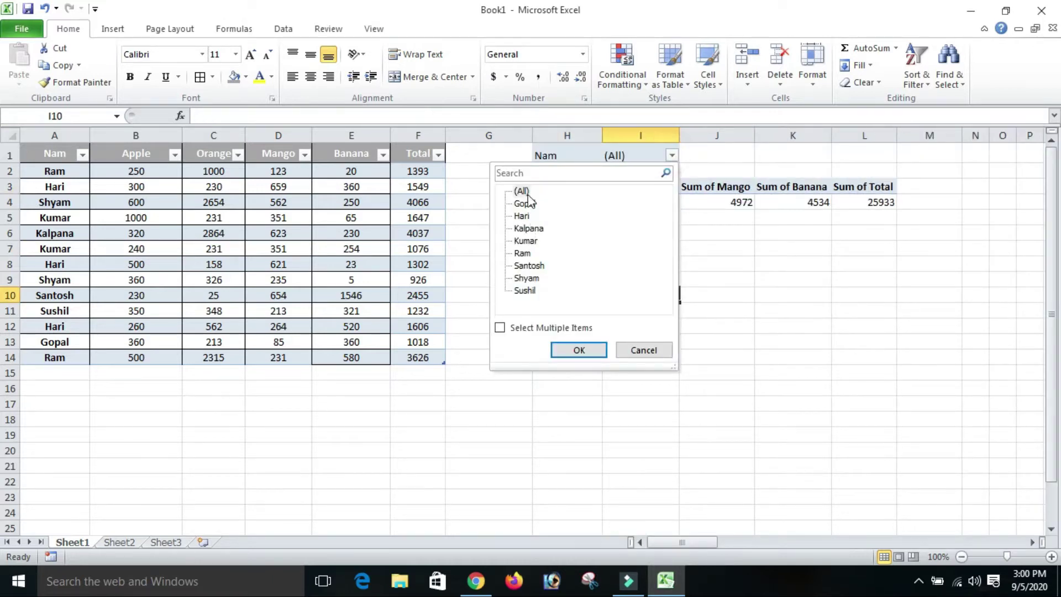
left_click(733, 290)
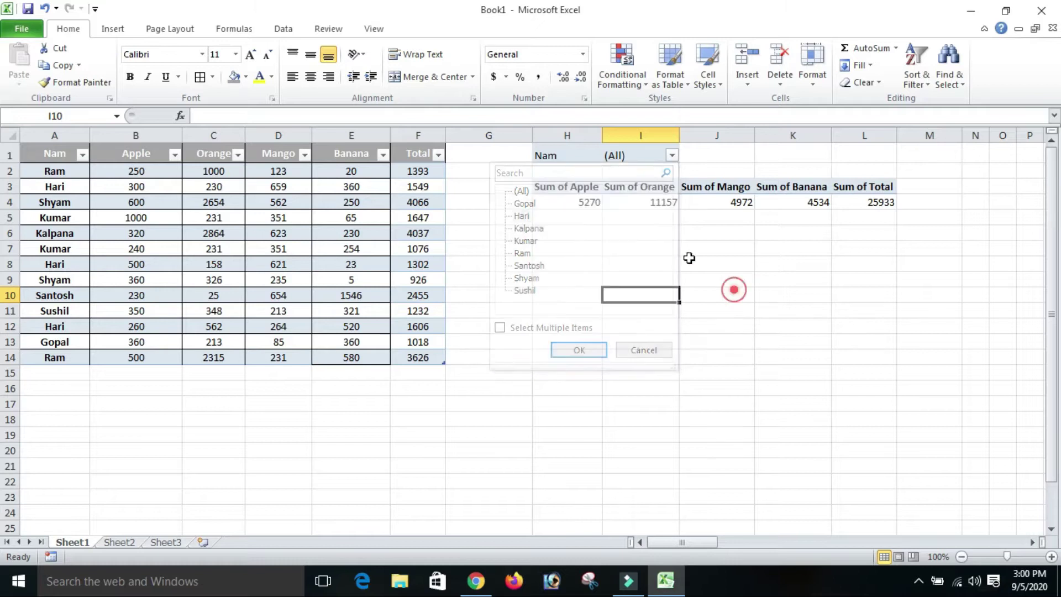
left_click_drag(578, 200, 883, 217)
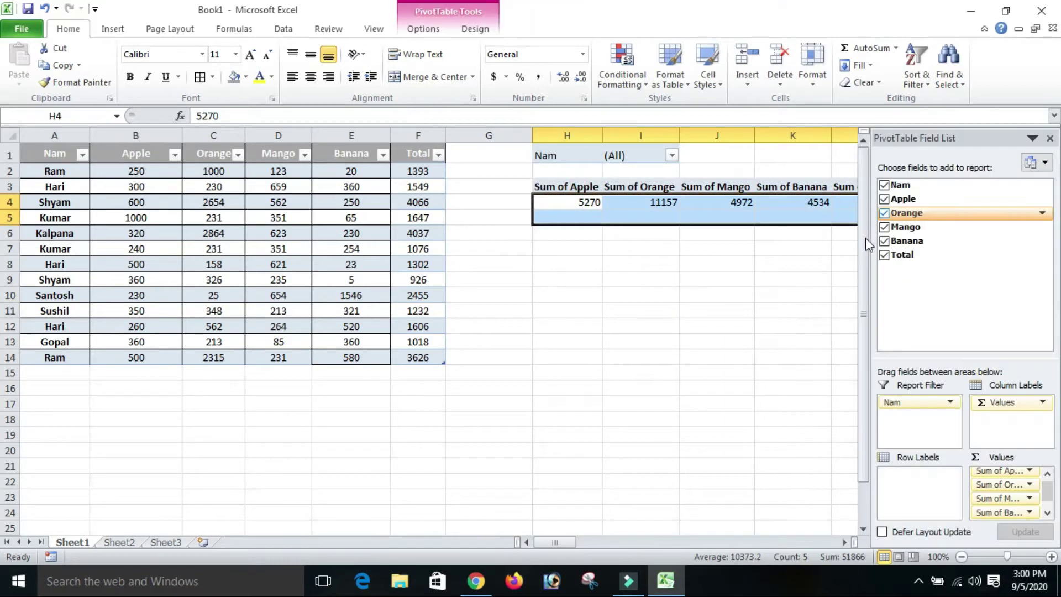
left_click(790, 280)
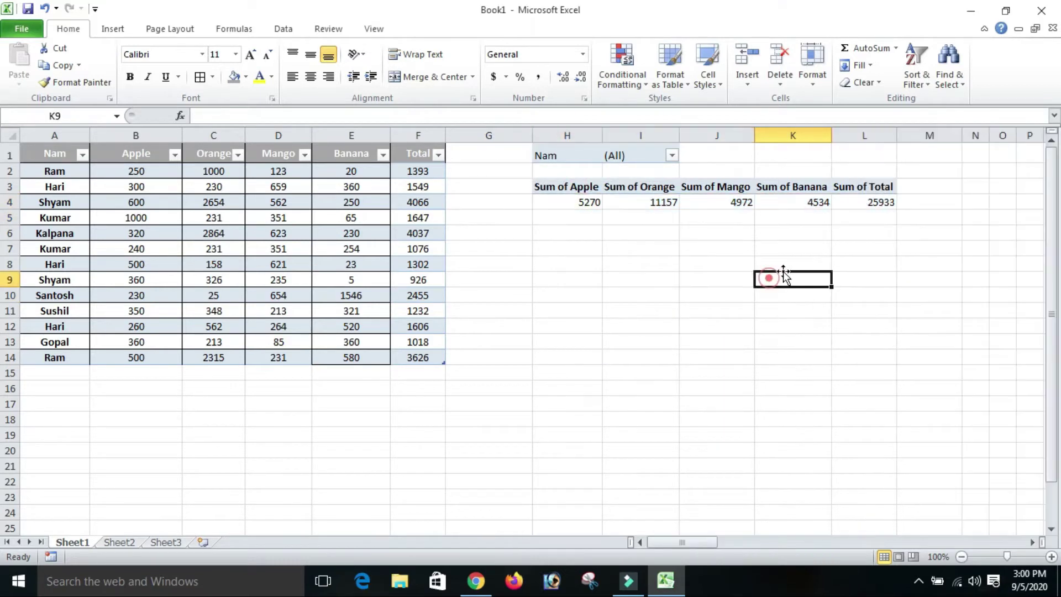
Set the Nam report filter to the first individual name in the list.
left_click(668, 155)
left_click(530, 204)
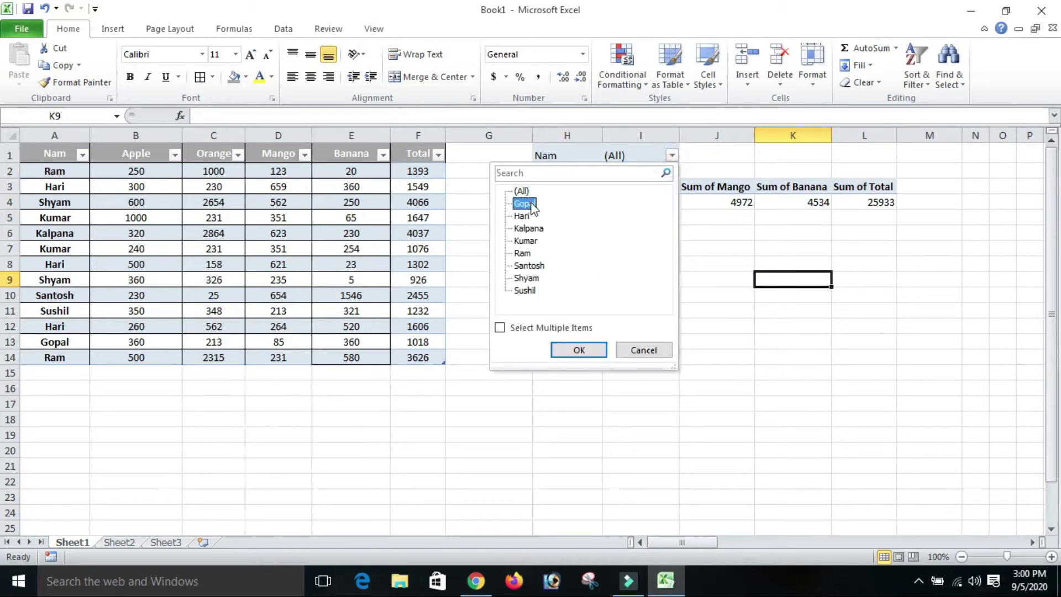
left_click(579, 350)
left_click(709, 263)
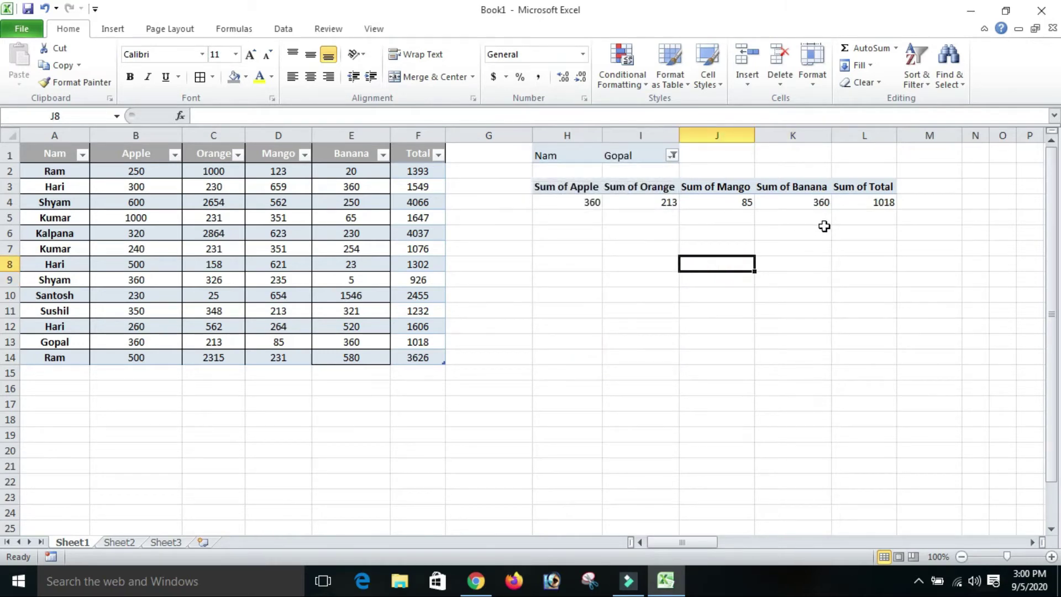
Move the Nam field from the report filter back to the row labels and check the row labels filter list.
left_click(662, 202)
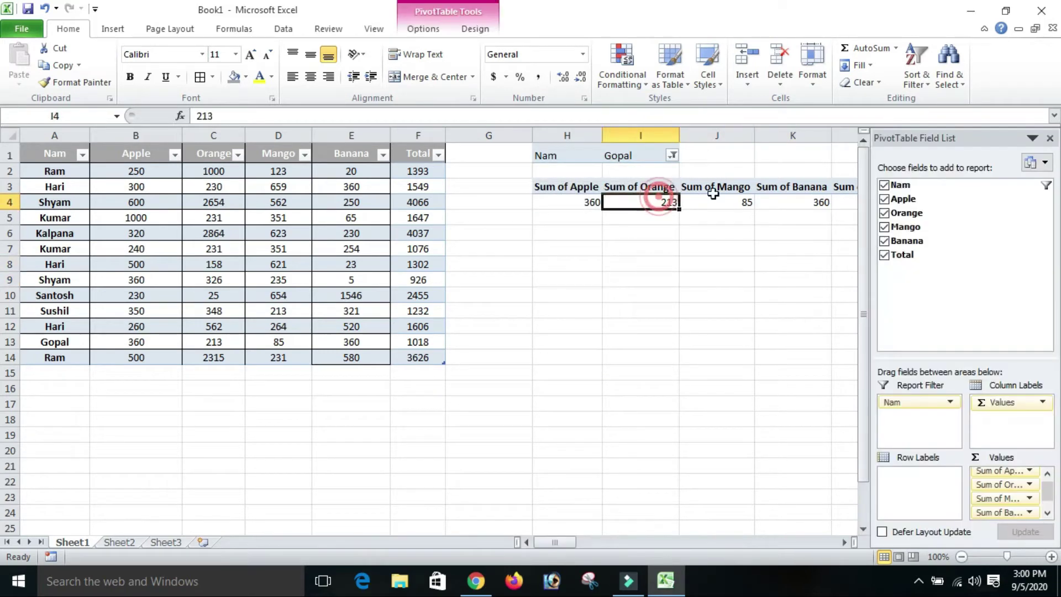
left_click_drag(928, 403, 906, 489)
left_click(660, 279)
left_click(553, 233)
left_click(629, 388)
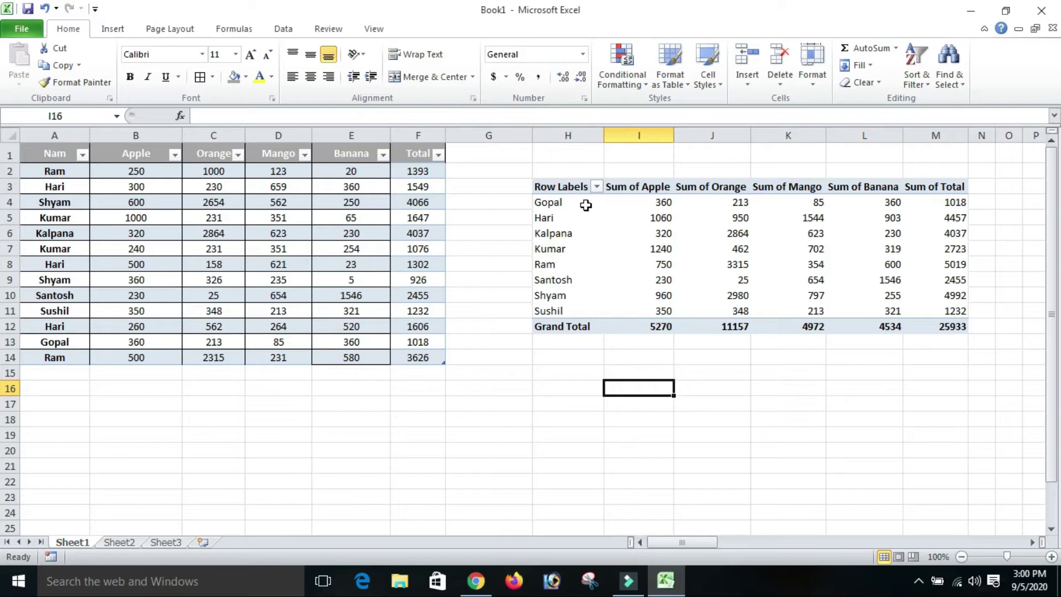
left_click(597, 186)
left_click(763, 380)
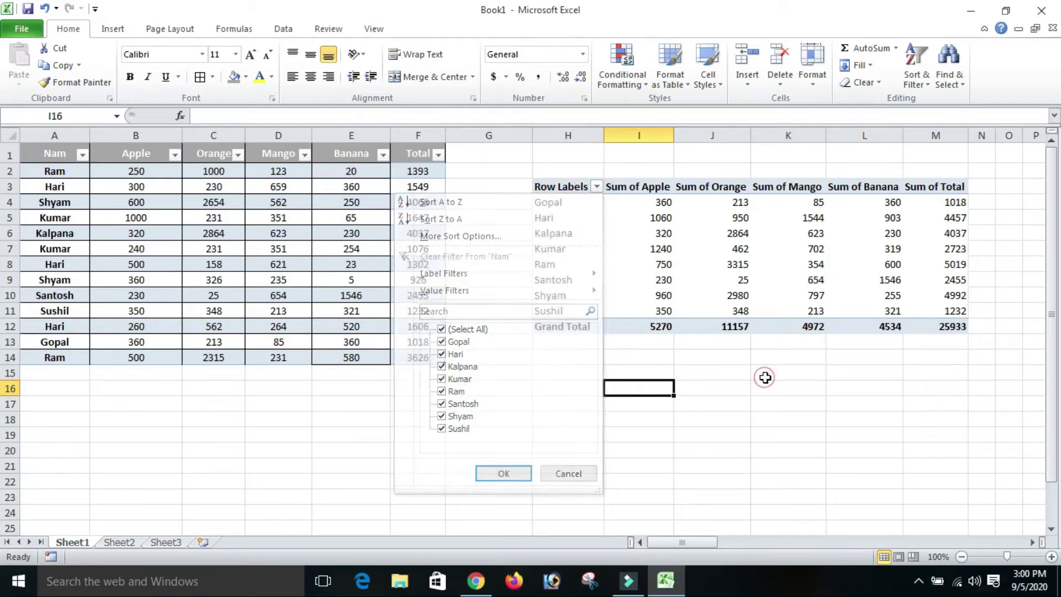
left_click(114, 31)
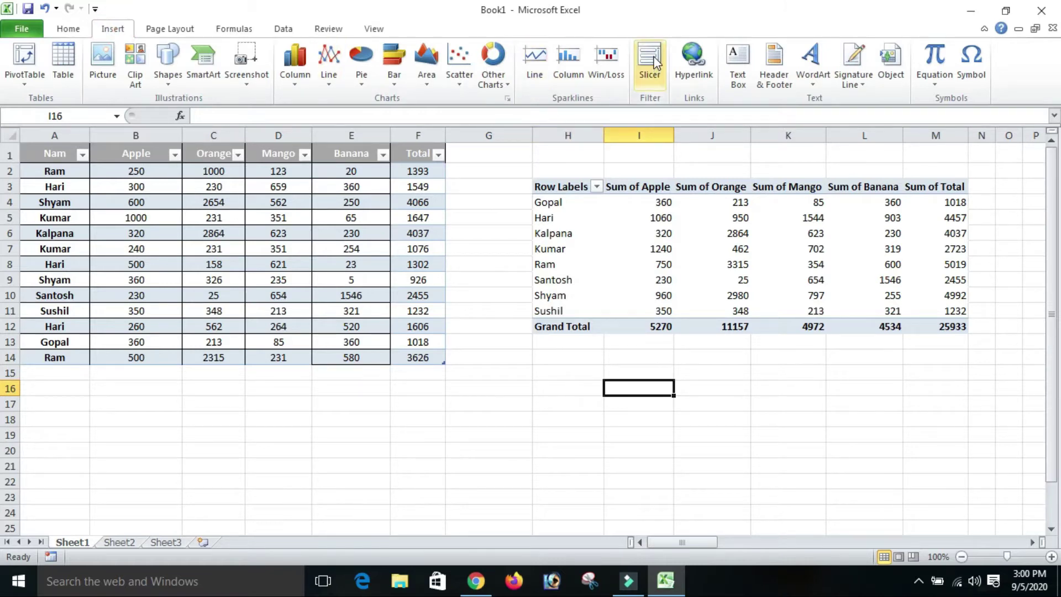
left_click(650, 62)
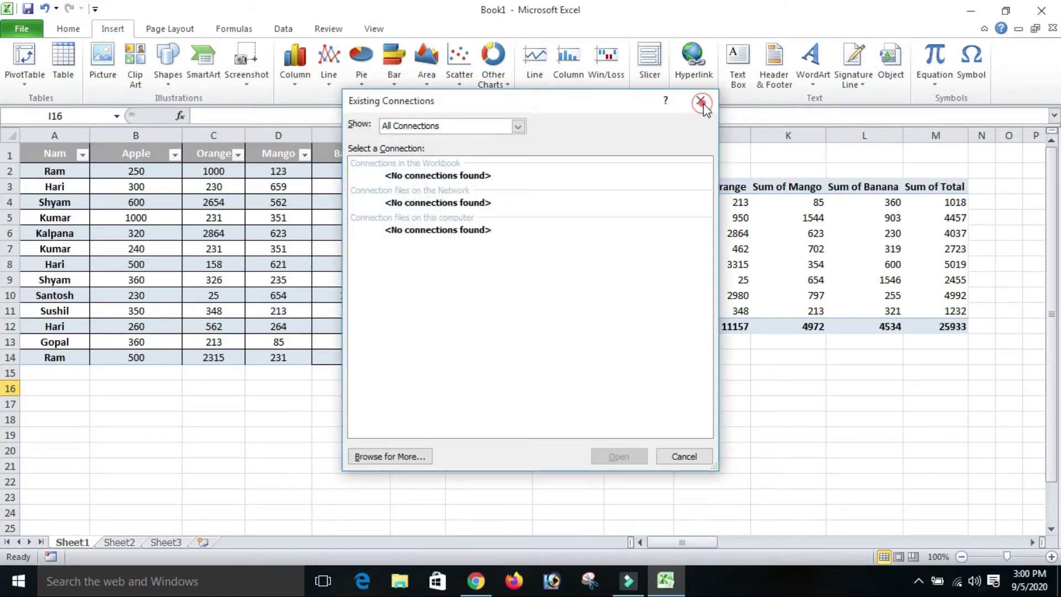
left_click(700, 100)
Insert a slicer for the Nam field from the pivot table and move it clear of the pivot table.
left_click(655, 236)
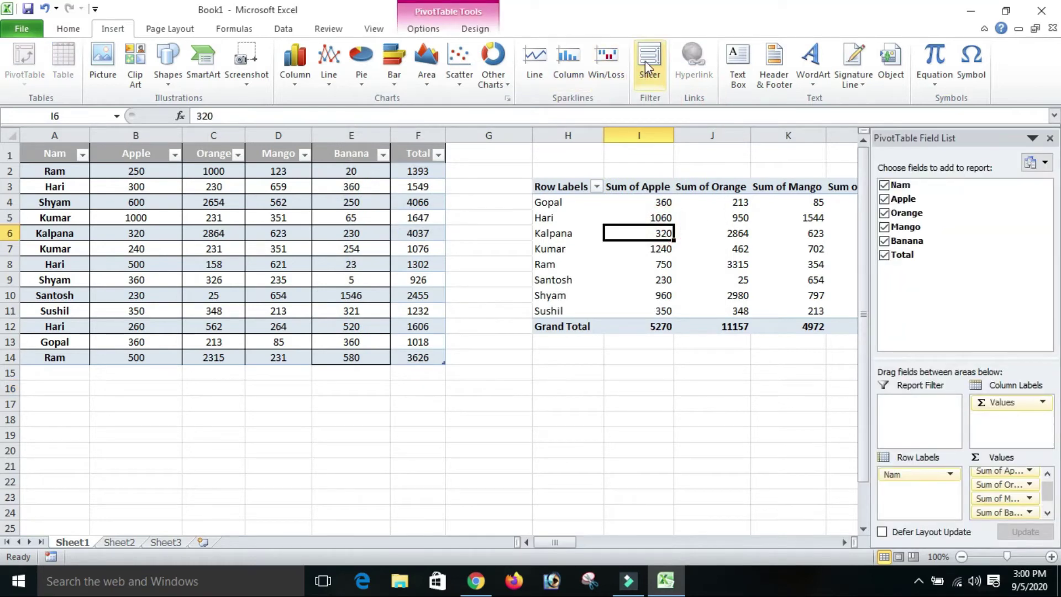
left_click(648, 64)
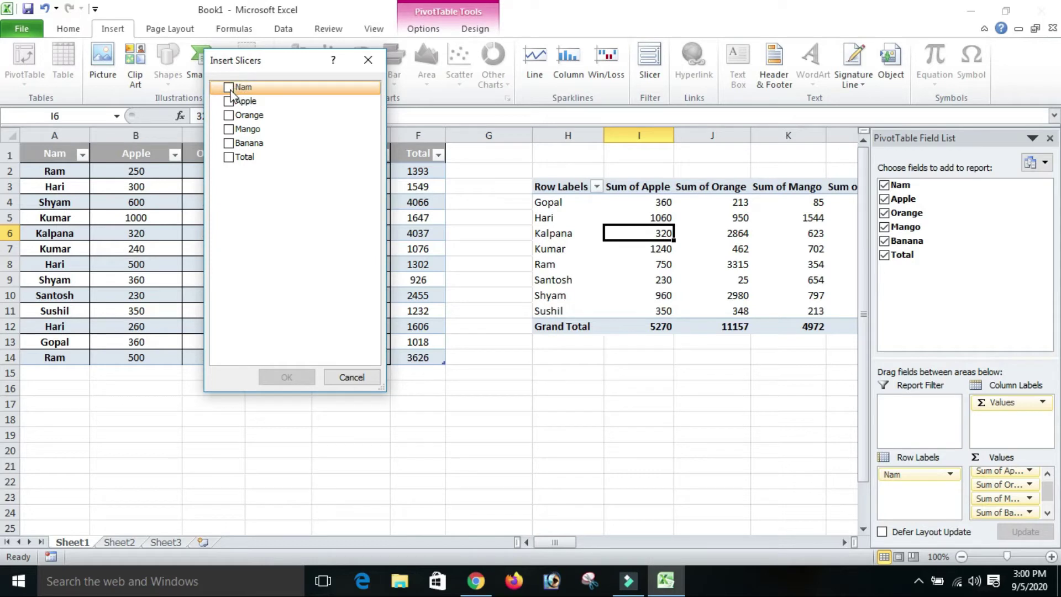
left_click(228, 89)
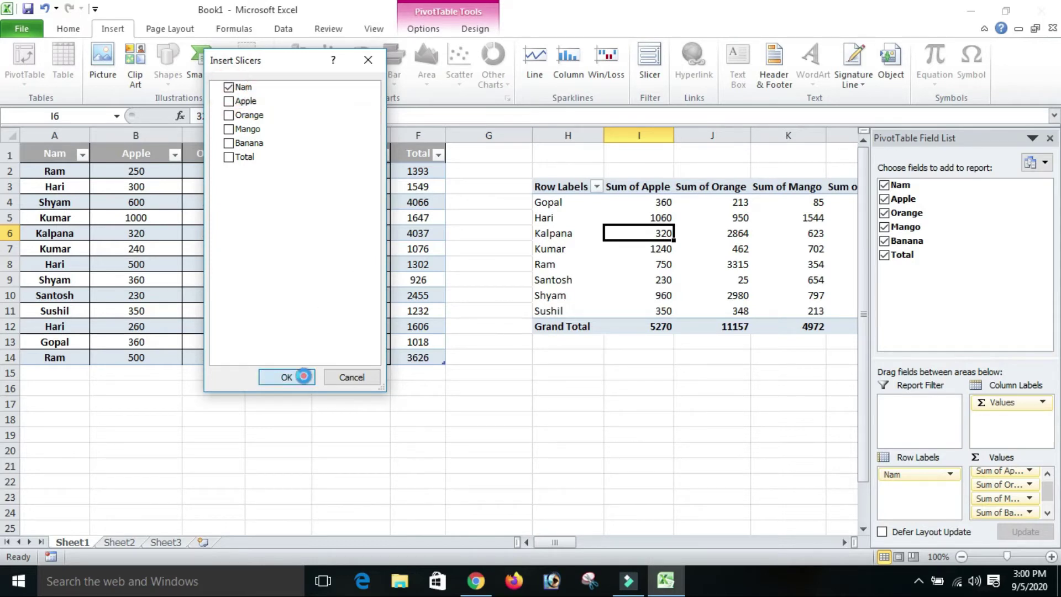
left_click(286, 377)
left_click_drag(435, 246, 399, 247)
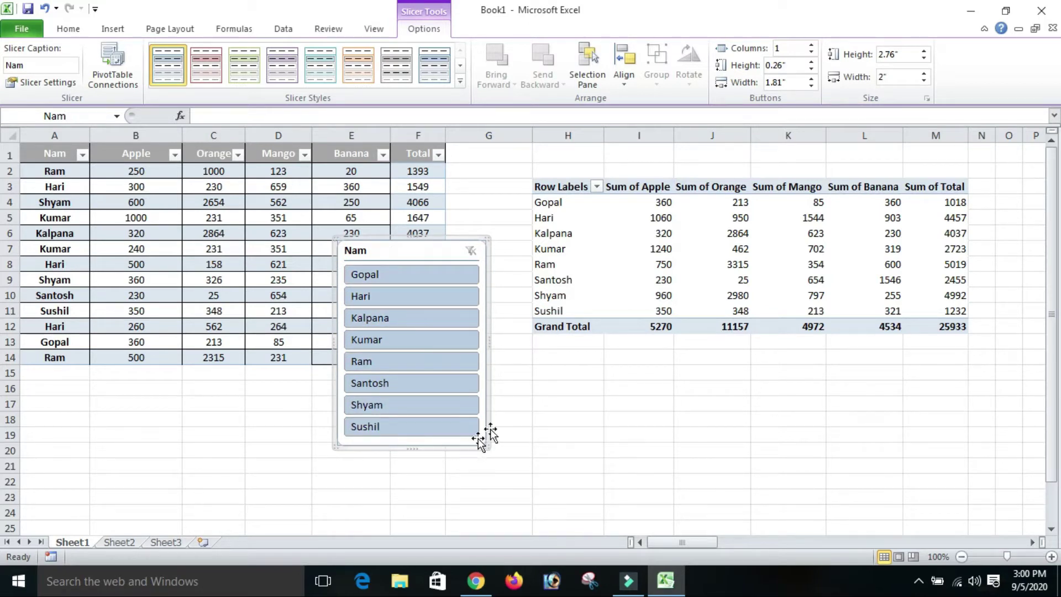
Set the Nam slicer to 3 columns and reduce its height to 1.3".
left_click(786, 50)
left_click(900, 55)
left_click(924, 57)
left_click(924, 57)
left_click(923, 57)
left_click(924, 58)
left_click(923, 57)
left_click(924, 58)
left_click(924, 58)
left_click(923, 57)
left_click(924, 57)
left_click(924, 57)
left_click(923, 57)
left_click(923, 58)
left_click(924, 57)
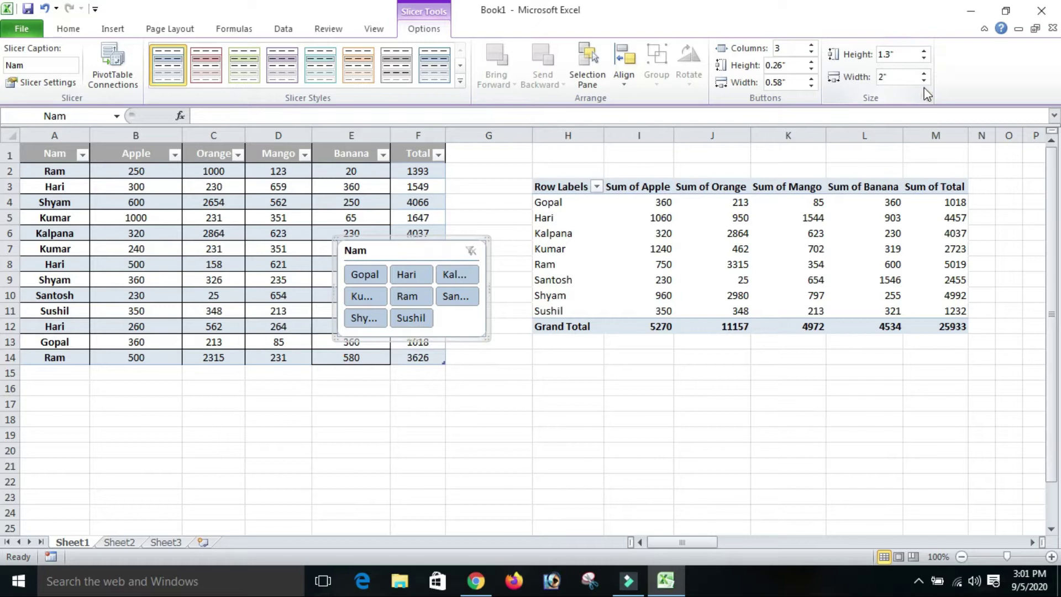
Widen the Nam slicer to 3.2" and move it below the pivot table.
left_click(923, 74)
left_click(924, 74)
left_click(924, 74)
left_click(924, 74)
left_click(924, 74)
left_click(924, 74)
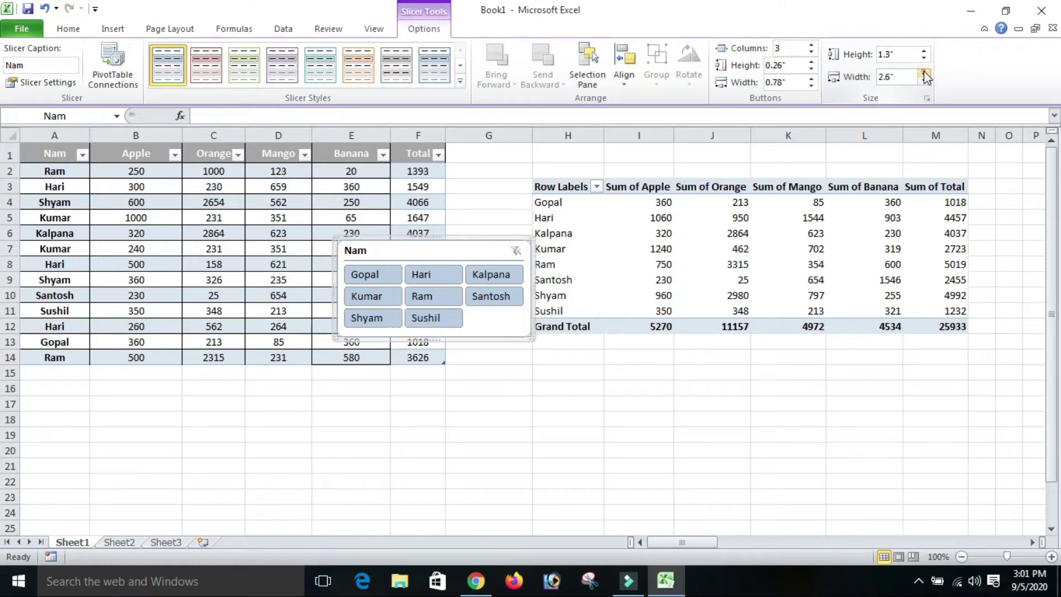
left_click(924, 74)
left_click(924, 74)
left_click(924, 74)
left_click(924, 74)
left_click(924, 74)
left_click(670, 371)
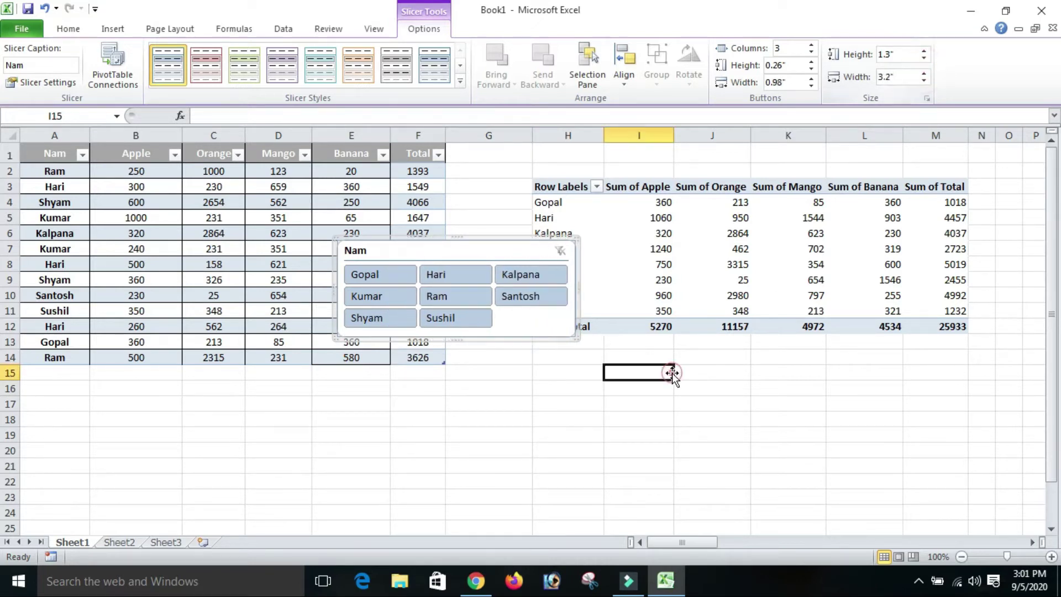
left_click_drag(449, 255, 693, 413)
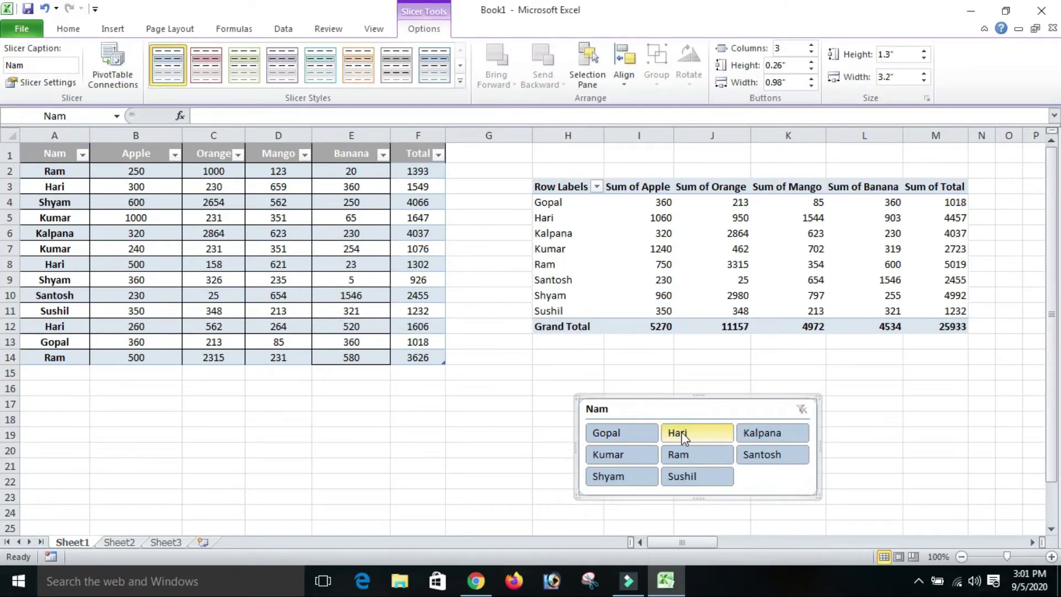
Filter the pivot table by three different names in the slicer, one at a time.
left_click(681, 433)
left_click(799, 432)
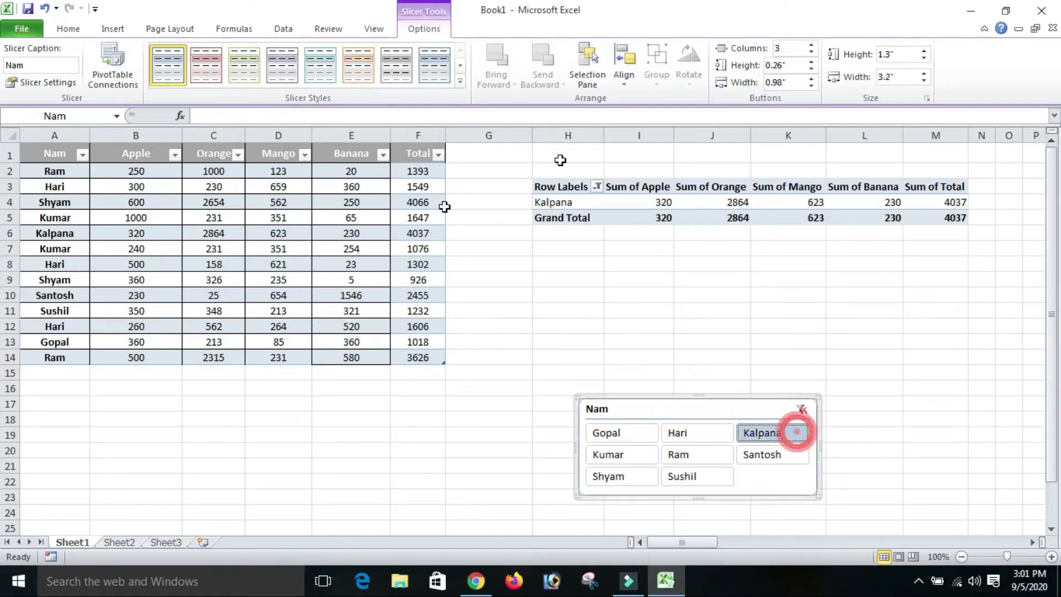
left_click(629, 489)
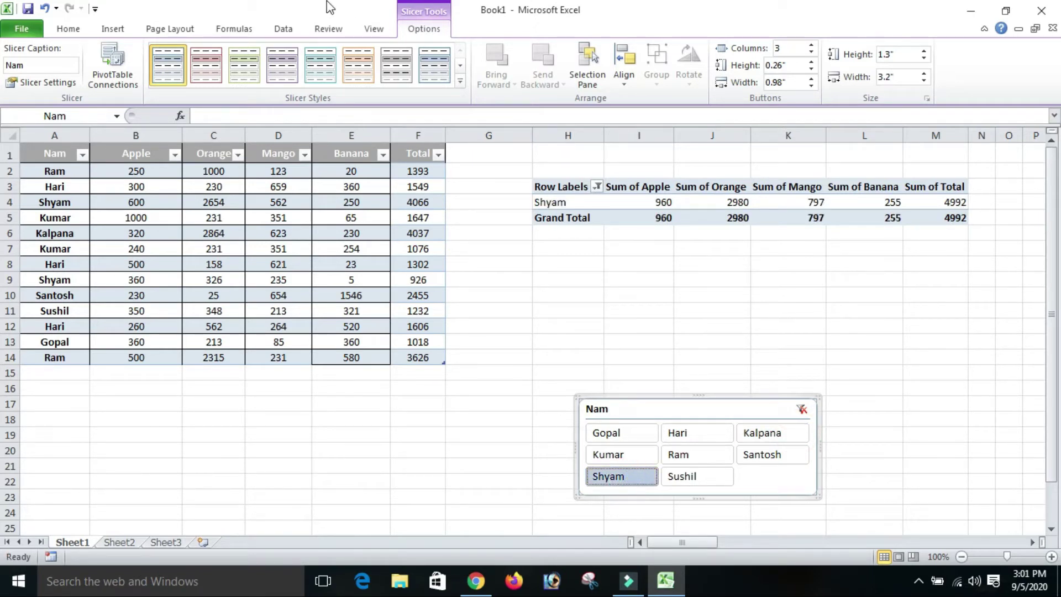
Try the red and green slicer styles, and apply the shaded grey style with a dark blue selection.
left_click(203, 74)
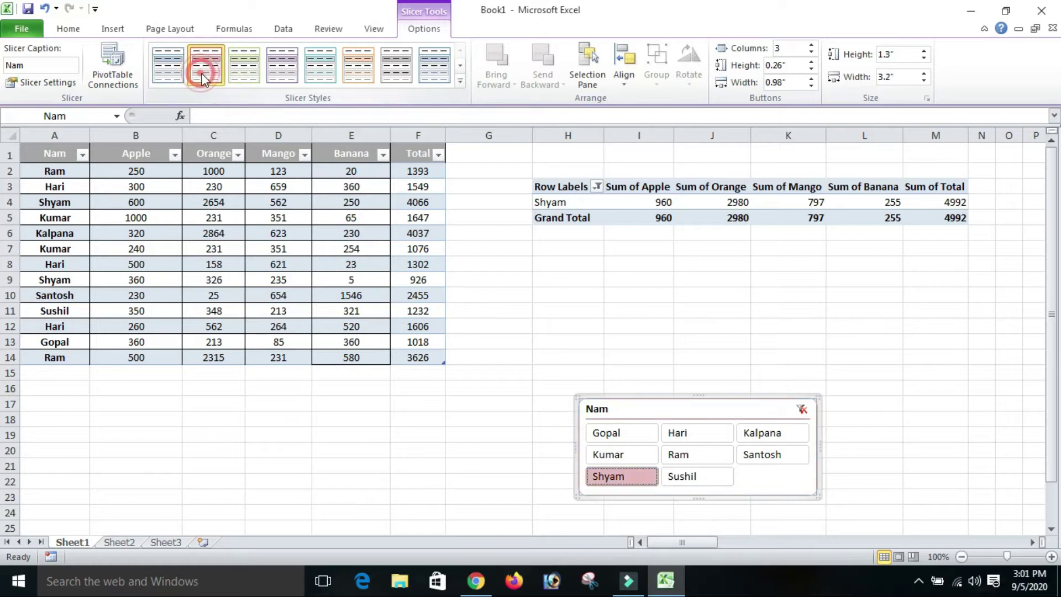
left_click(244, 69)
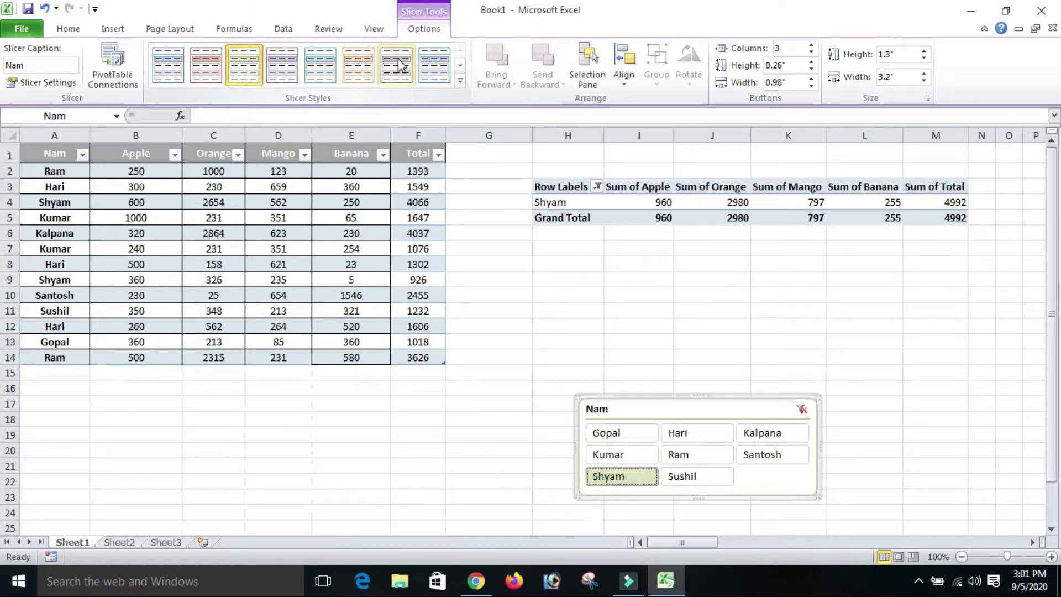
left_click(434, 67)
Filter the pivot table by various single names in the slicer, ending with the last name in its list.
left_click(630, 458)
left_click(623, 434)
left_click(688, 460)
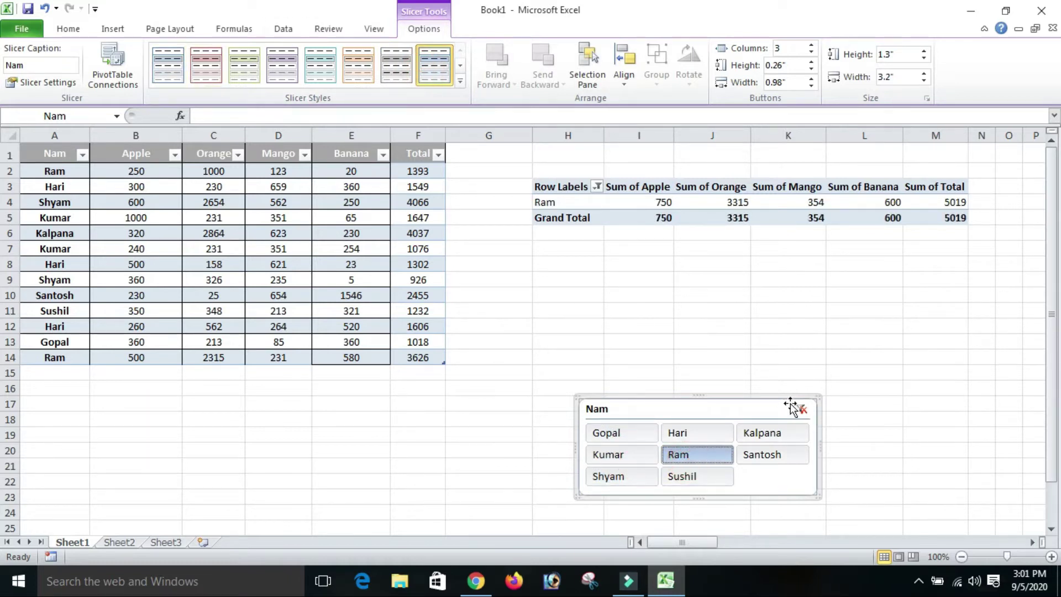
left_click(68, 29)
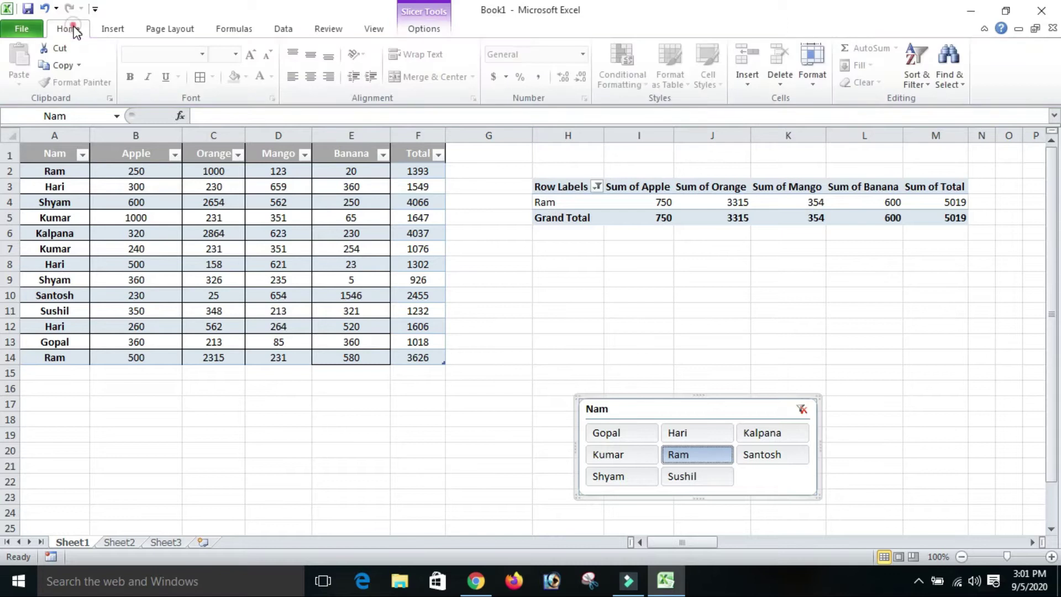
left_click(109, 29)
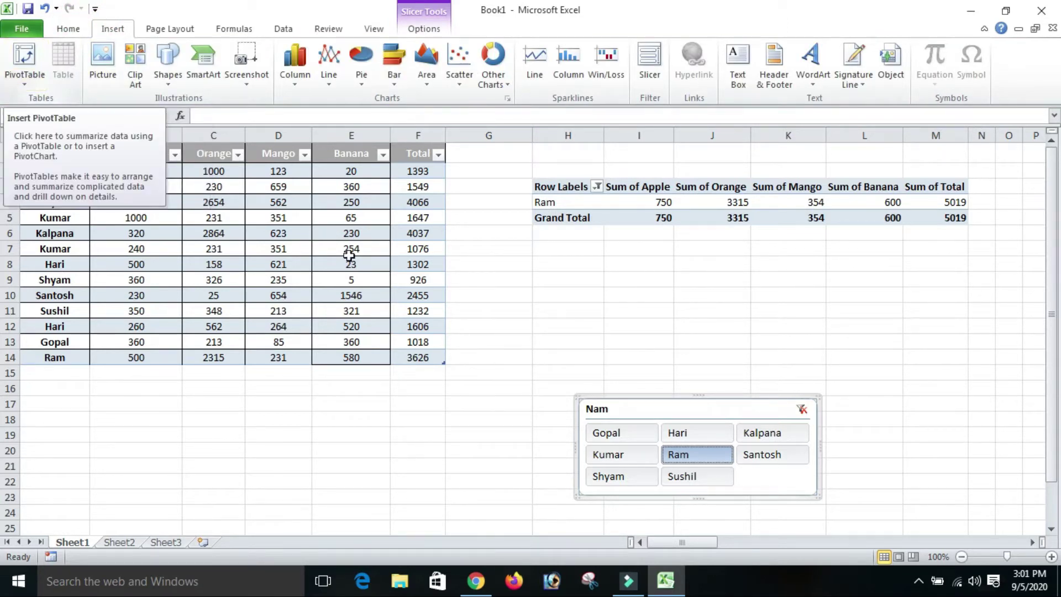
left_click(788, 456)
left_click(762, 434)
left_click(676, 434)
left_click(602, 434)
left_click(604, 455)
left_click(682, 476)
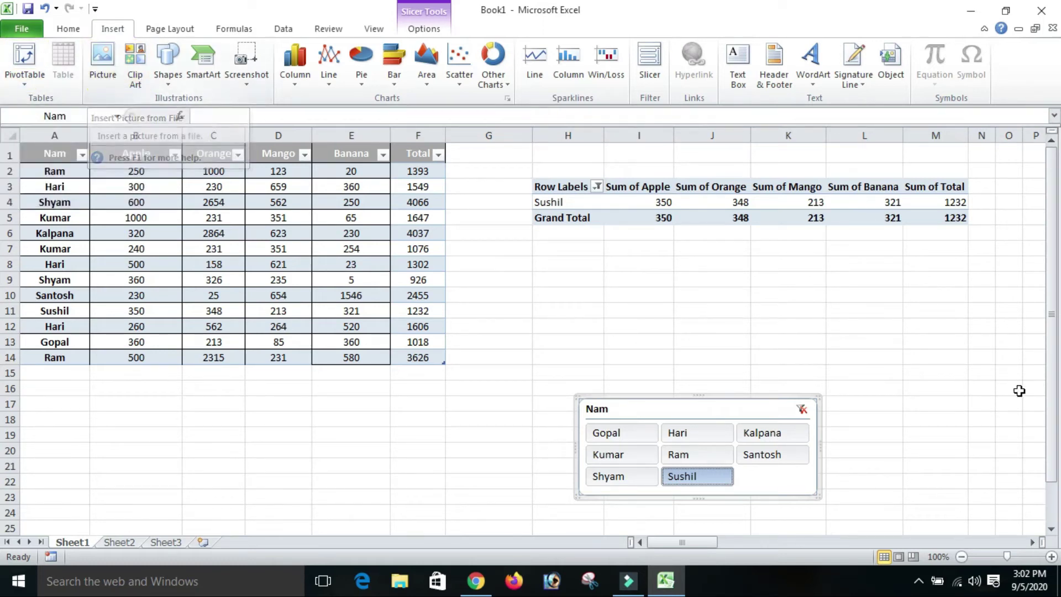
Insert the Logo picture from the Desktop folder at cell I12.
left_click(638, 322)
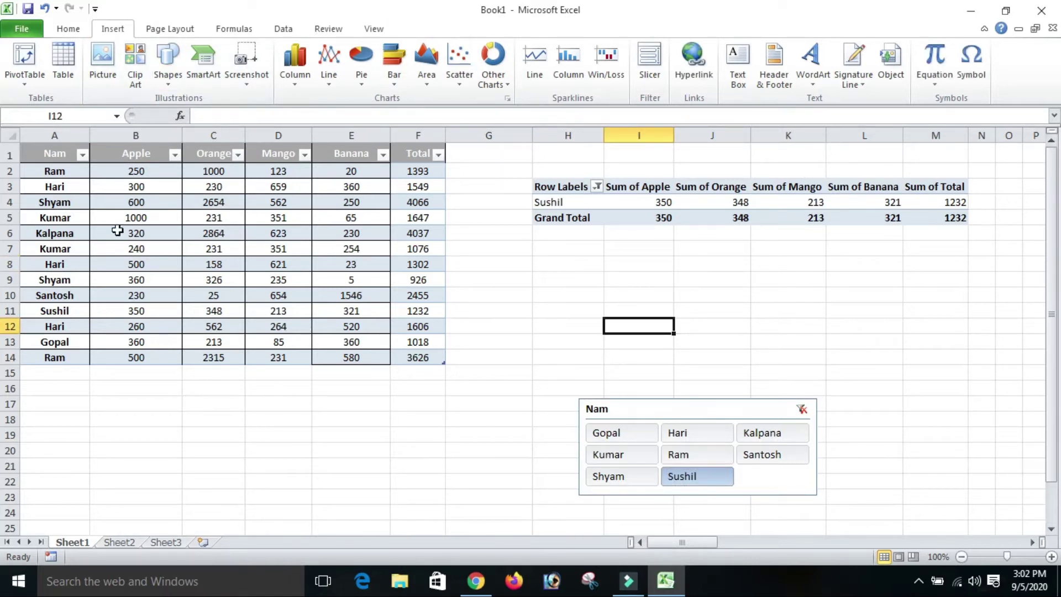
left_click(103, 70)
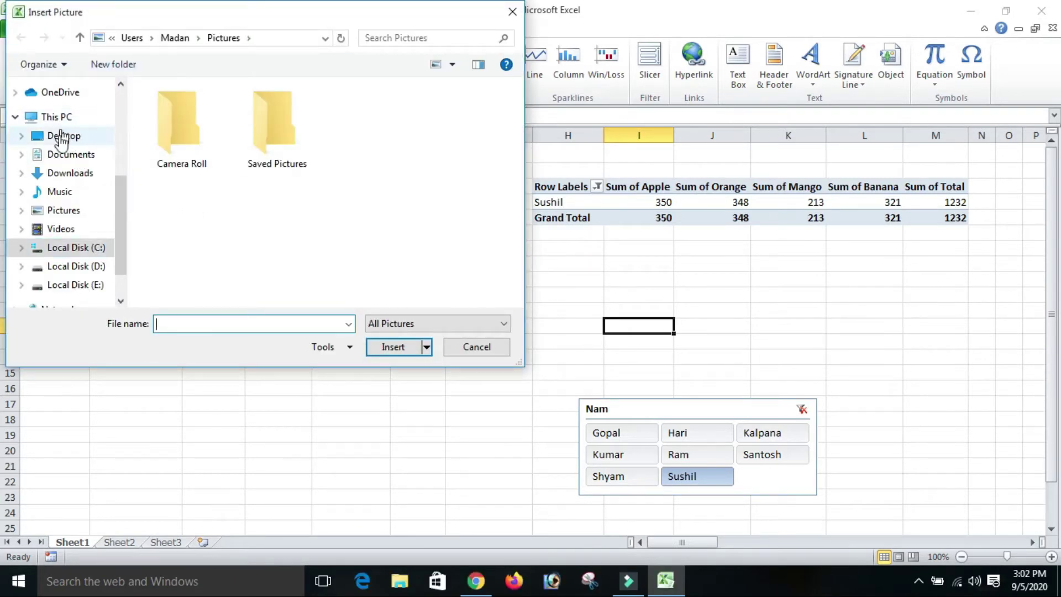
left_click_drag(120, 221, 136, 97)
left_click(53, 110)
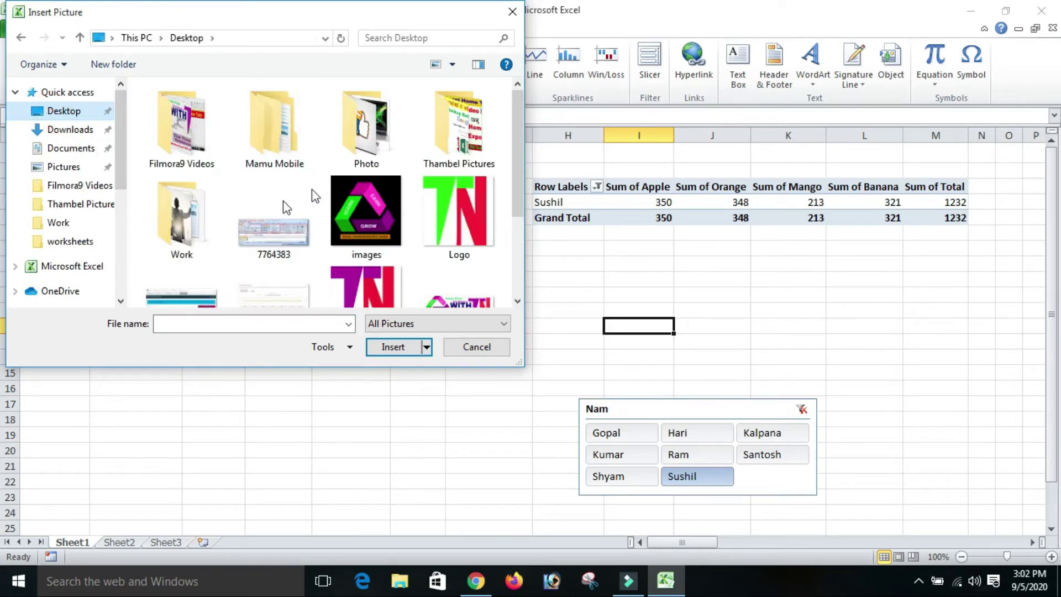
left_click(433, 223)
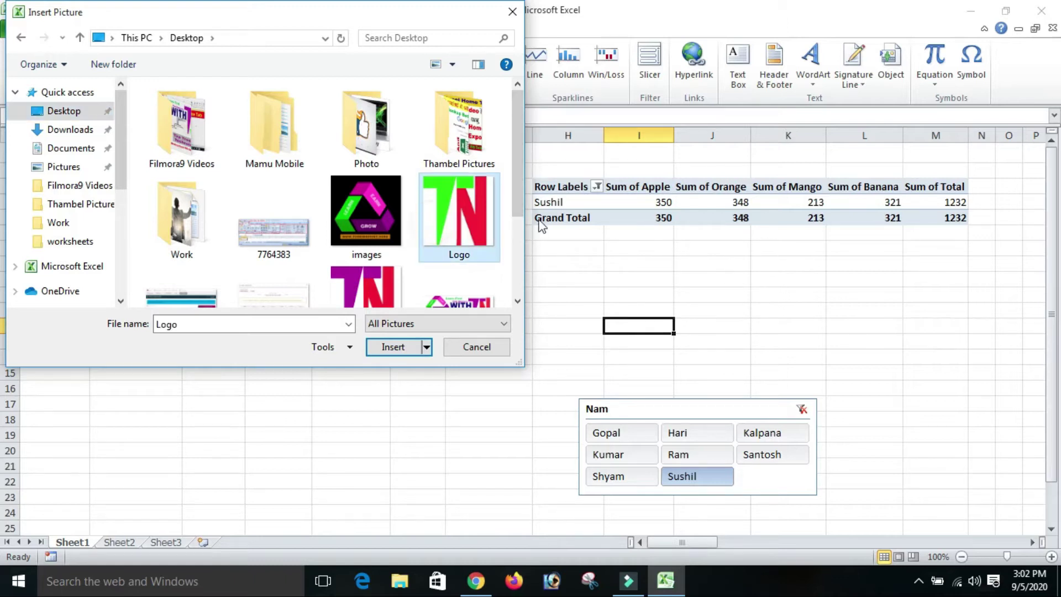
left_click(392, 346)
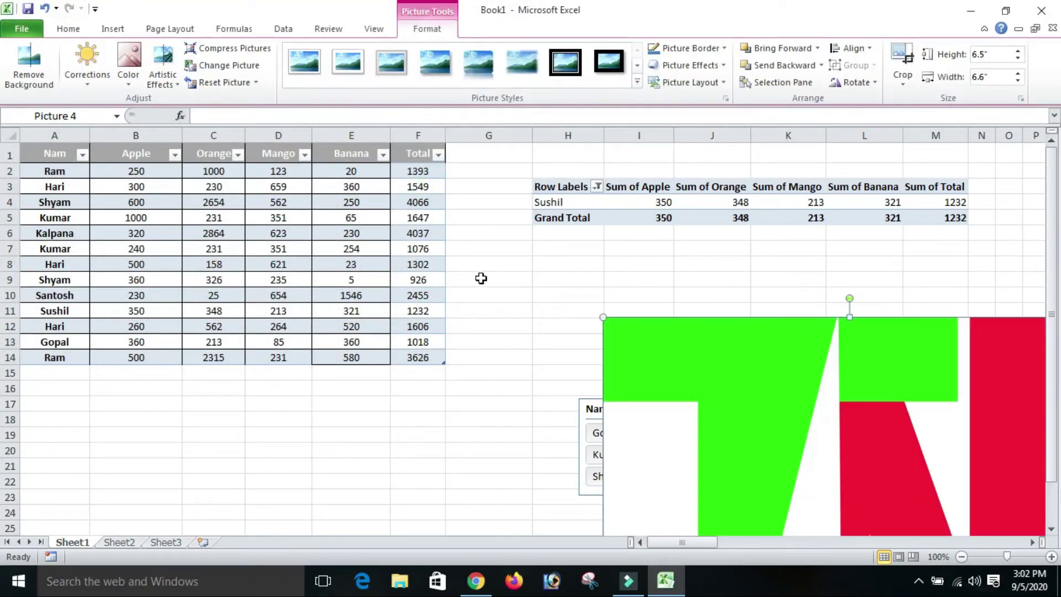
Shrink the logo picture to about 4.04" by 4.1" and place it between the data table and the slicer.
left_click_drag(759, 386, 396, 239)
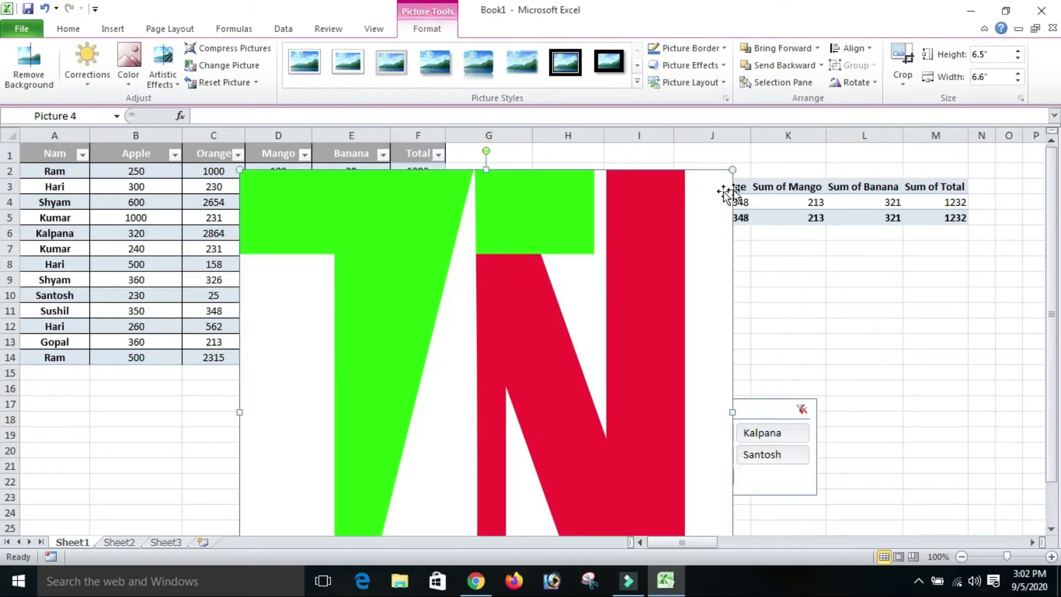
left_click_drag(732, 171, 546, 353)
left_click_drag(348, 388, 596, 275)
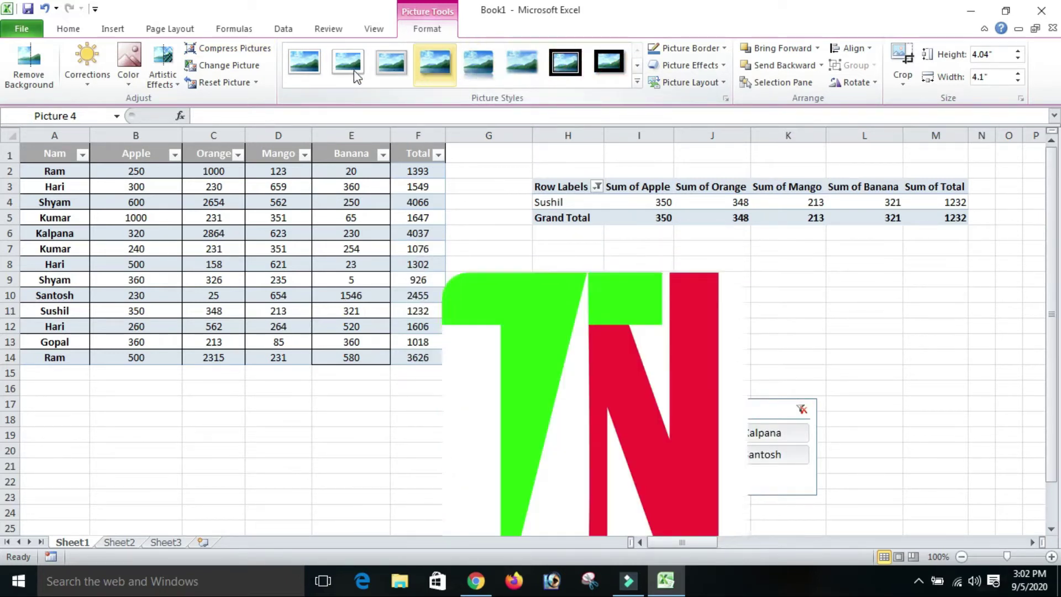
Remove the logo picture's background and move the remaining letter over the pivot table.
left_click(89, 77)
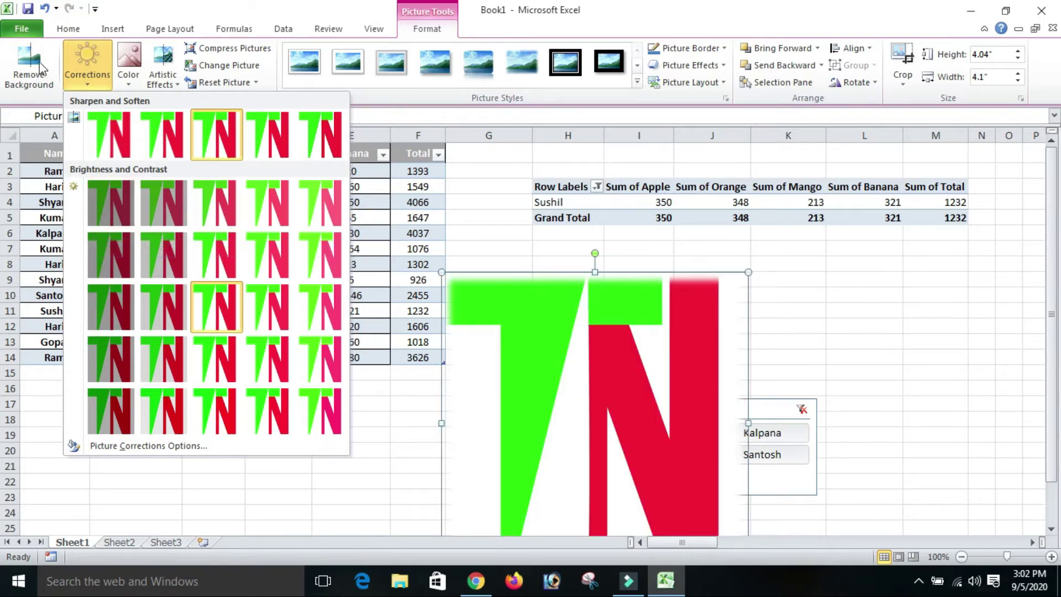
left_click(41, 67)
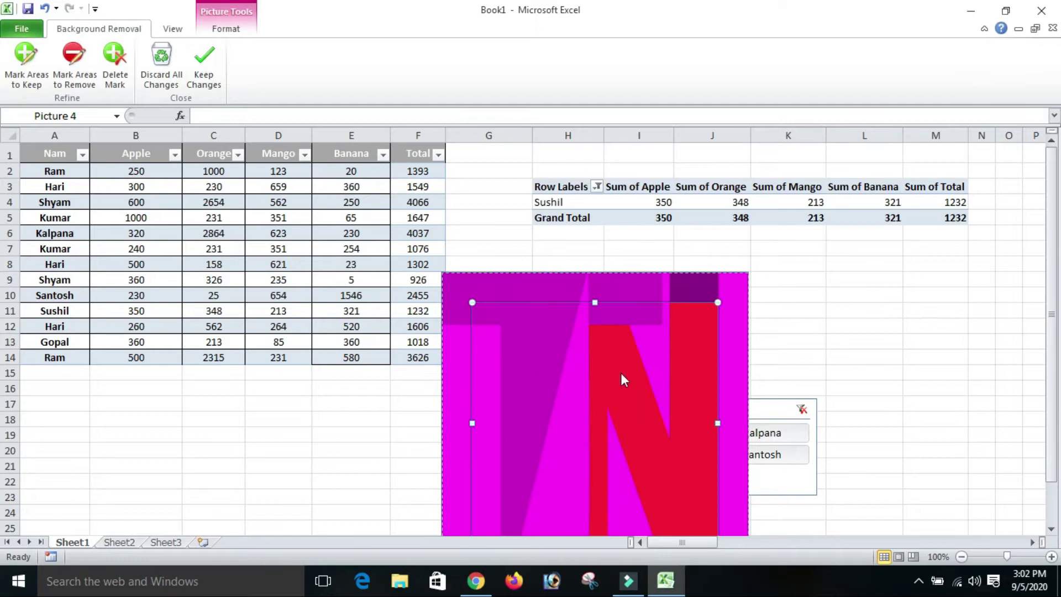
left_click(851, 310)
left_click_drag(687, 365, 784, 273)
left_click_drag(761, 350, 641, 322)
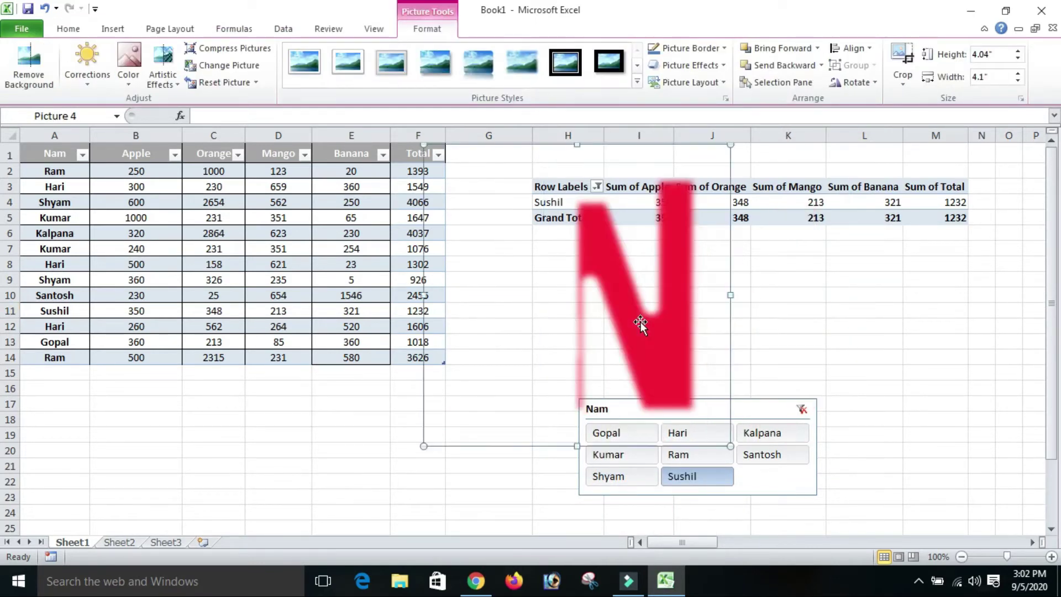
Undo the logo picture's moves, its background removal and its soft-edge style.
key("ctrl+z")
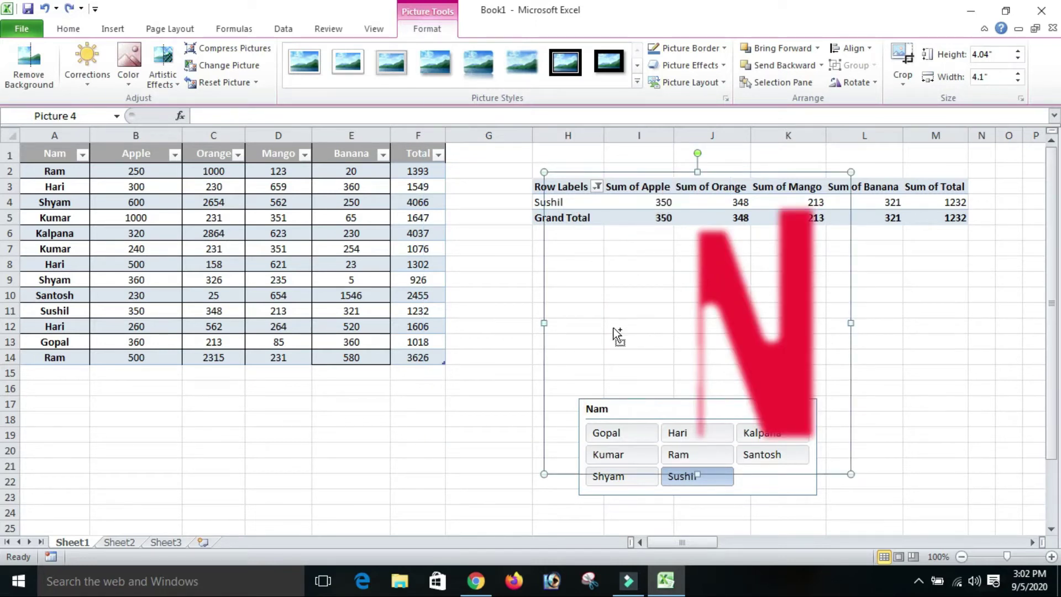
left_click(474, 292)
left_click(705, 291)
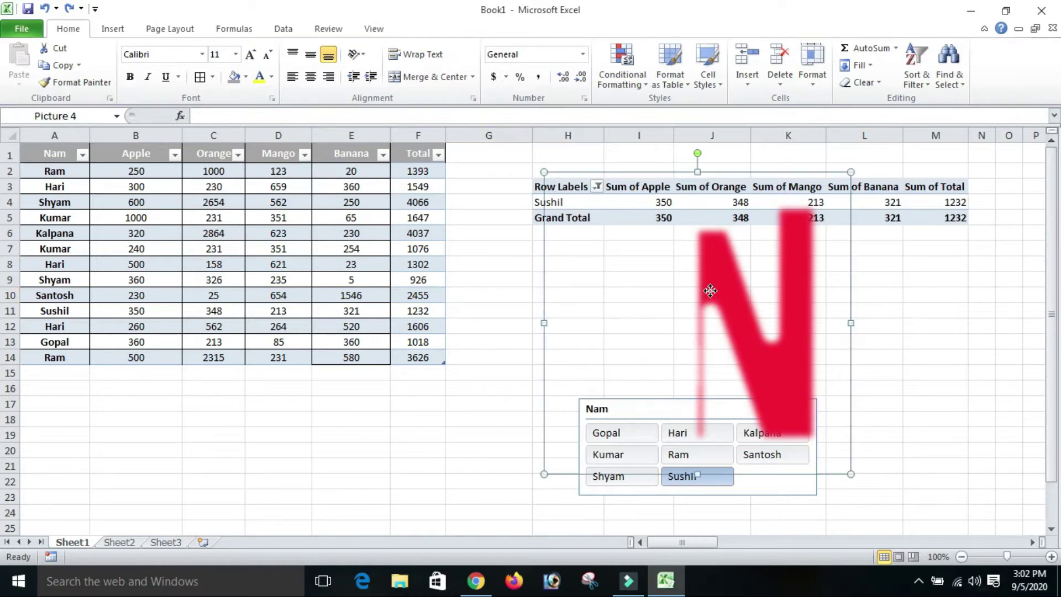
key("ctrl+z")
key("ctrl+z")
key("ctrl+z")
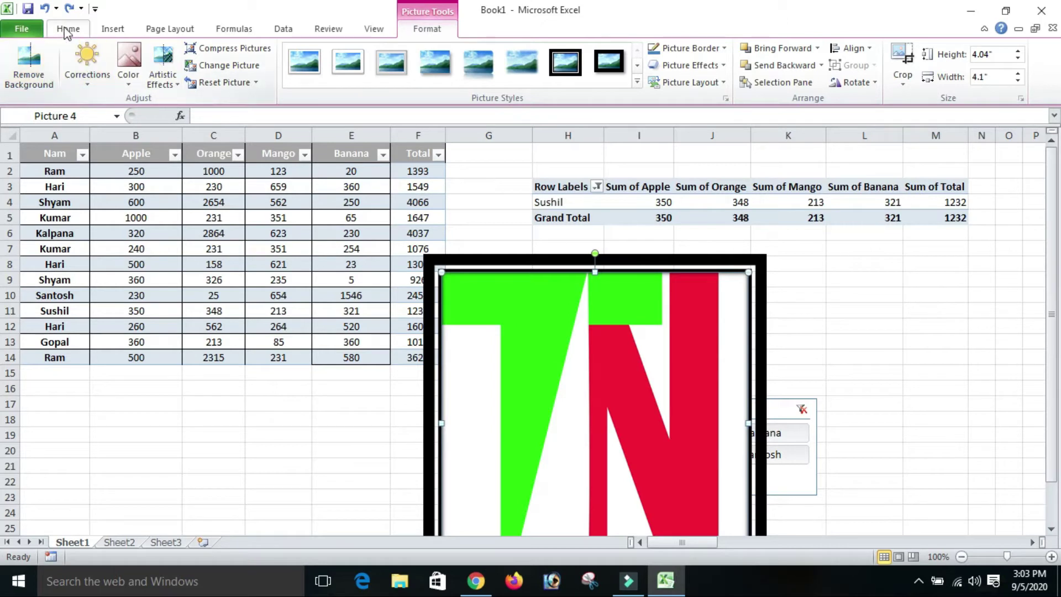
Shrink the framed logo picture further and place it over the lower rows of the data table.
left_click(117, 31)
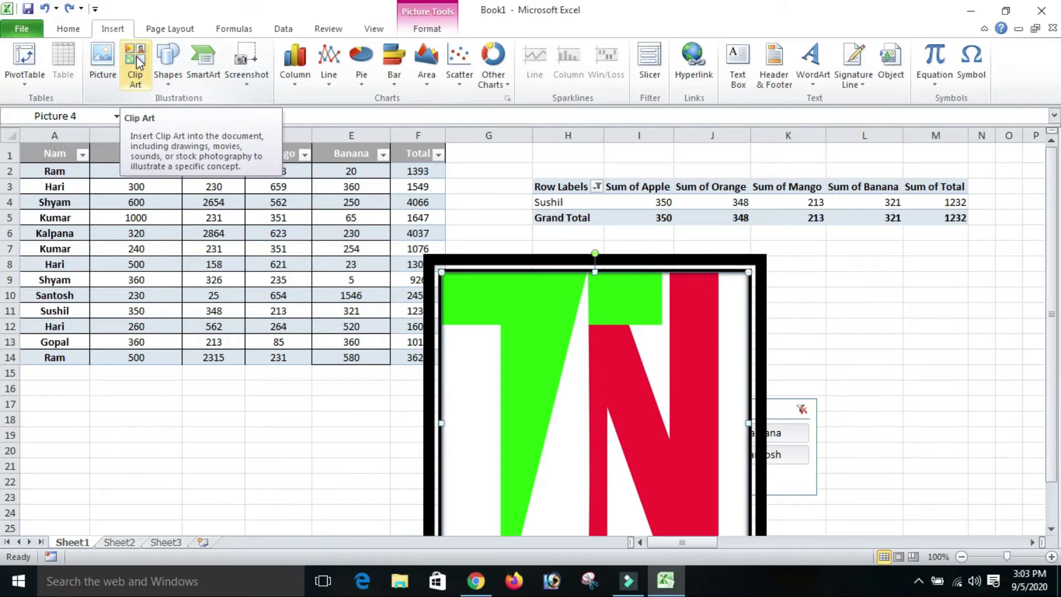
left_click_drag(760, 270, 299, 316)
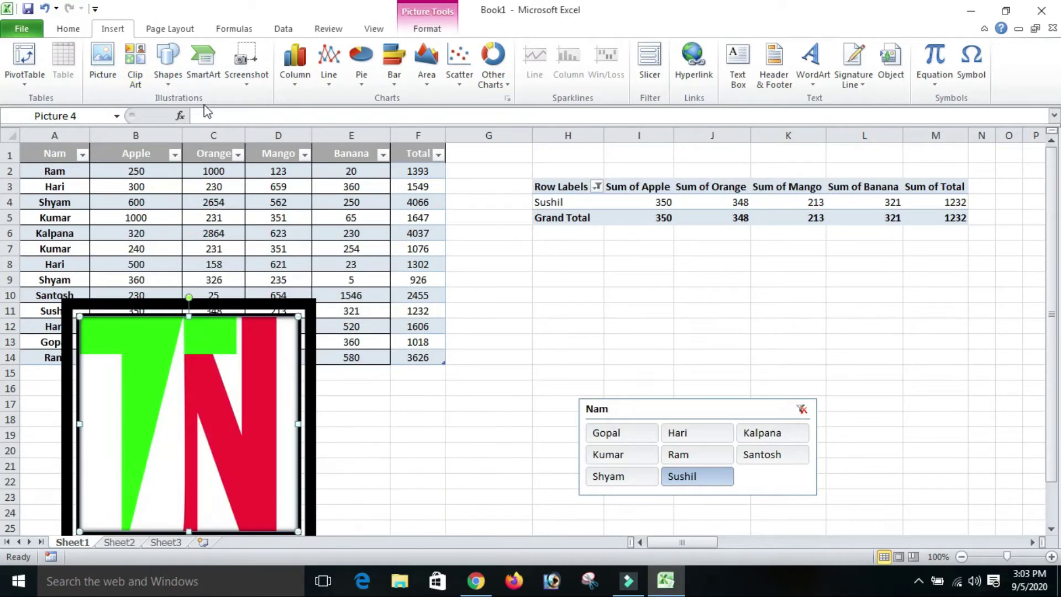
Search the clip art without a keyword and insert the desktop computer image into the sheet.
left_click(135, 65)
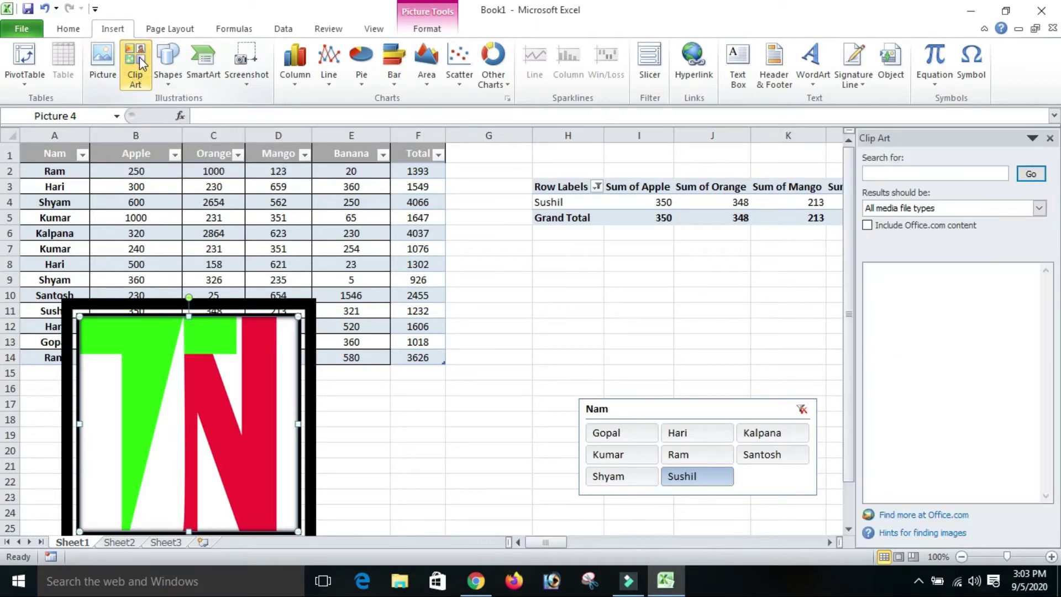
left_click(1031, 173)
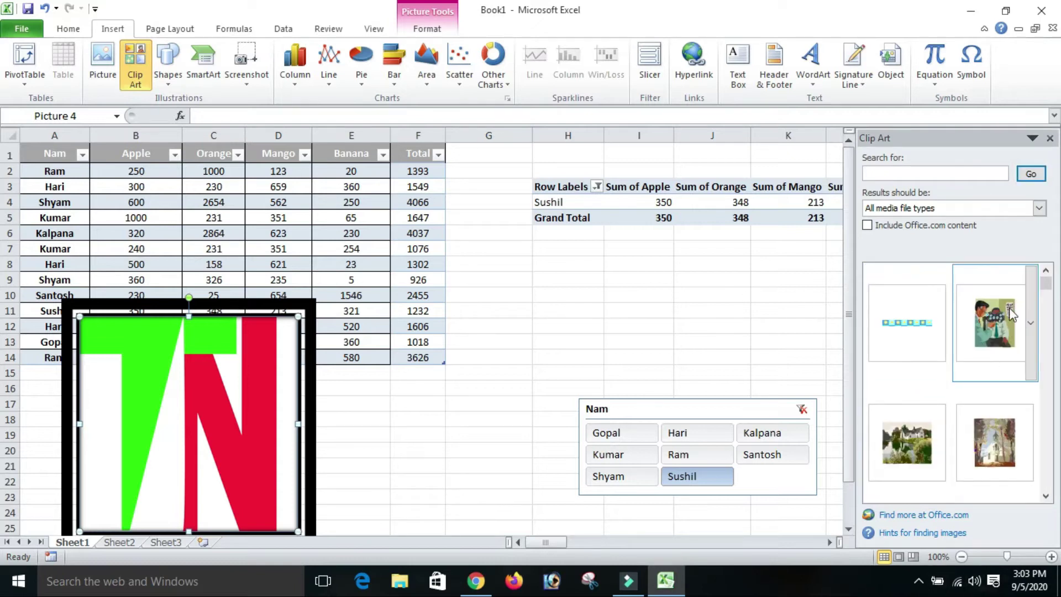
left_click_drag(1053, 288, 1049, 318)
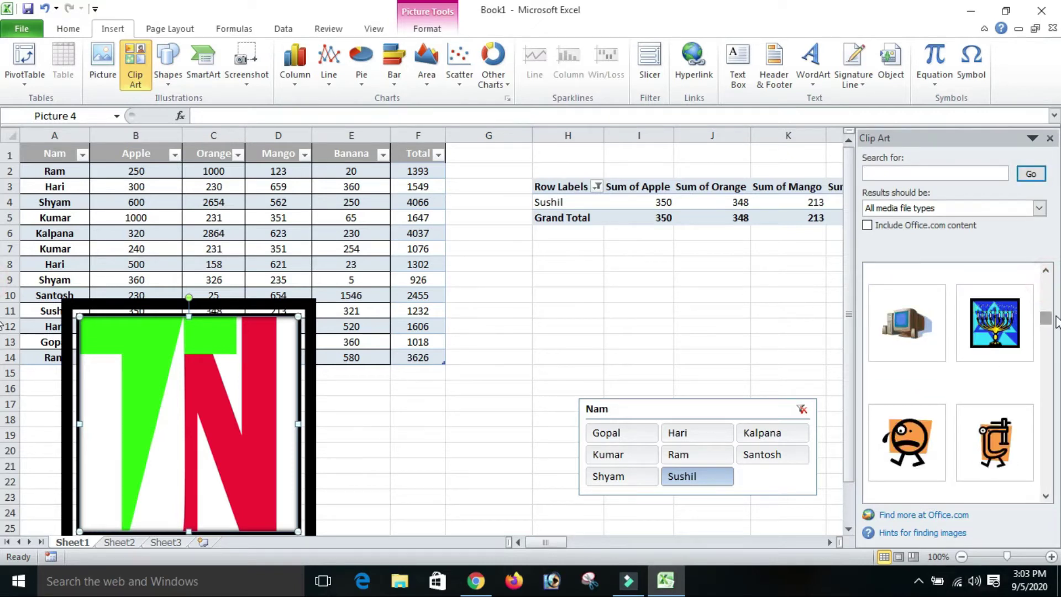
left_click(884, 326)
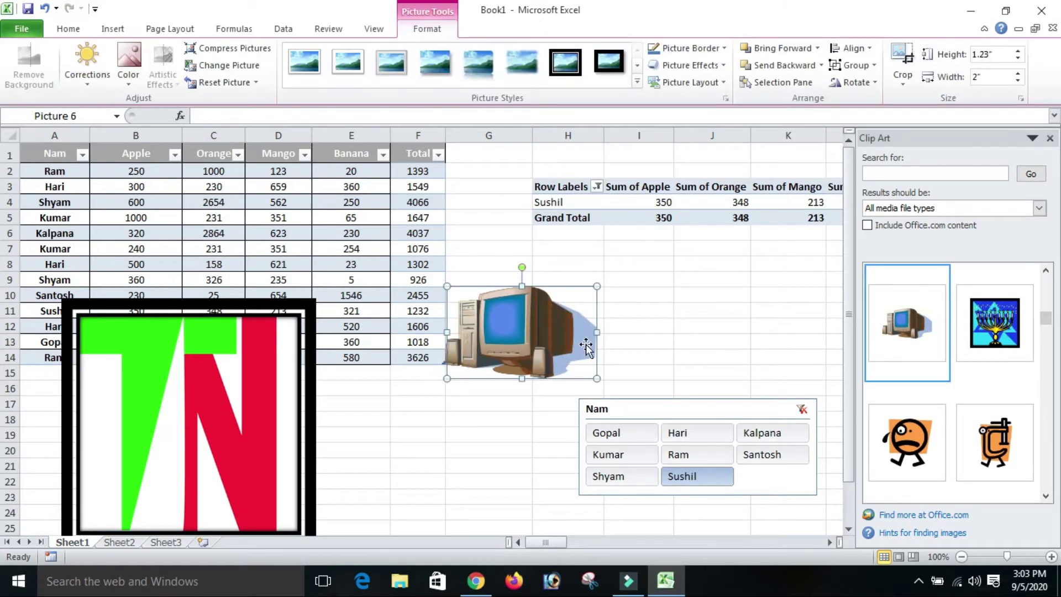
Enlarge the computer clip art to about 2.5" by 4.07" and, with the clip art search closed, move it over the pivot table's last columns.
left_click_drag(597, 379, 550, 282)
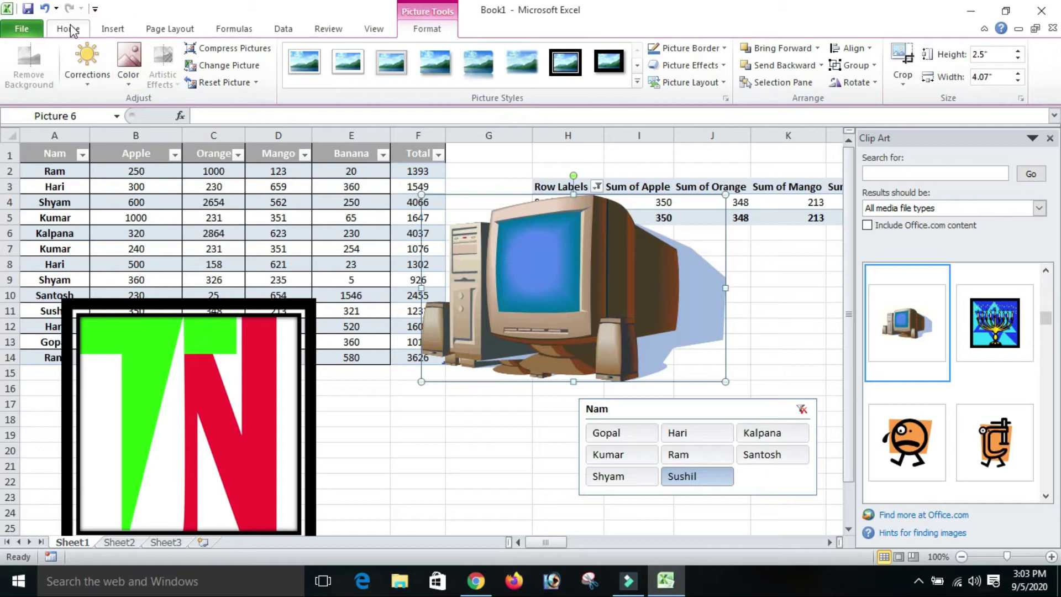
left_click(111, 26)
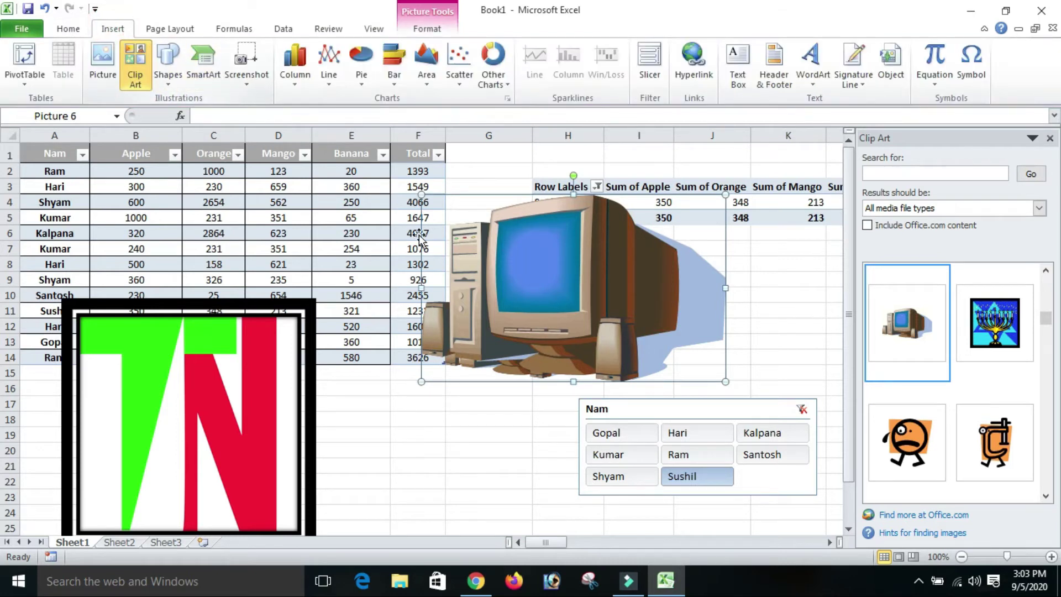
left_click(1051, 139)
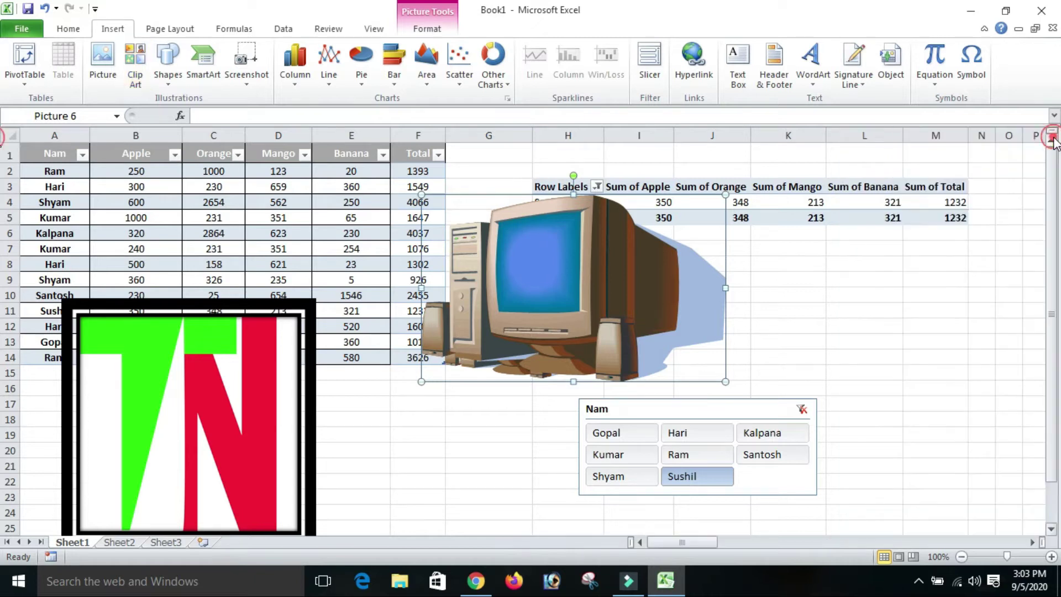
left_click_drag(591, 249, 901, 234)
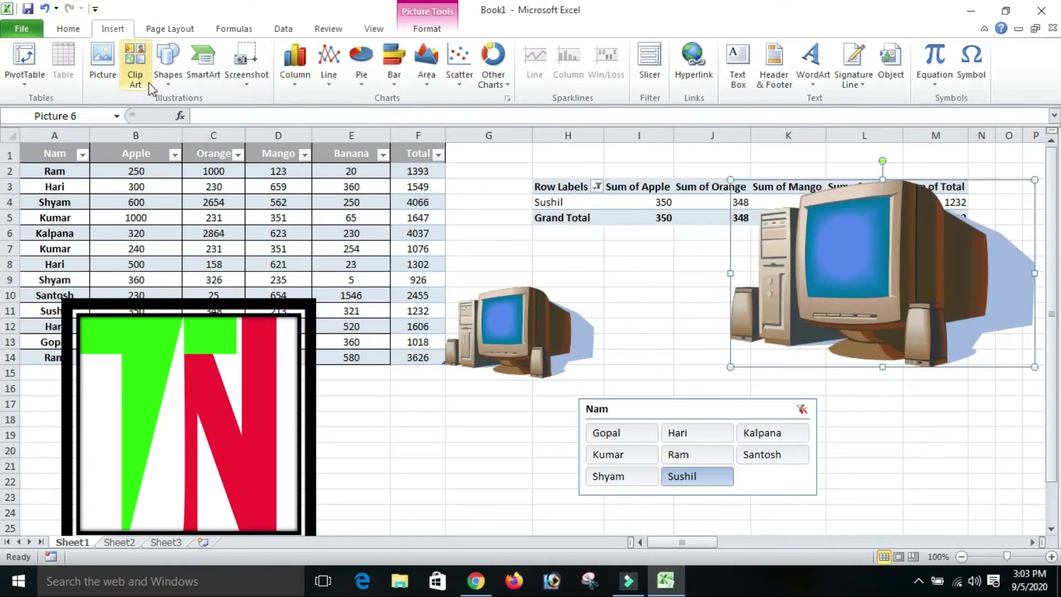
Draw a large Multiply shape and move it between the data table and the pivot table, over the small computer image.
left_click(162, 82)
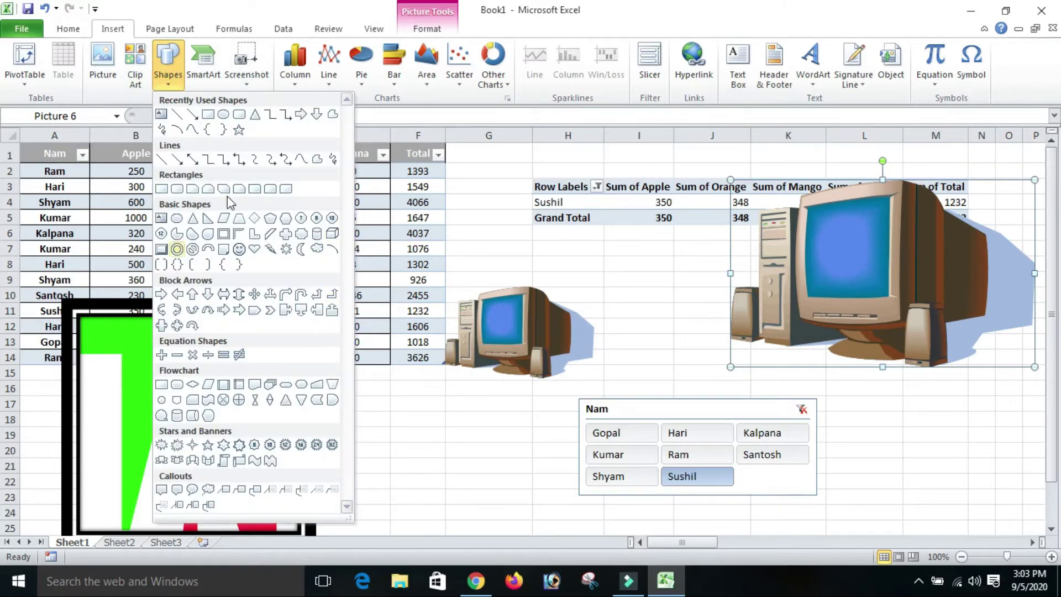
left_click(193, 354)
mouse_move(474, 191)
left_mouse_down()
mouse_move(692, 455)
mouse_move(756, 466)
left_mouse_up()
left_click_drag(624, 323, 517, 261)
Draw a "No" Symbol shape and move it over the Nam slicer.
left_click(113, 28)
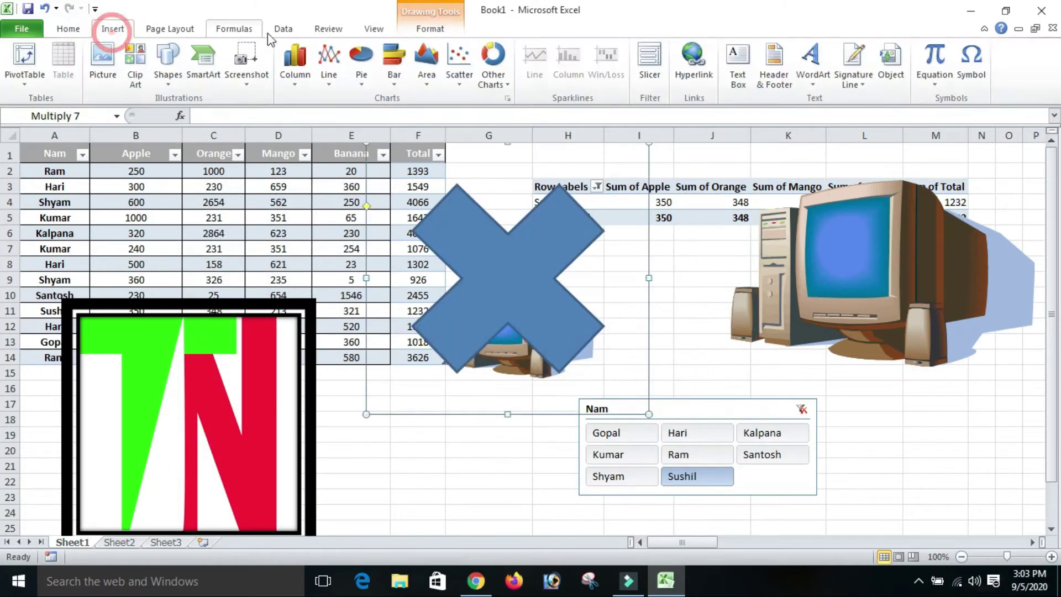
left_click(168, 77)
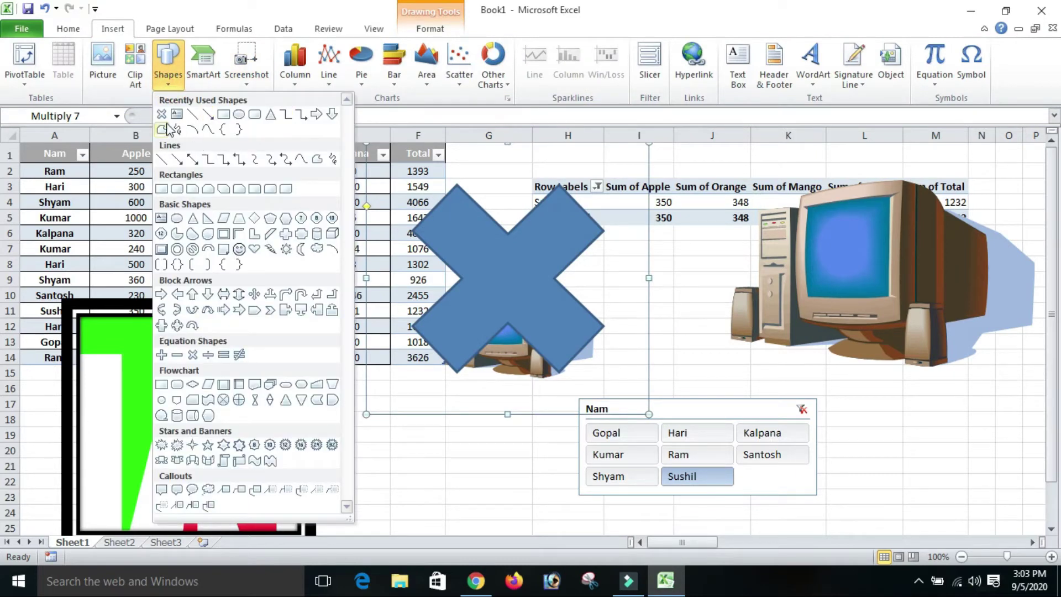
left_click(190, 251)
left_click_drag(600, 272, 820, 465)
left_click_drag(706, 370, 652, 415)
Look through the SmartArt list layouts, then insert an Organization Chart from the Hierarchy category.
left_click(110, 31)
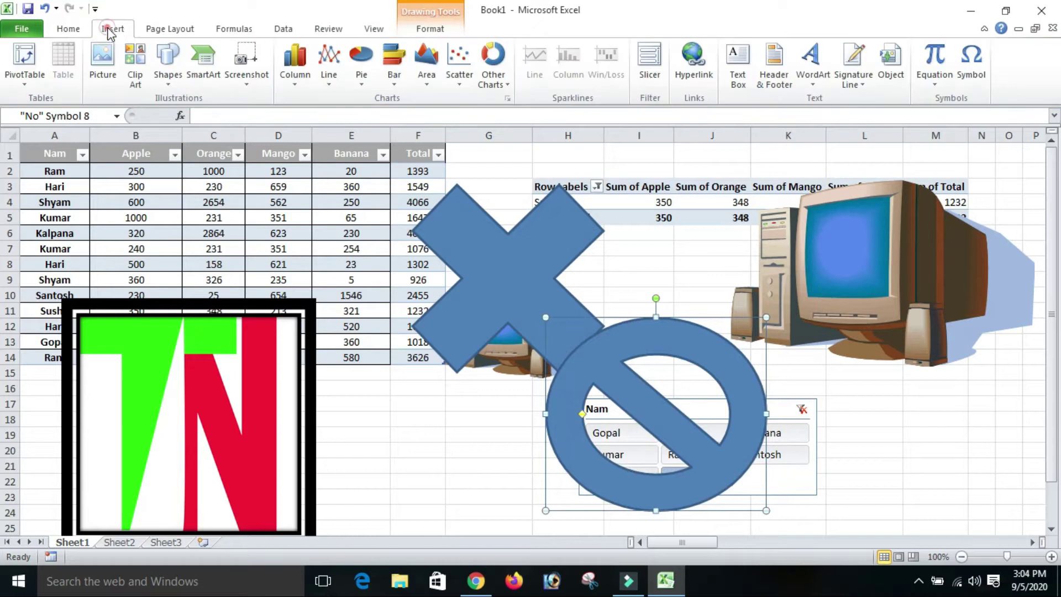
left_click(203, 64)
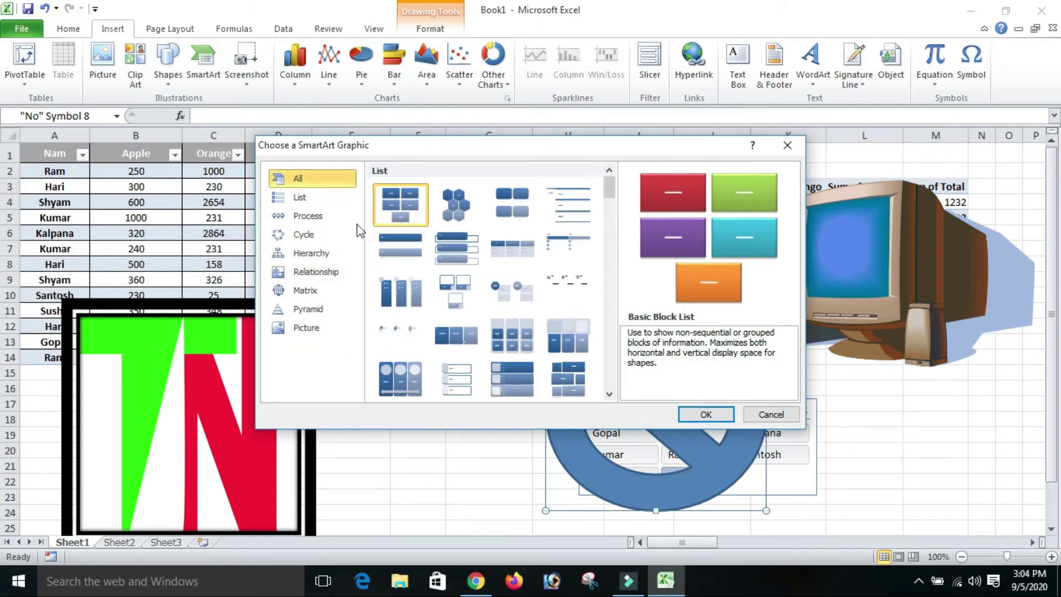
left_click(329, 198)
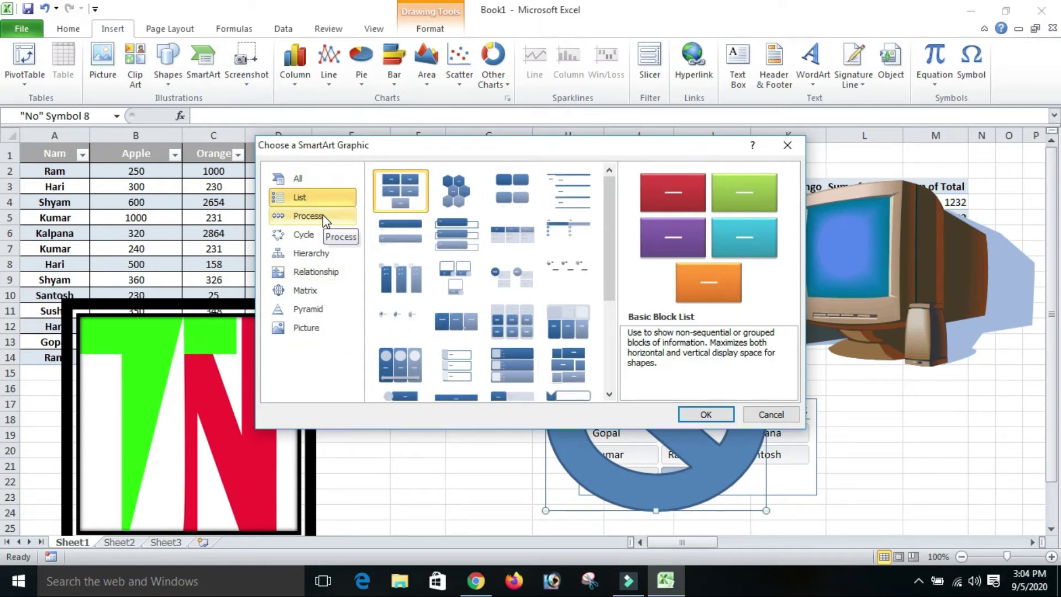
mouse_move(609, 198)
left_mouse_down()
mouse_move(623, 295)
mouse_move(623, 202)
left_mouse_up()
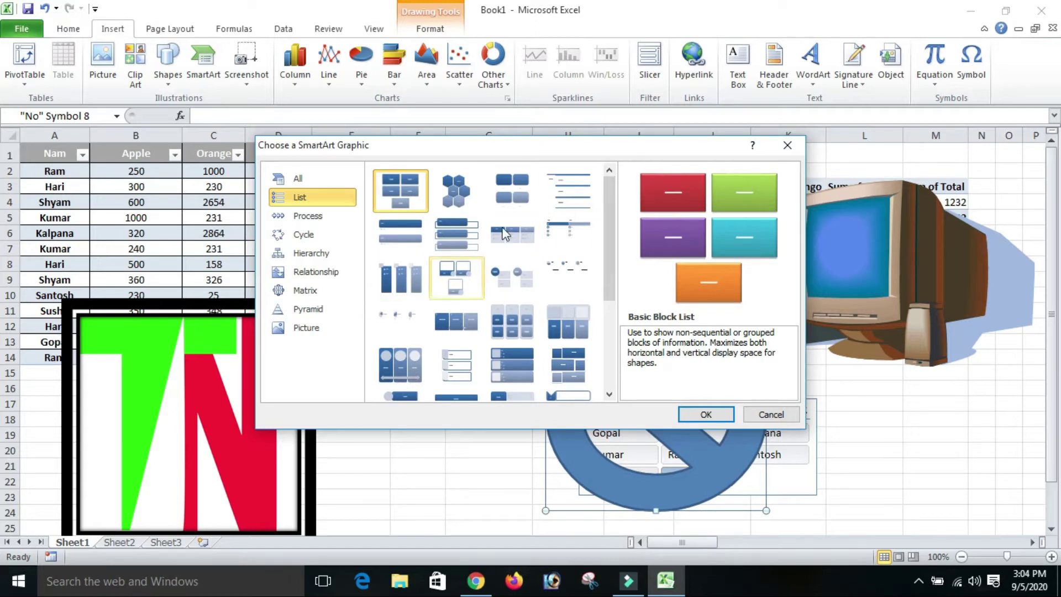
left_click(323, 178)
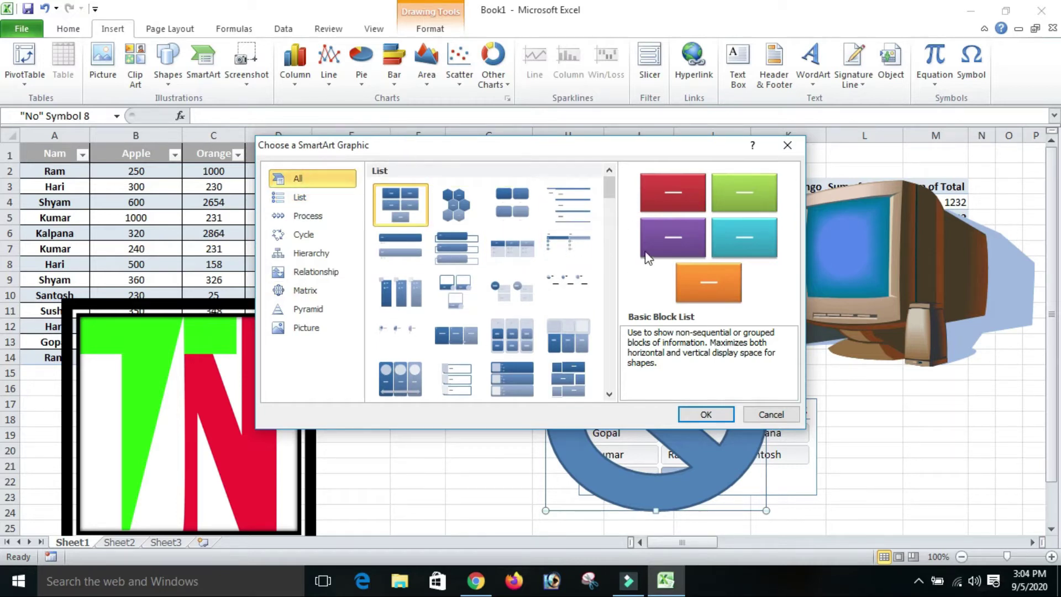
mouse_move(611, 191)
left_mouse_down()
mouse_move(612, 208)
mouse_move(612, 197)
left_mouse_up()
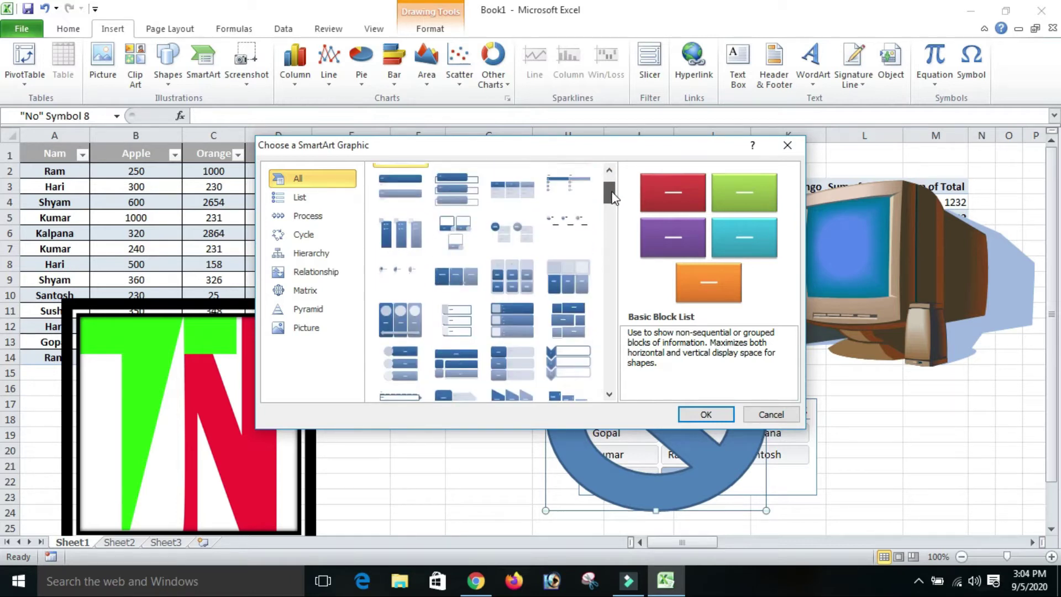
left_click(453, 190)
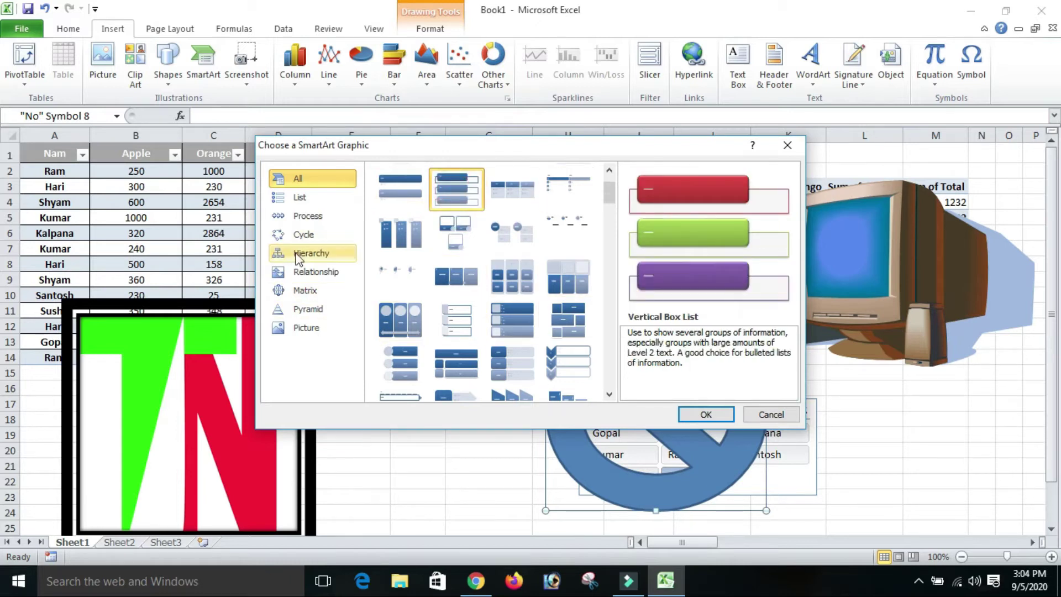
left_click(279, 253)
left_click(403, 232)
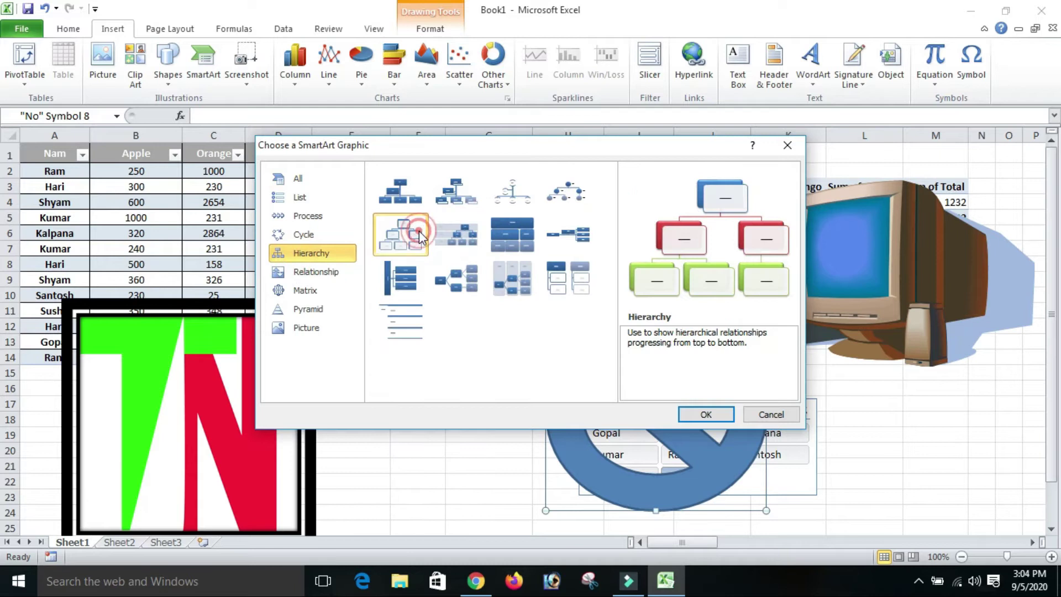
left_click(408, 197)
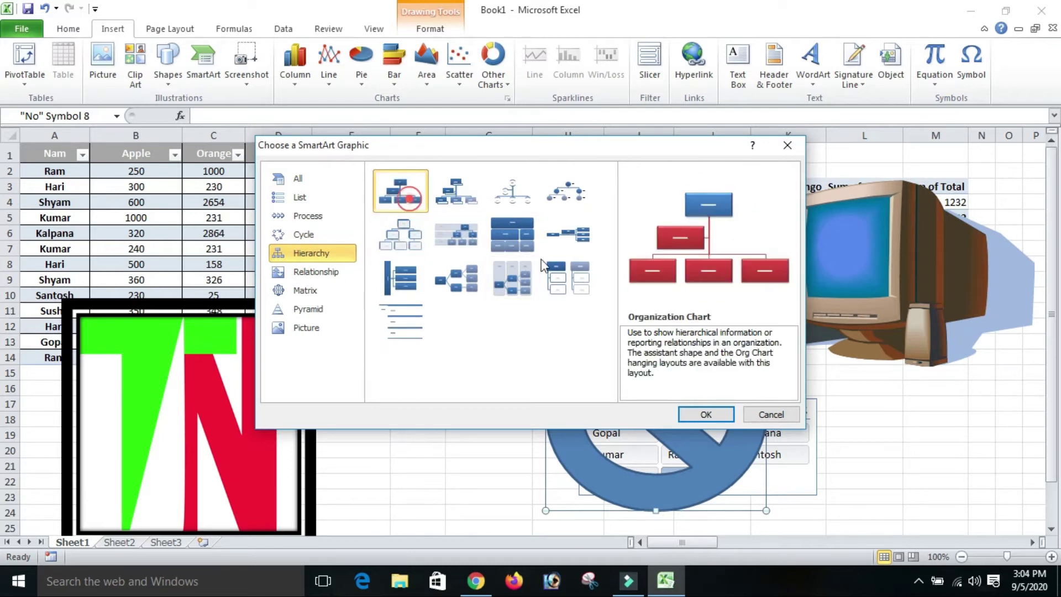
left_click(711, 413)
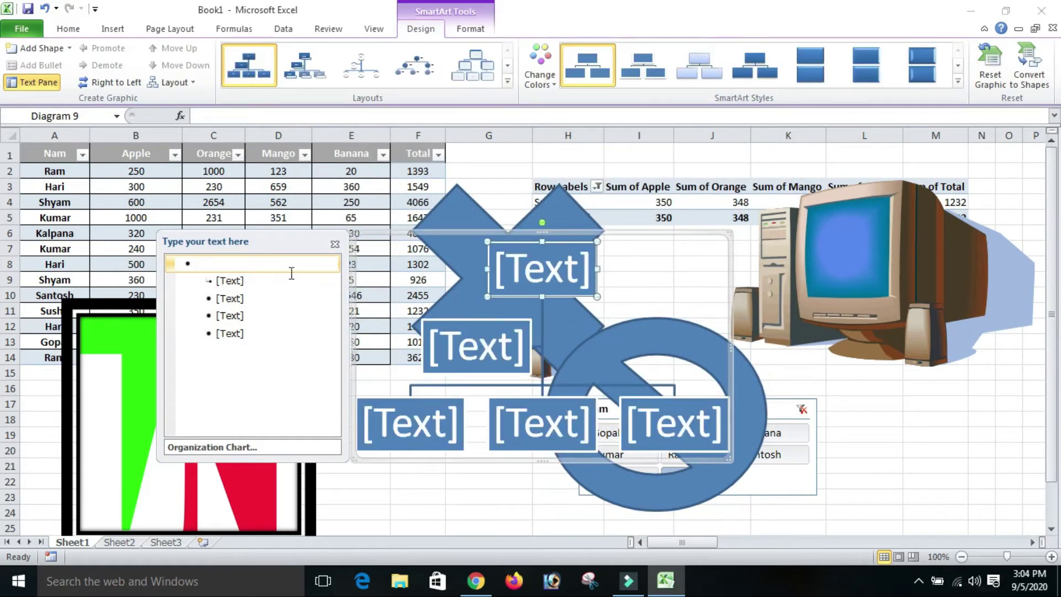
Enter Manager in the assistant box and in the top box of the organization chart.
left_click(250, 281)
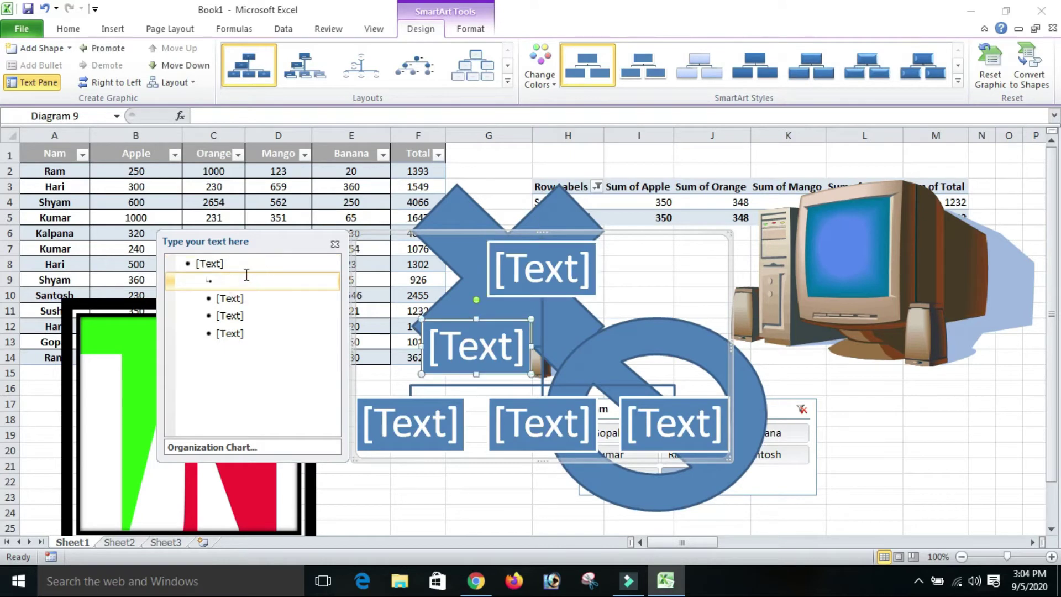
type("Ma")
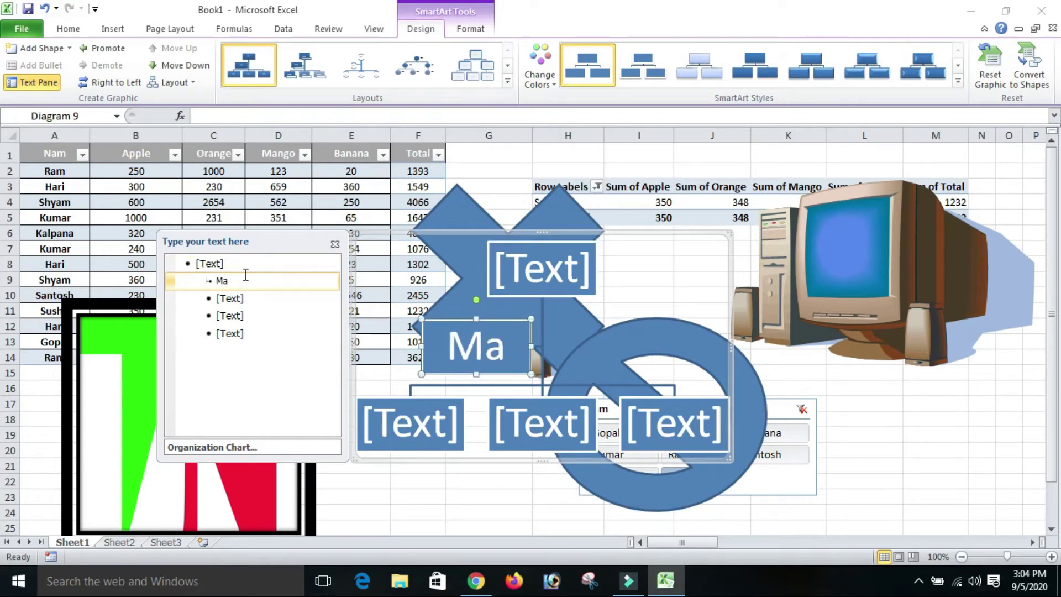
type("nager")
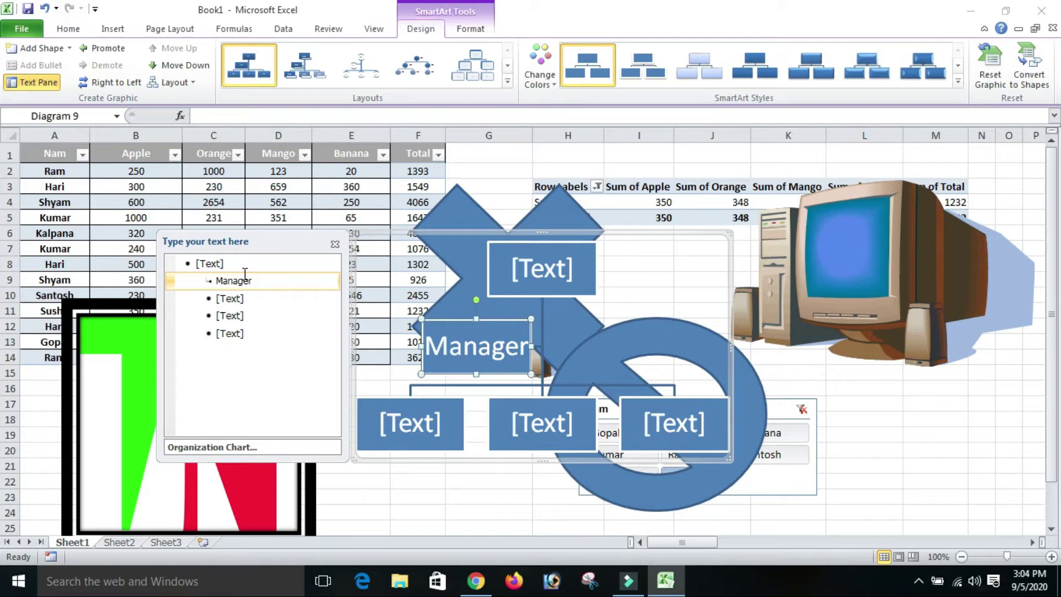
left_click(219, 260)
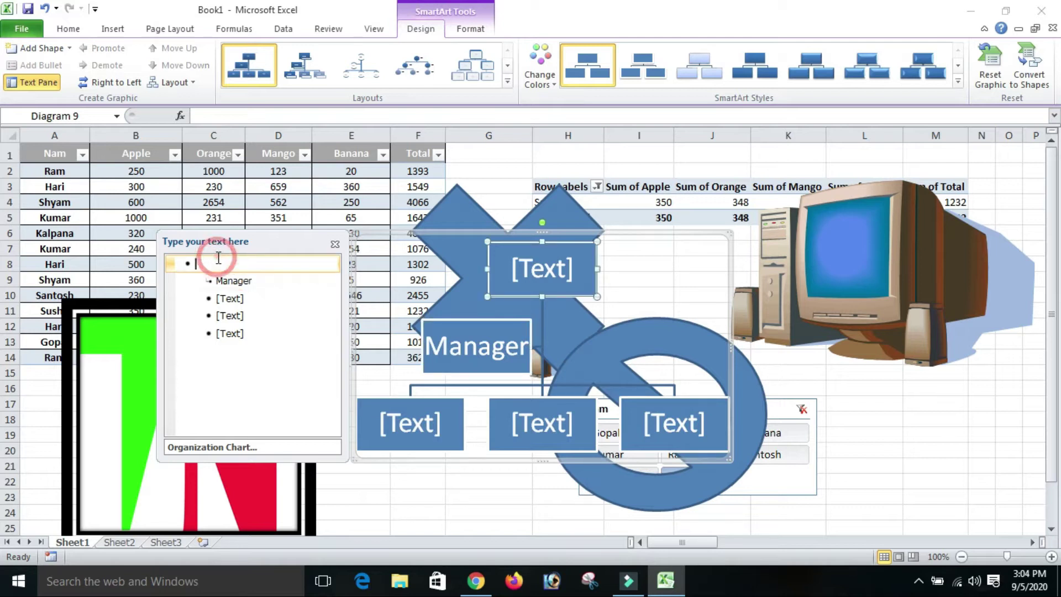
type("Manager")
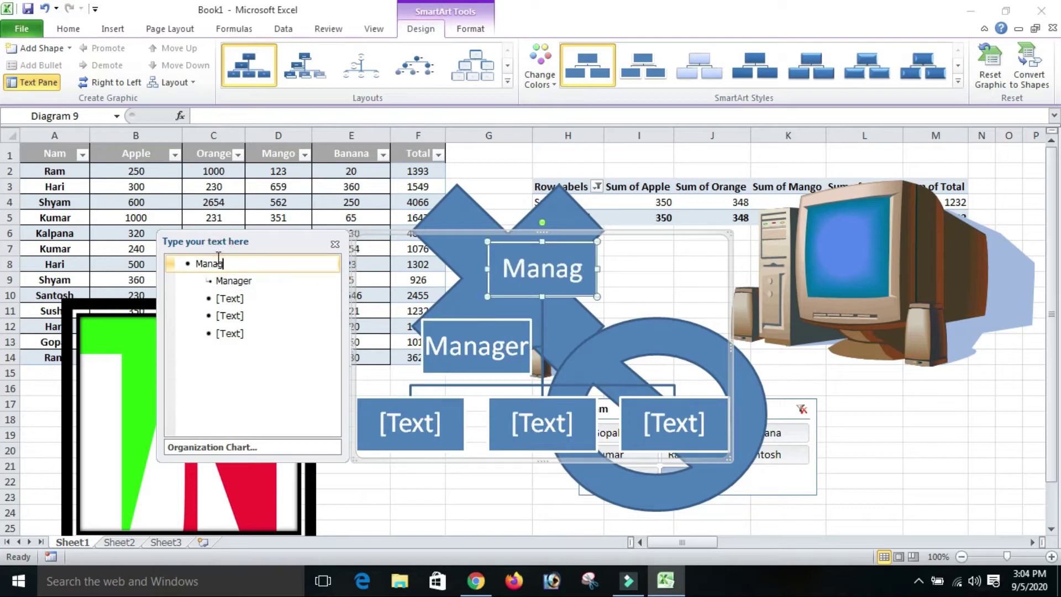
Replace the assistant entry's text with Supervisor, promoting the entry to the same level as Manager.
left_click(239, 291)
left_click(249, 279)
key("BackSpace")
key("BackSpace")
key("BackSpace")
key("BackSpace")
key("BackSpace")
key("BackSpace")
key("BackSpace")
key("BackSpace")
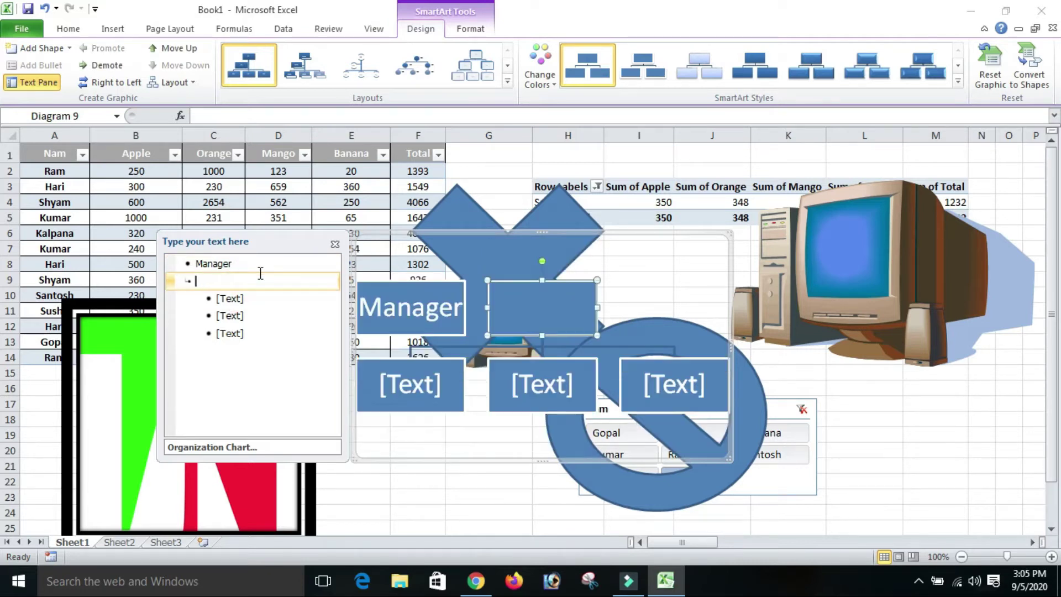
type("Supervisor")
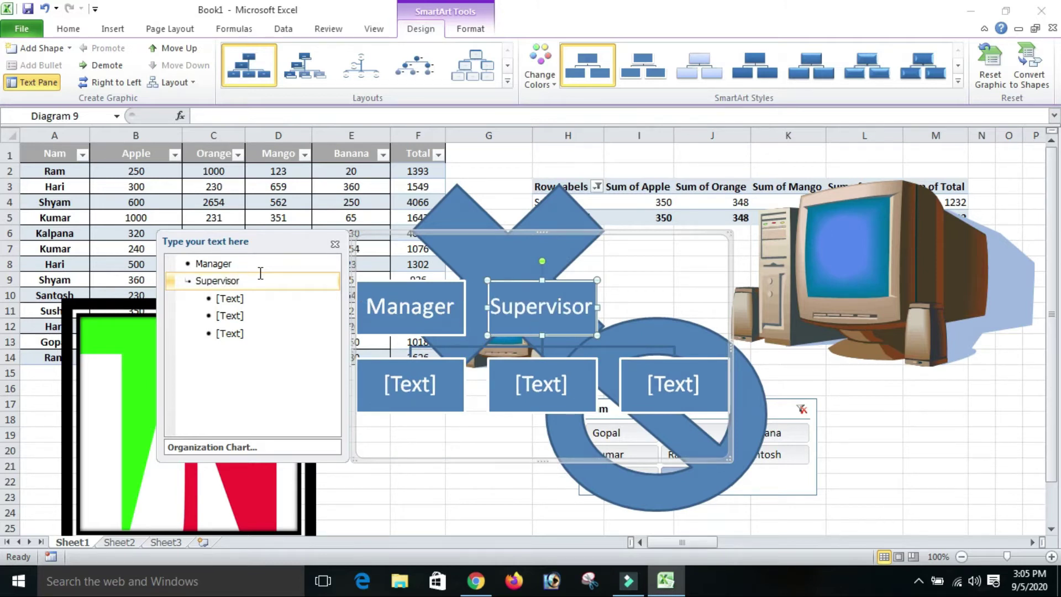
left_click(226, 303)
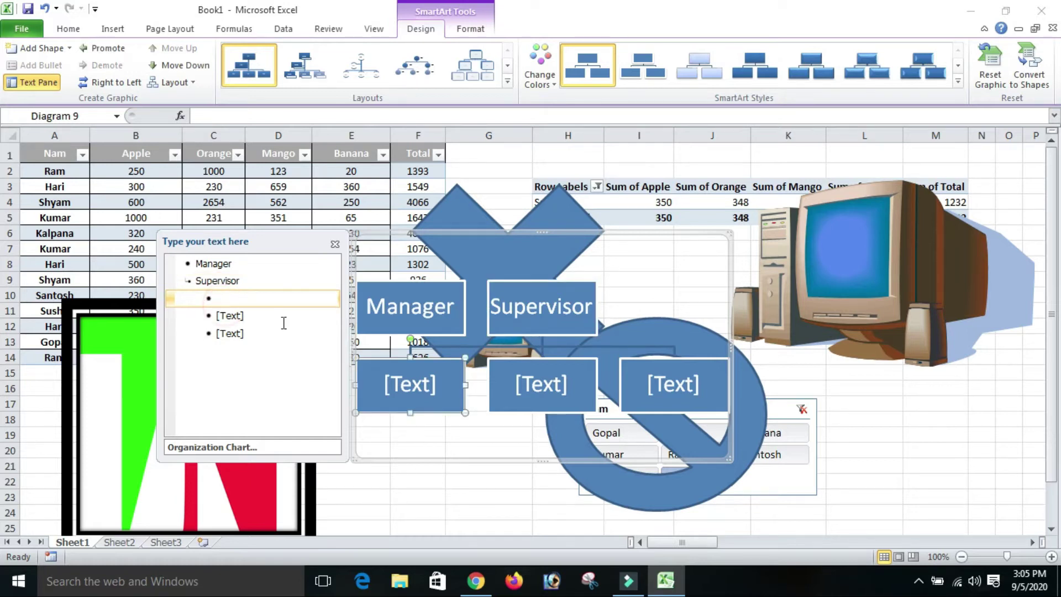
left_click(236, 318)
left_click(239, 333)
Move the organization chart down to the empty cells below the slicer, around rows 28 to 36, and deselect it.
left_click(644, 460)
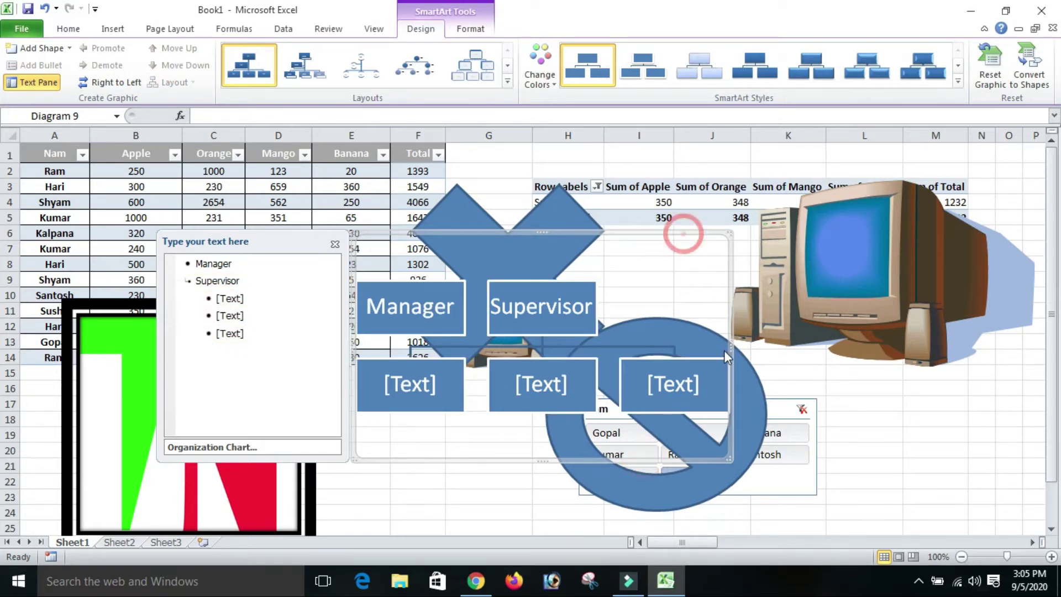
left_click_drag(1051, 281, 1051, 321)
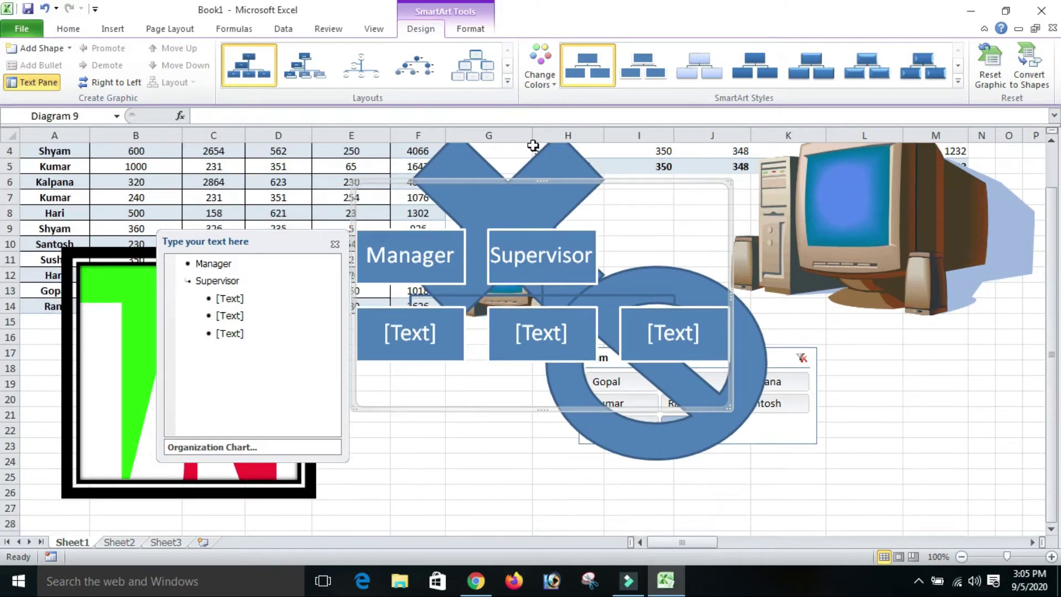
left_click_drag(551, 182, 500, 382)
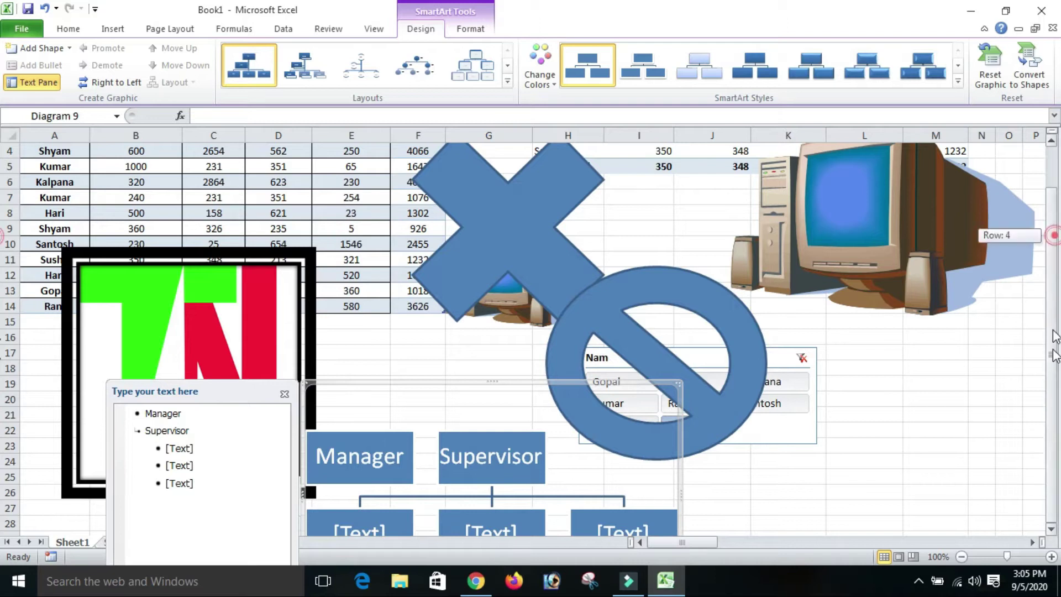
scroll(1051, 533, "down", 3)
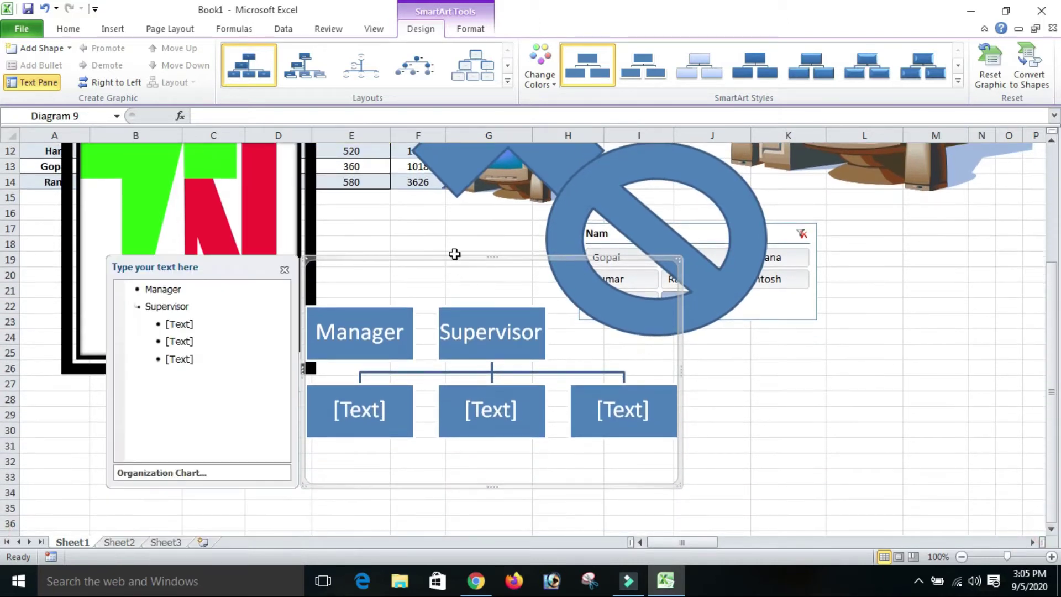
left_click(454, 253)
left_click(429, 253)
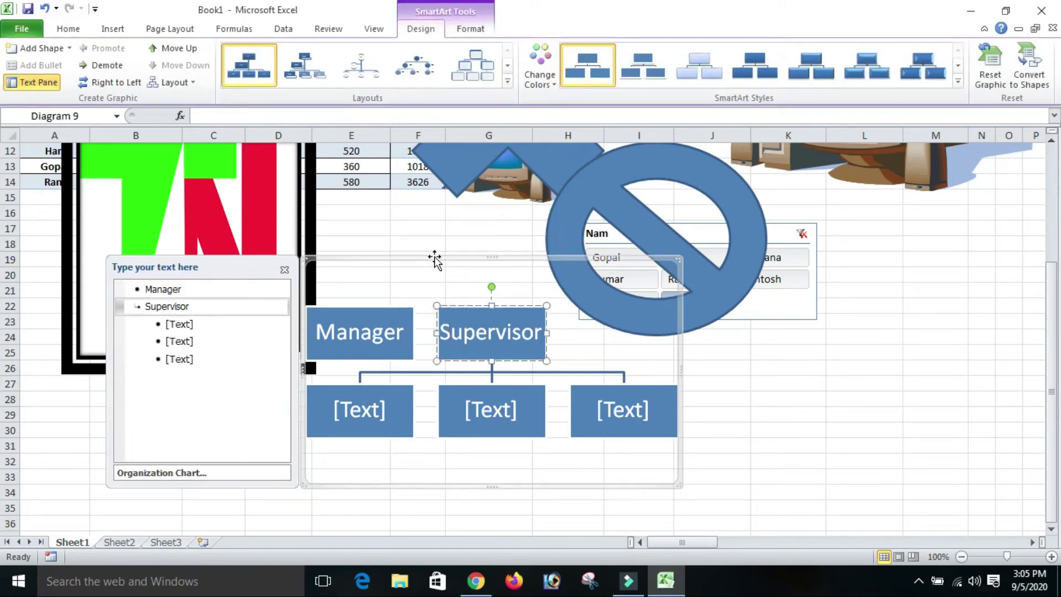
left_click_drag(434, 260, 511, 345)
left_click(858, 442)
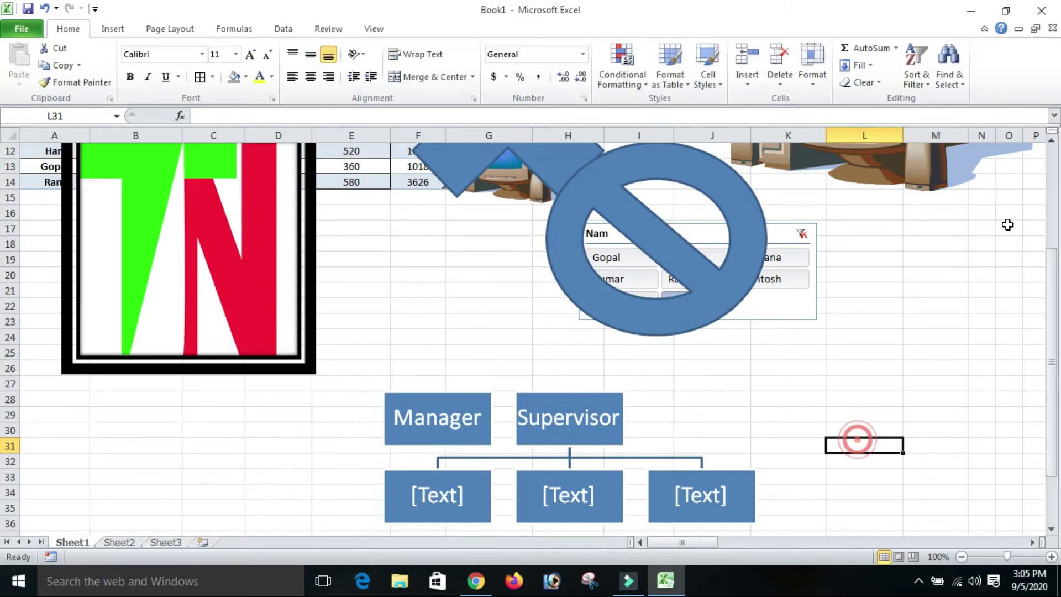
left_click_drag(1053, 292, 1052, 337)
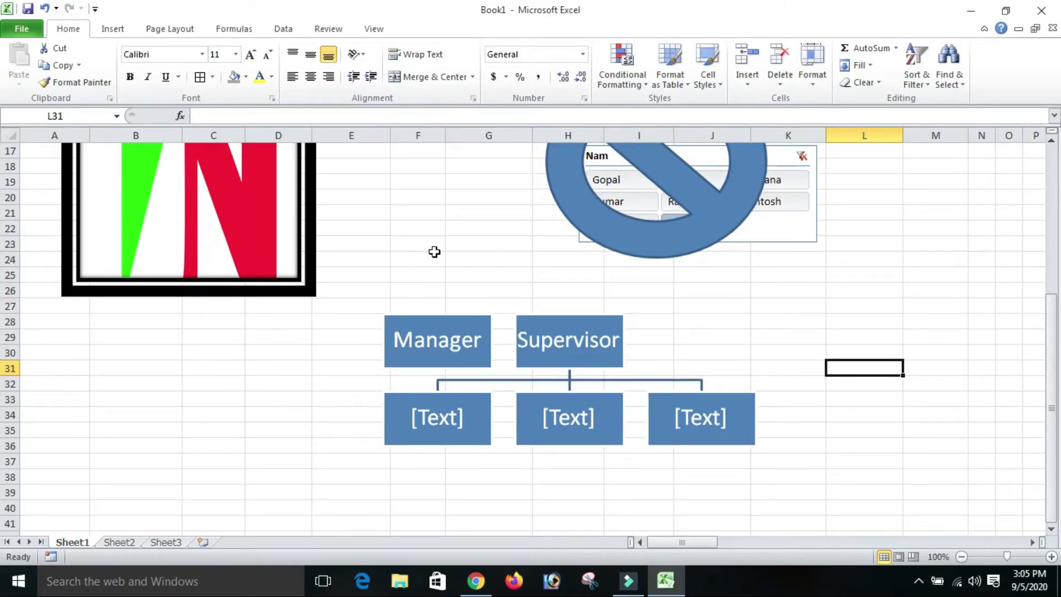
left_click(113, 29)
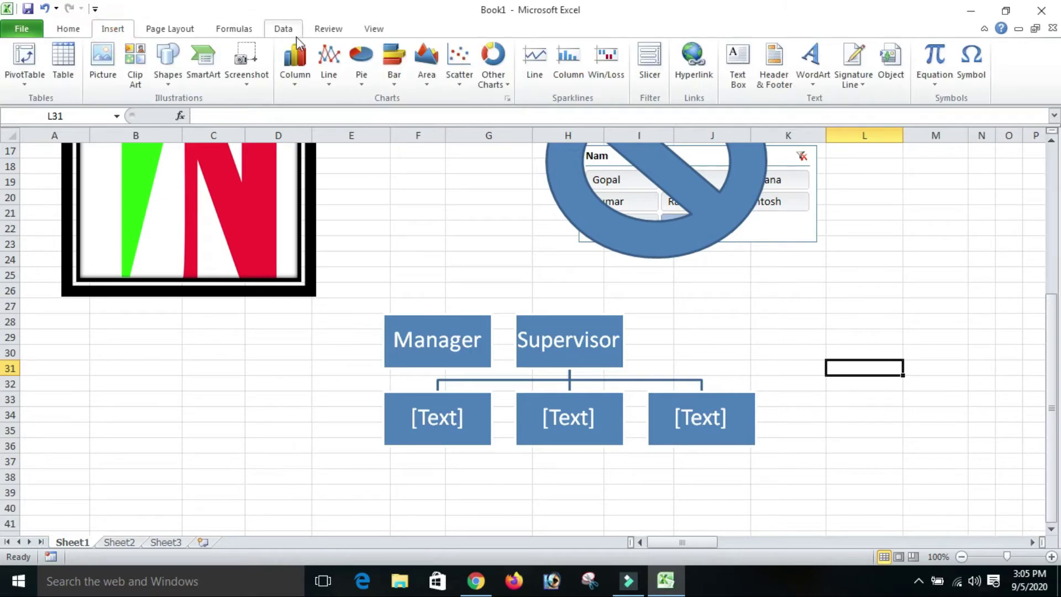
left_click(202, 83)
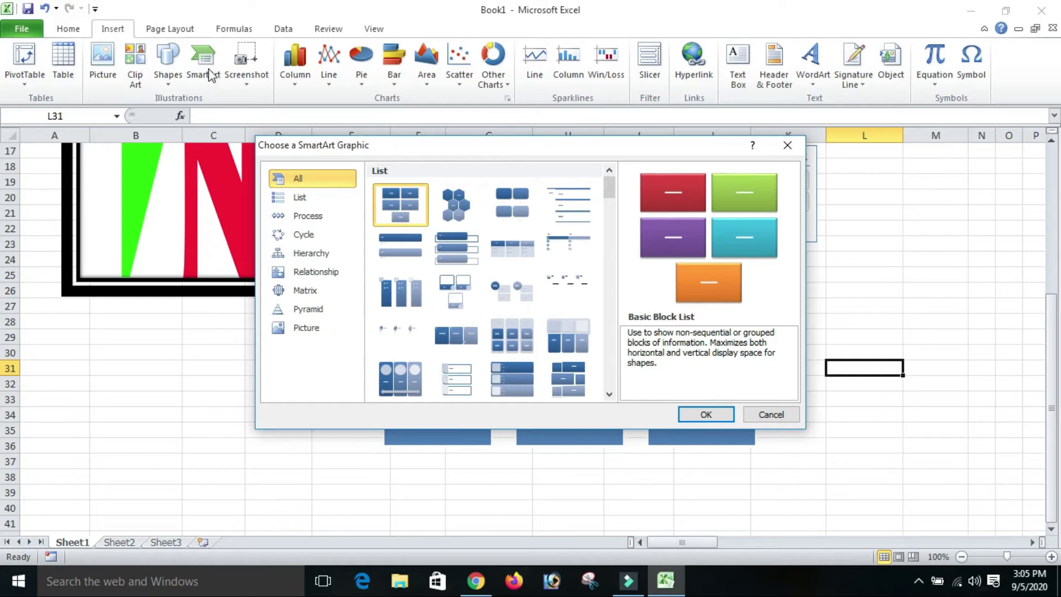
left_click(779, 414)
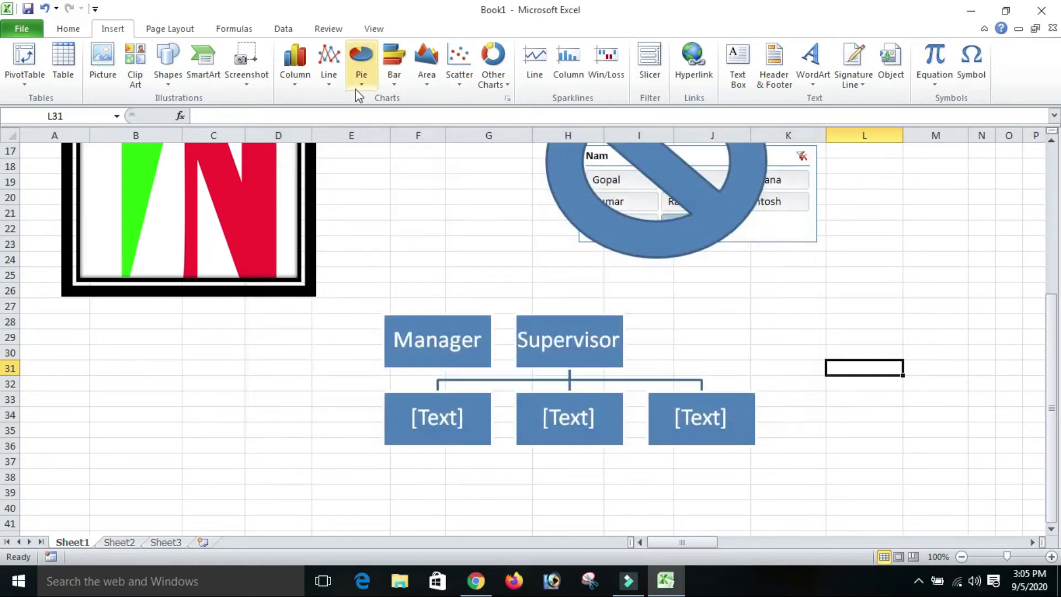
Insert a screen clipping of the desktop wallpaper, covering the area beside the desktop icons and above the taskbar.
left_click(258, 61)
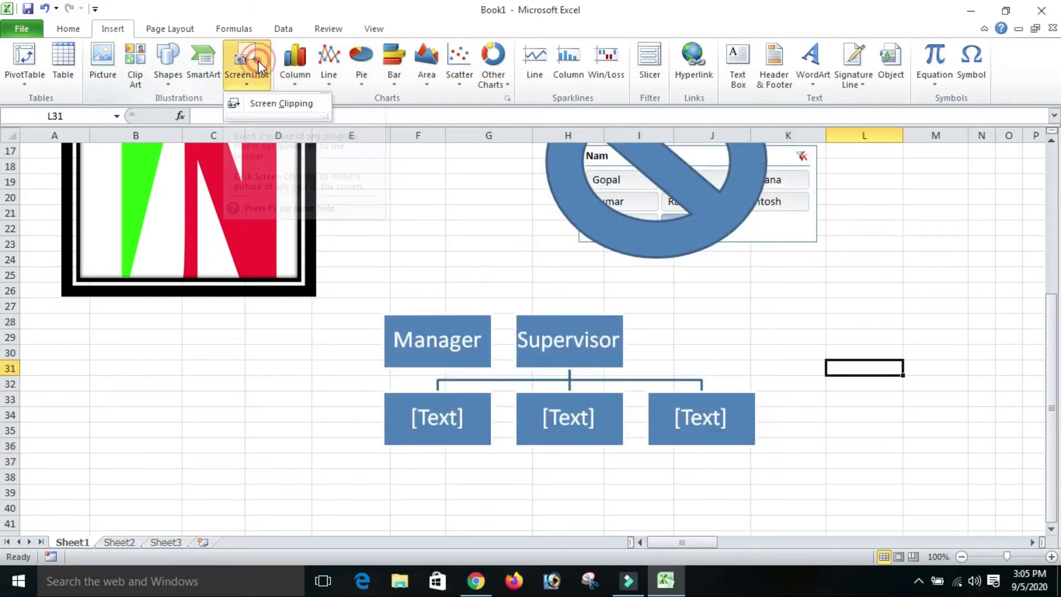
left_click(270, 103)
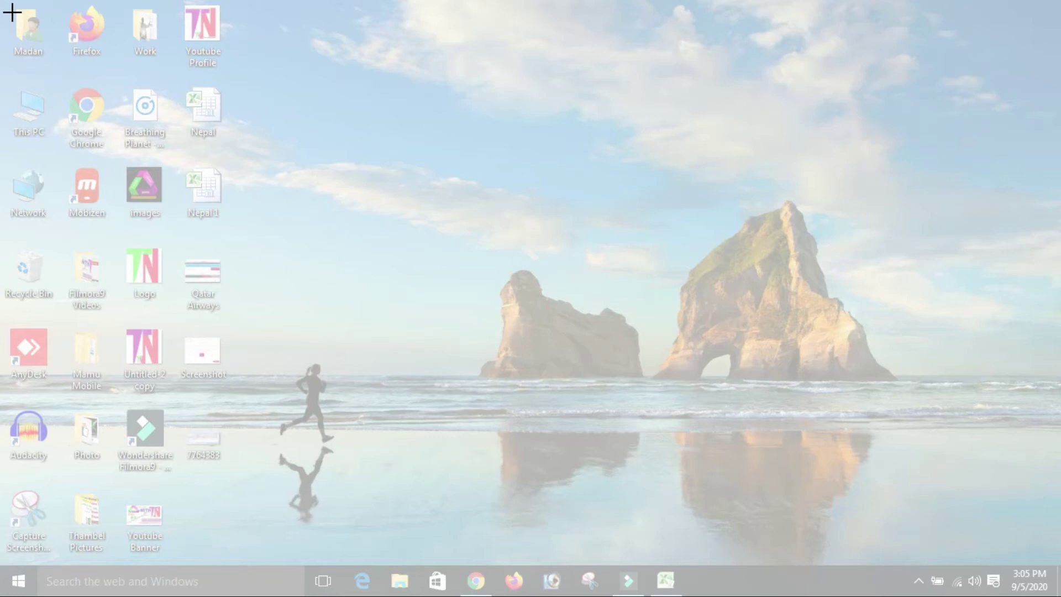
left_click_drag(333, 18, 938, 535)
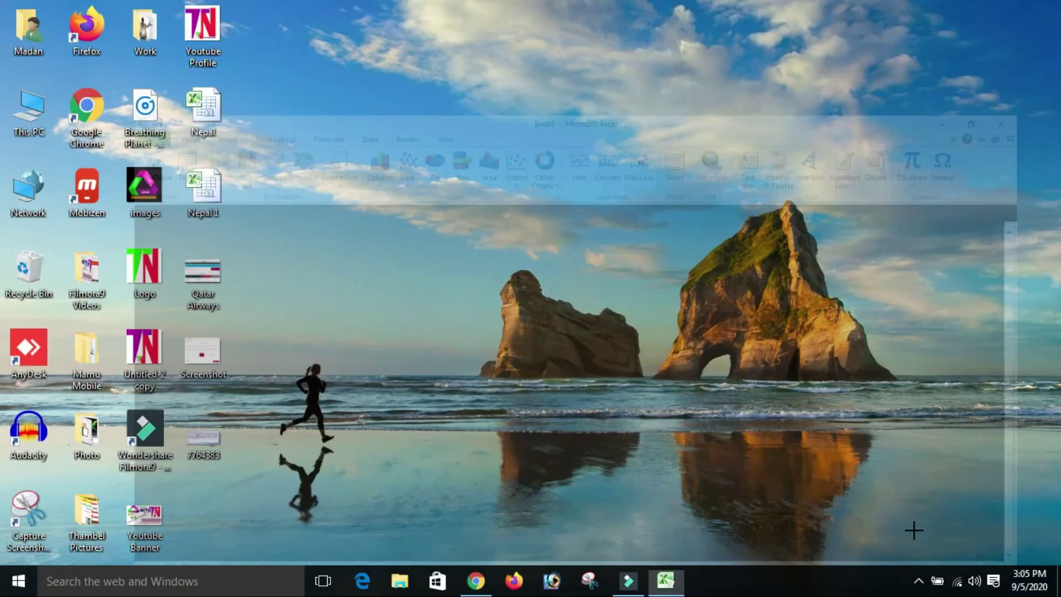
Shrink the wallpaper picture to about 2.91" high by 3.42" wide and place it beside the organization chart, around rows 27 to 40.
left_click_drag(978, 462, 648, 176)
left_click_drag(765, 357, 769, 359)
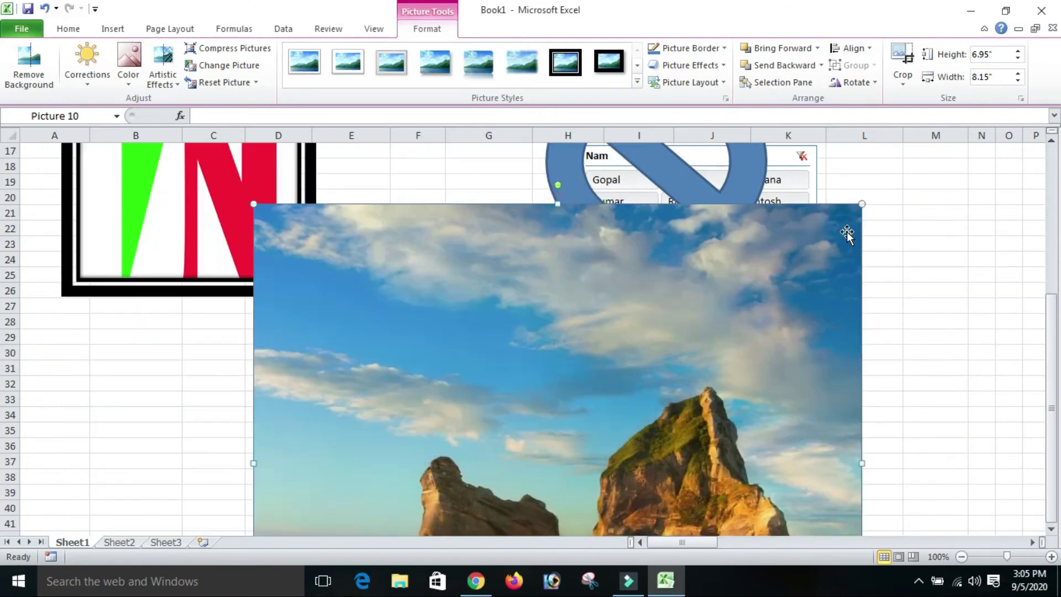
left_click_drag(861, 205, 586, 439)
left_click_drag(434, 476, 733, 182)
left_click_drag(884, 146, 808, 210)
left_click_drag(713, 274, 904, 357)
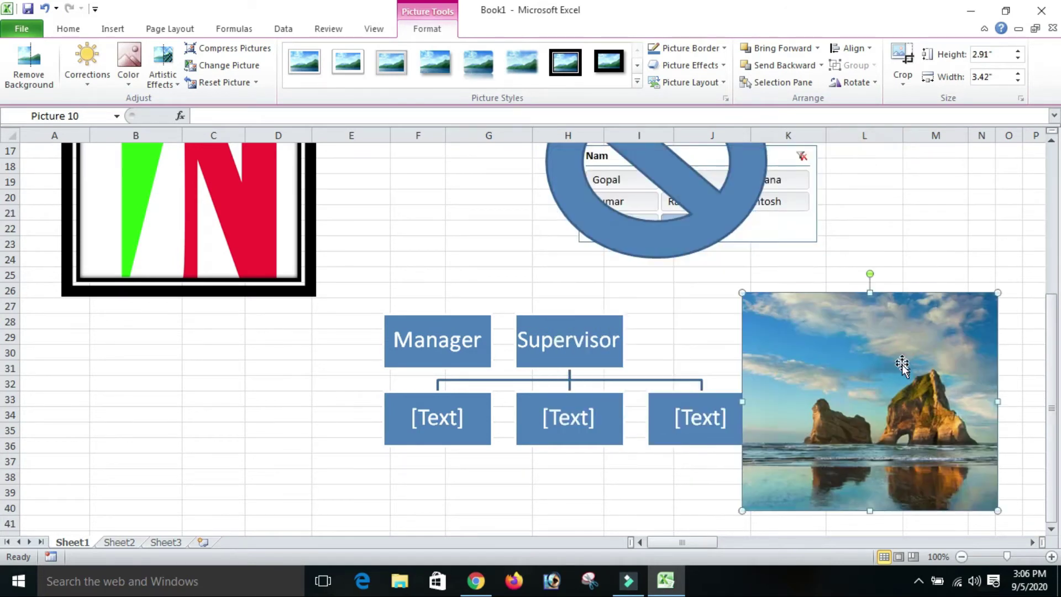
Delete the logo picture, the cross and no-symbol shapes, and both computer clip arts from the sheet.
left_click(114, 29)
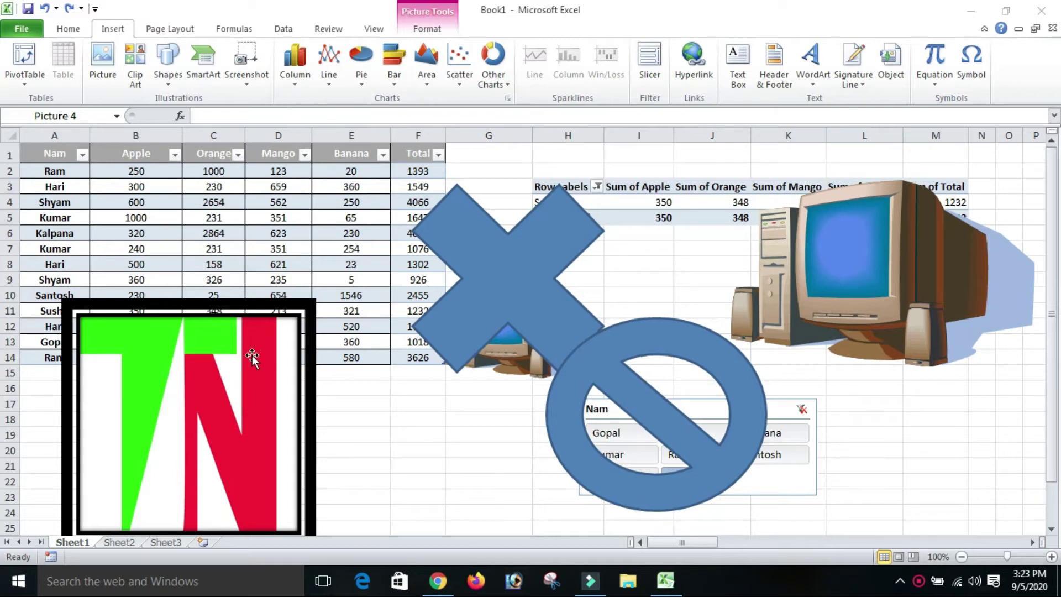
key("Delete")
left_click(497, 284)
key("Delete")
left_click(695, 347)
key("Delete")
left_click(866, 296)
key("Delete")
left_click(527, 337)
key("Delete")
left_click(418, 233)
Delete the Nam slicer below the pivot table.
left_click(136, 186)
left_click_drag(38, 159, 417, 367)
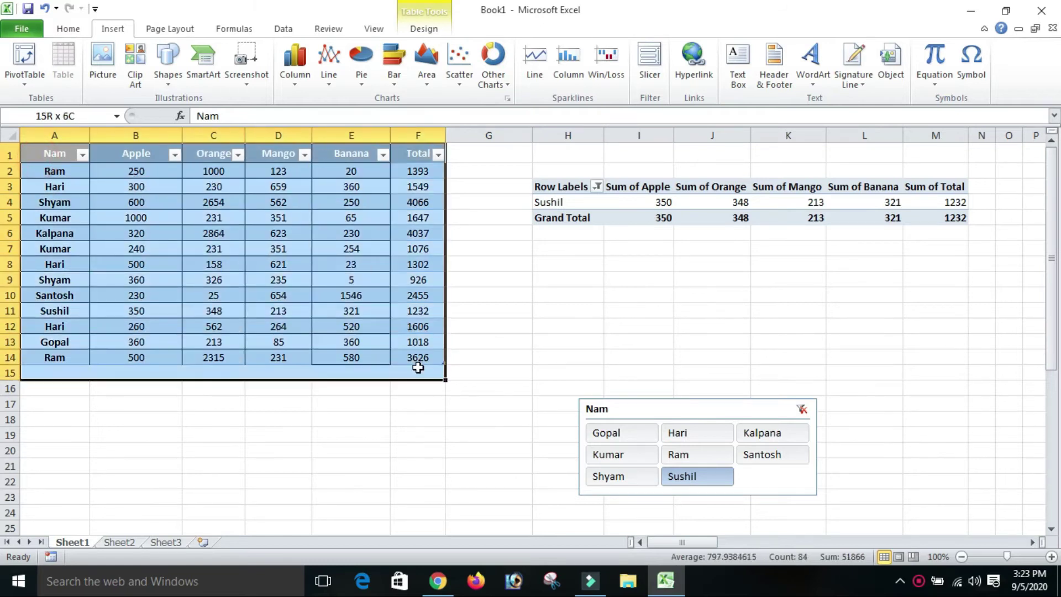
left_click(415, 356)
left_click(749, 408)
key("Delete")
left_click(558, 309)
Insert a 2-D clustered column chart from the fruit table in A1:F14.
left_click_drag(60, 156, 428, 355)
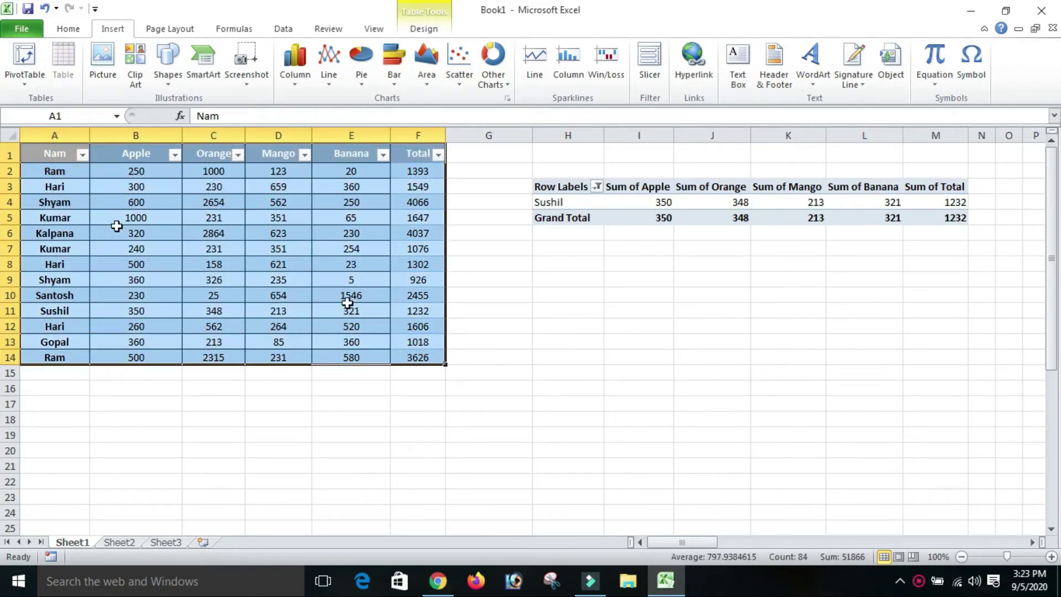
left_click(296, 83)
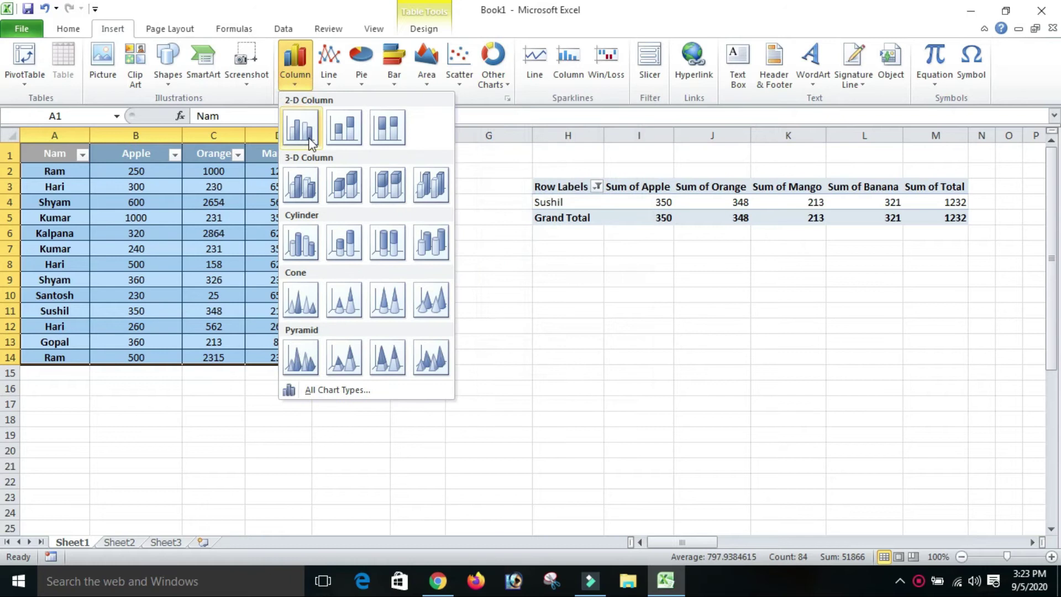
left_click(302, 129)
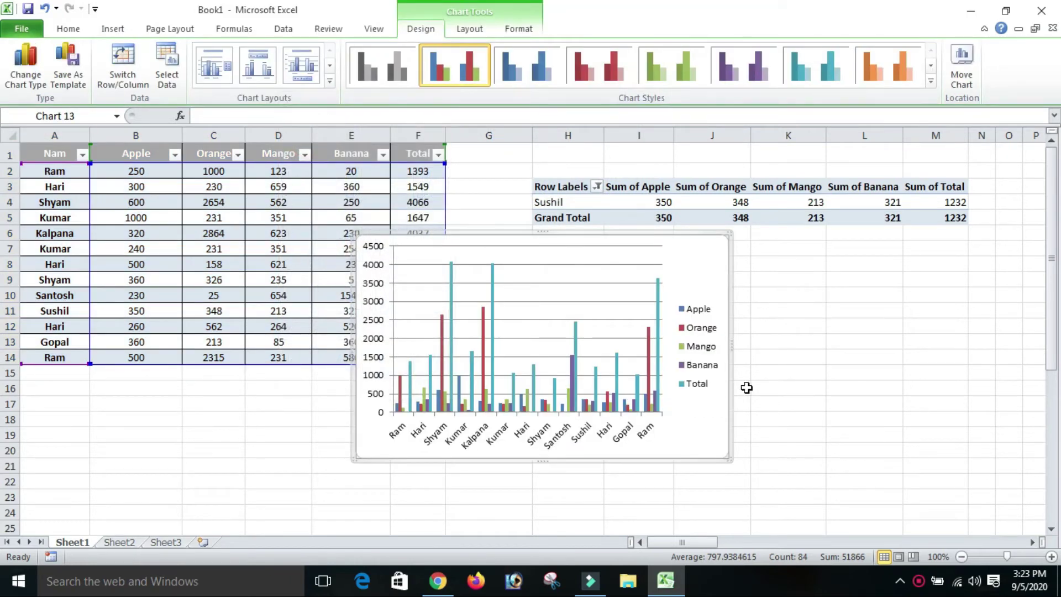
Widen the column chart to about 11.55" and place it across columns A to N, starting around row 11.
left_click_drag(730, 347, 993, 367)
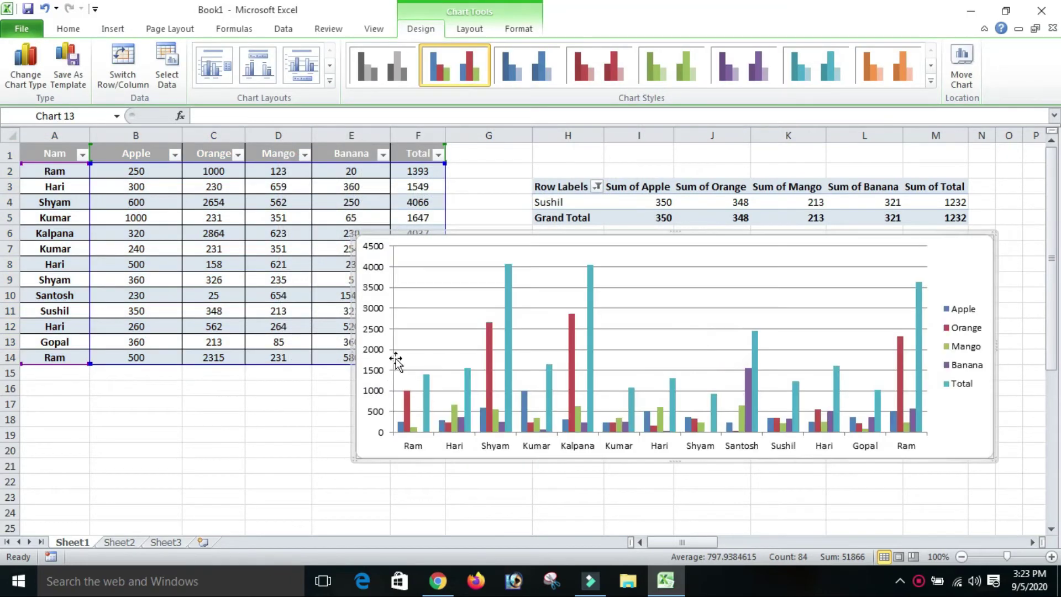
left_click_drag(353, 342, 20, 326)
left_click_drag(608, 236, 630, 309)
Fill the Total series columns with the standard red color.
left_click(934, 377)
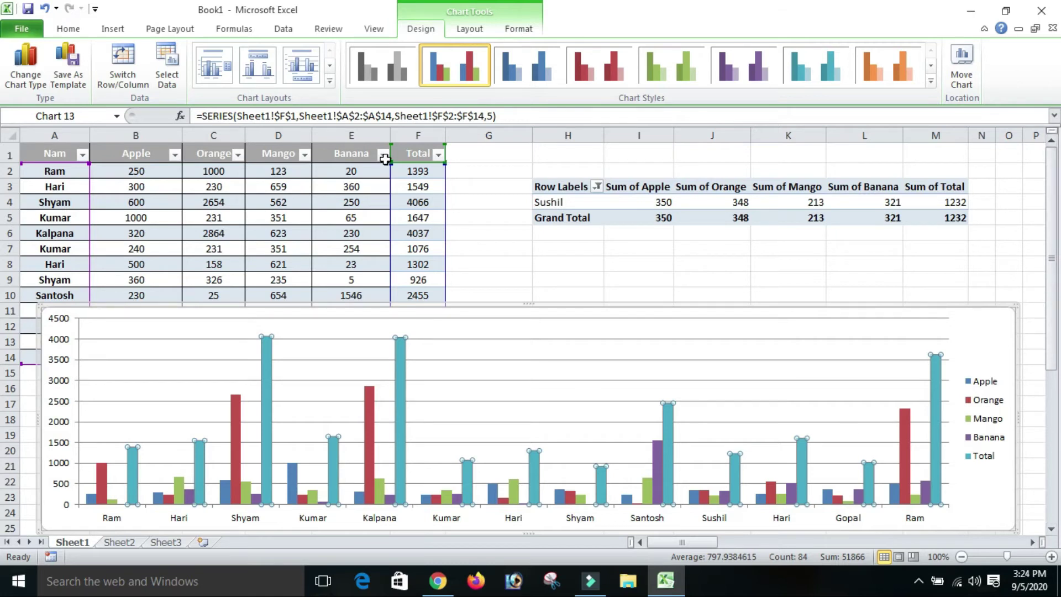
left_click(527, 34)
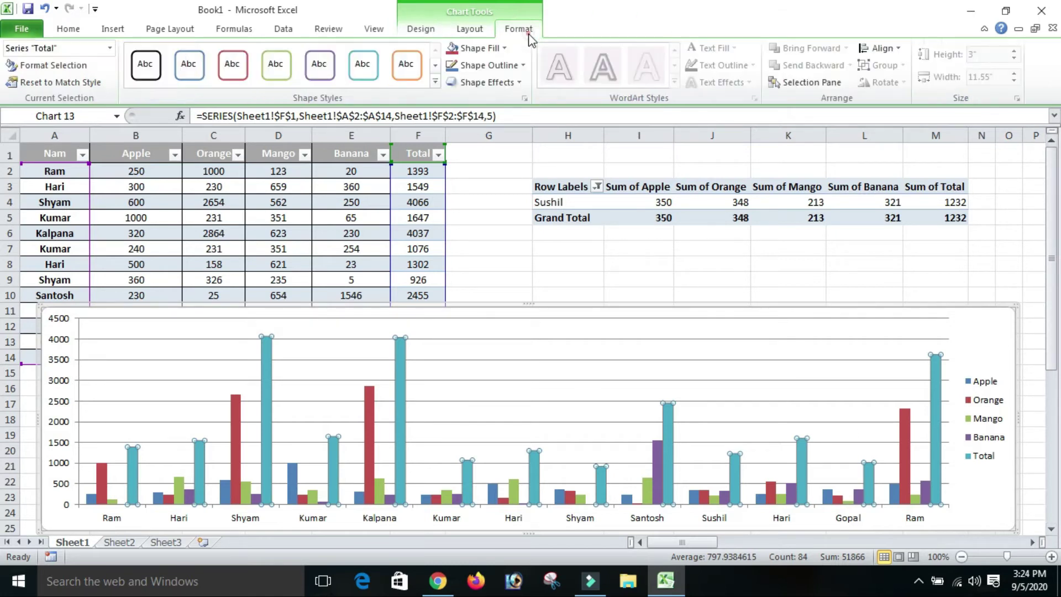
left_click(503, 48)
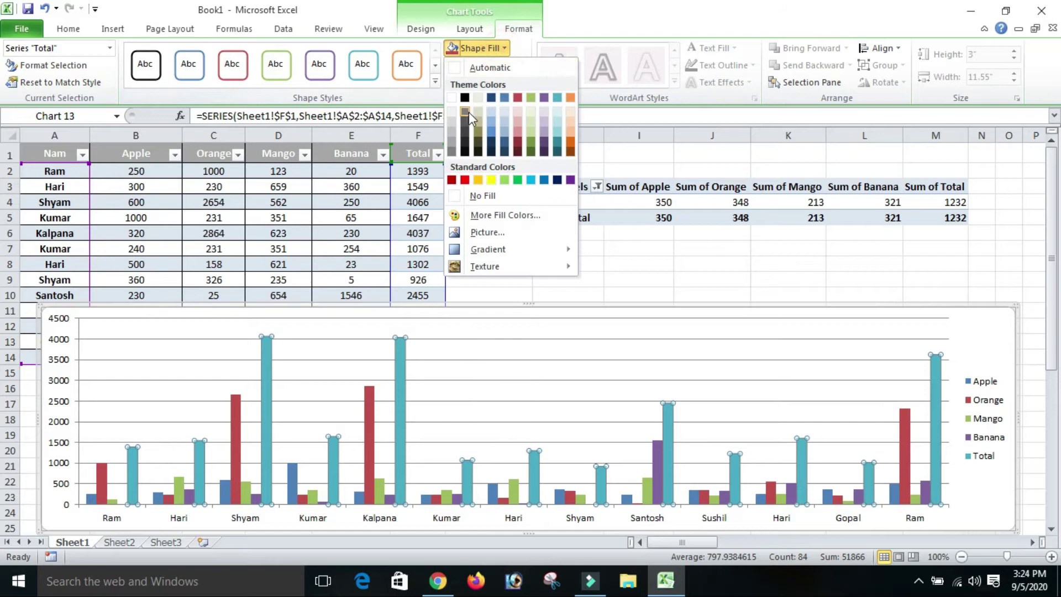
left_click(464, 180)
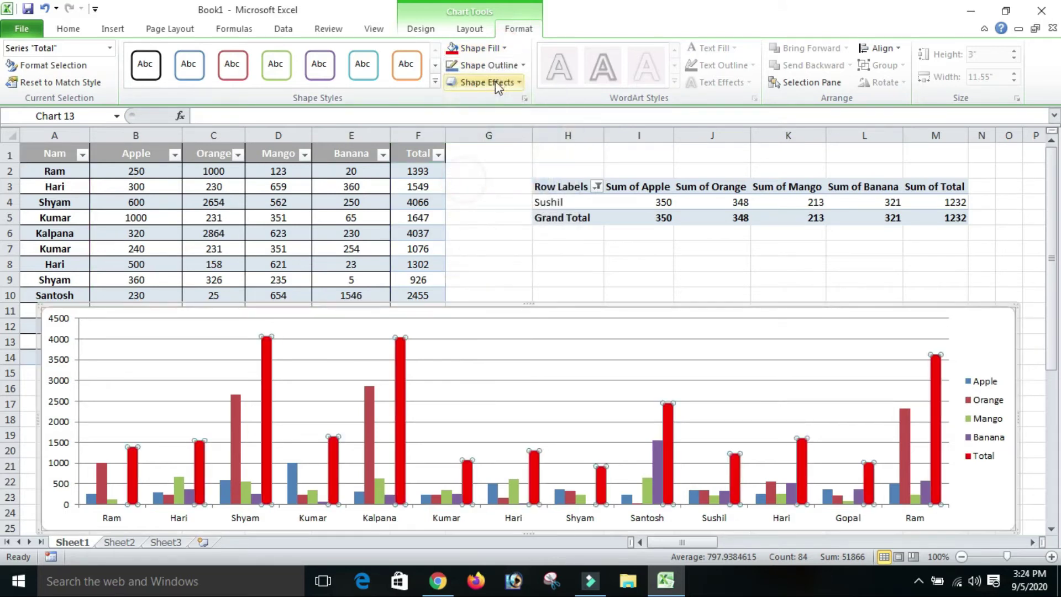
Set the Total series to No Outline and look through the shape effects, including the 3-D Rotation presets.
left_click(524, 66)
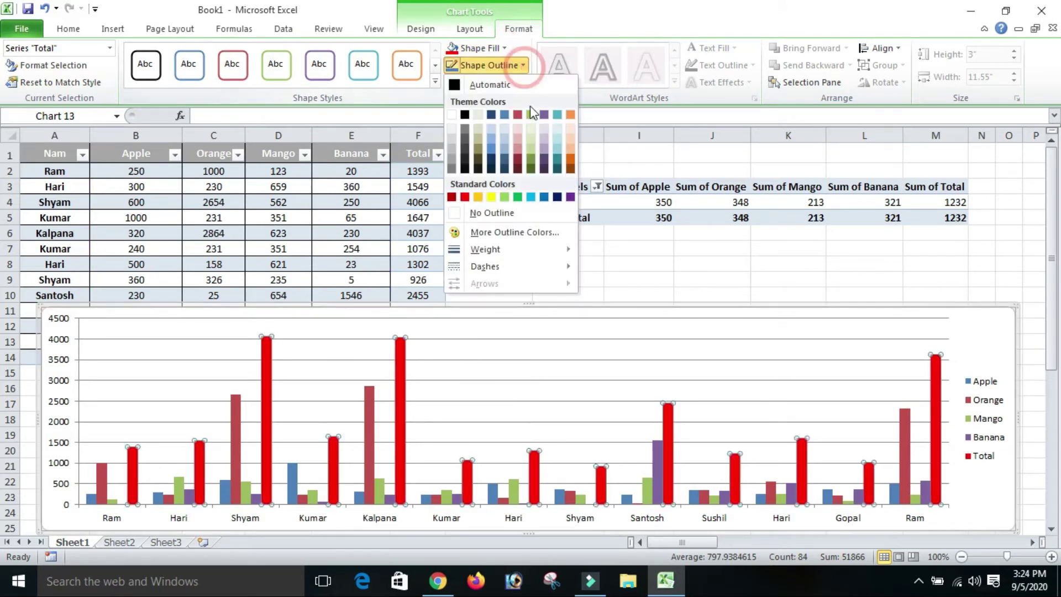
left_click(505, 218)
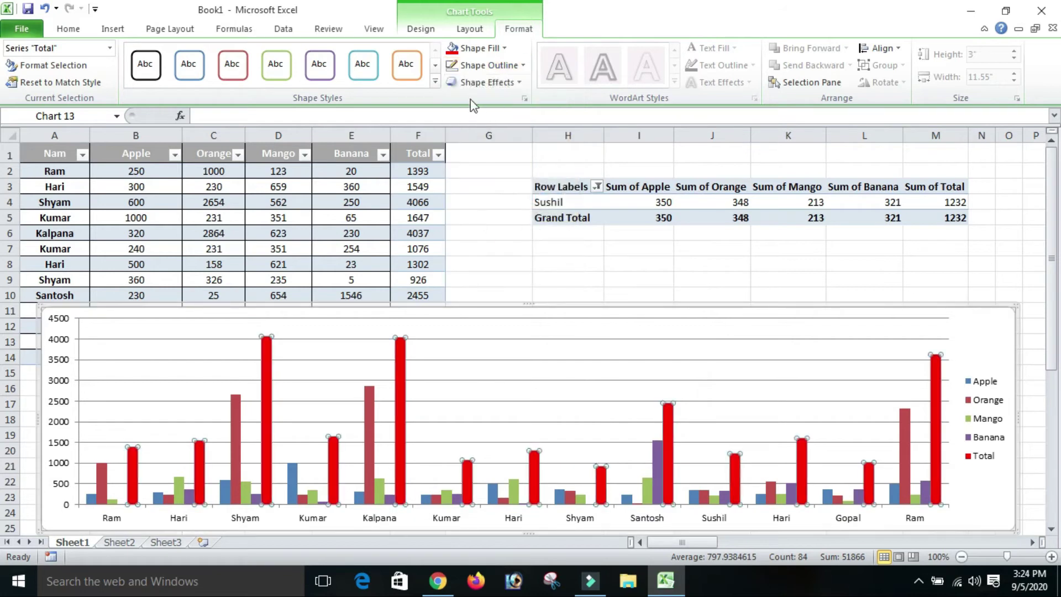
left_click(520, 83)
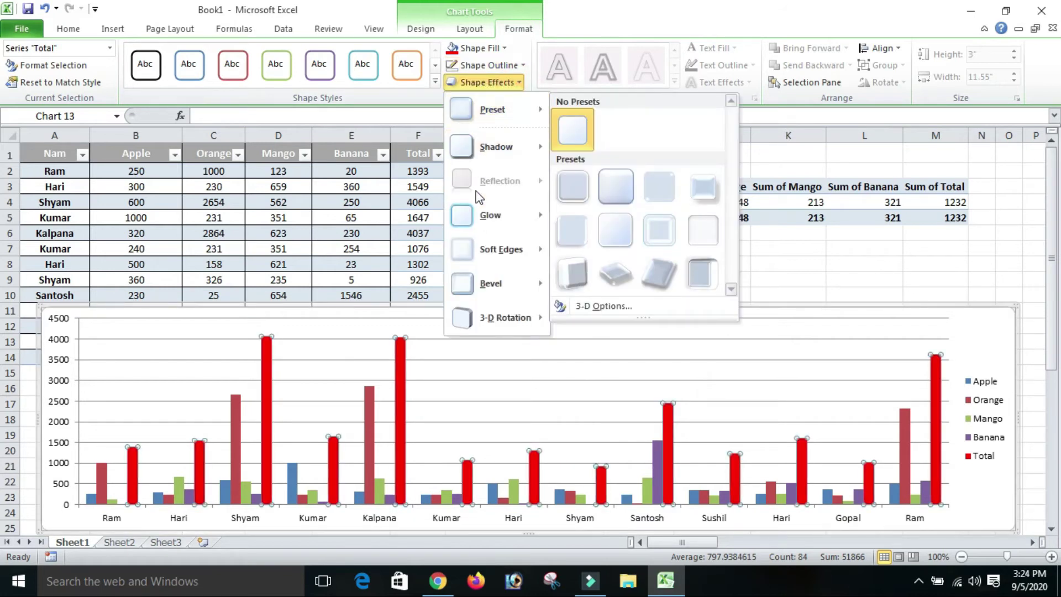
mouse_move(493, 304)
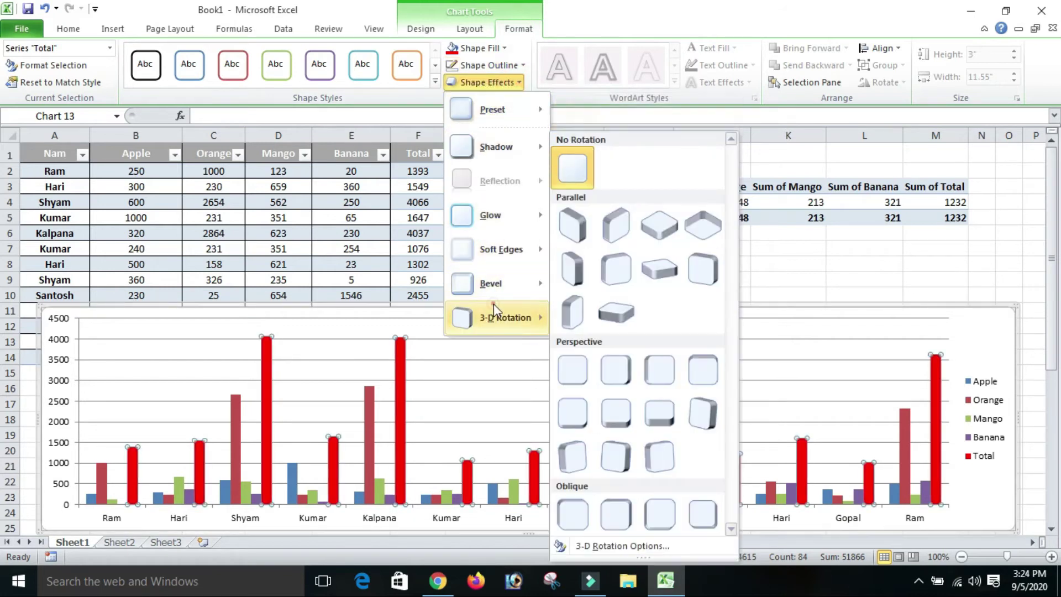
left_click(570, 327)
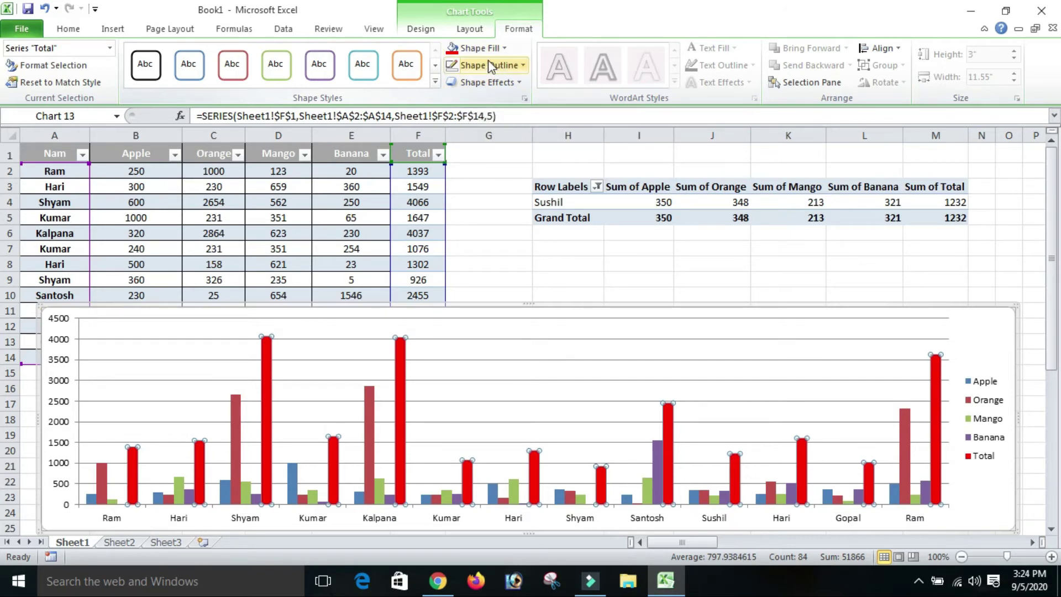
Add a centered overlay title to the column chart and select its placeholder text.
left_click(470, 29)
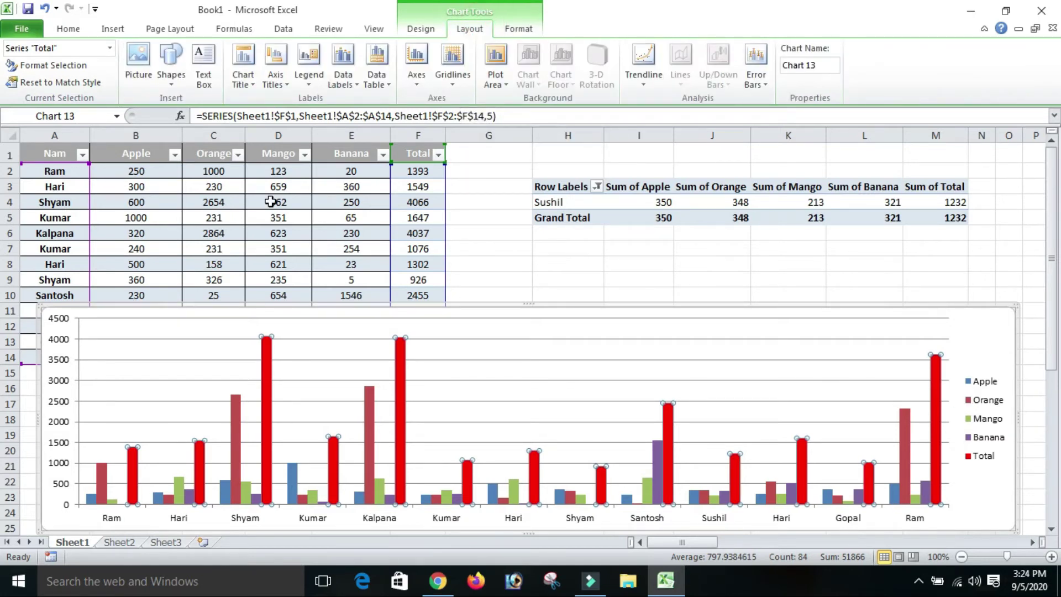
left_click(247, 81)
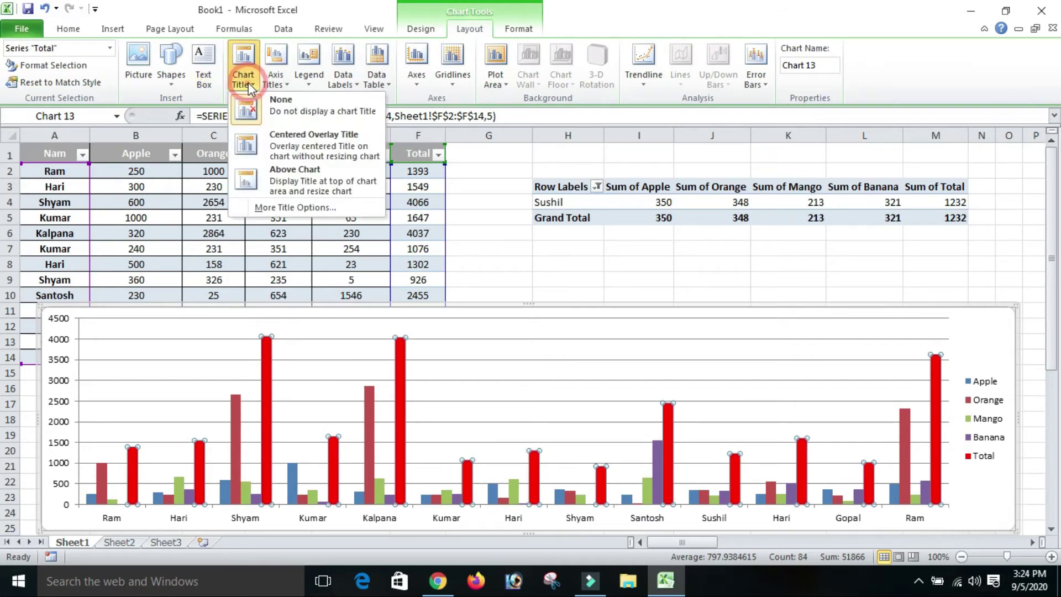
left_click(298, 144)
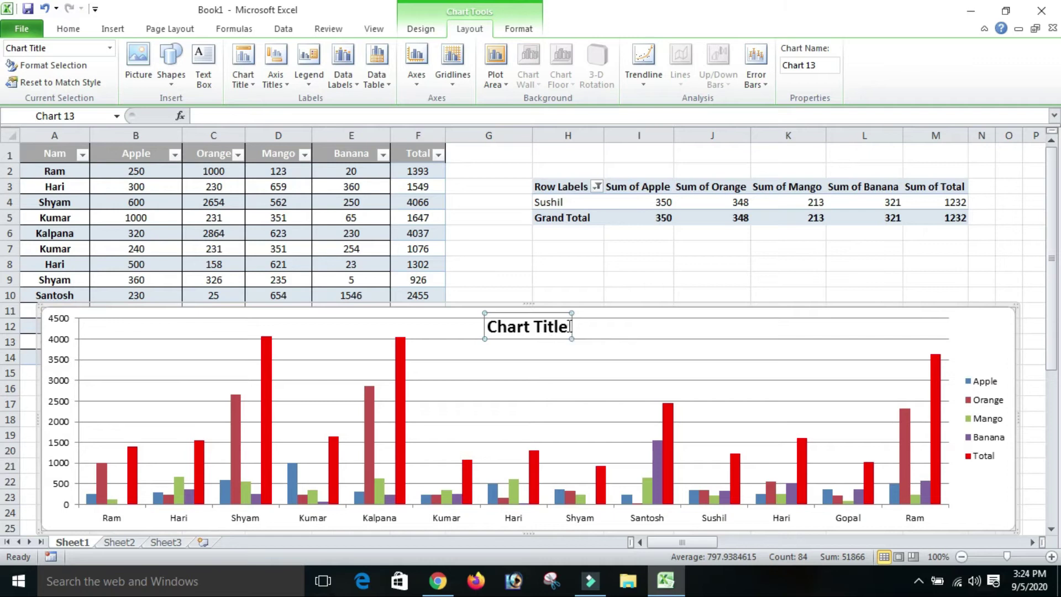
left_click_drag(569, 330, 455, 327)
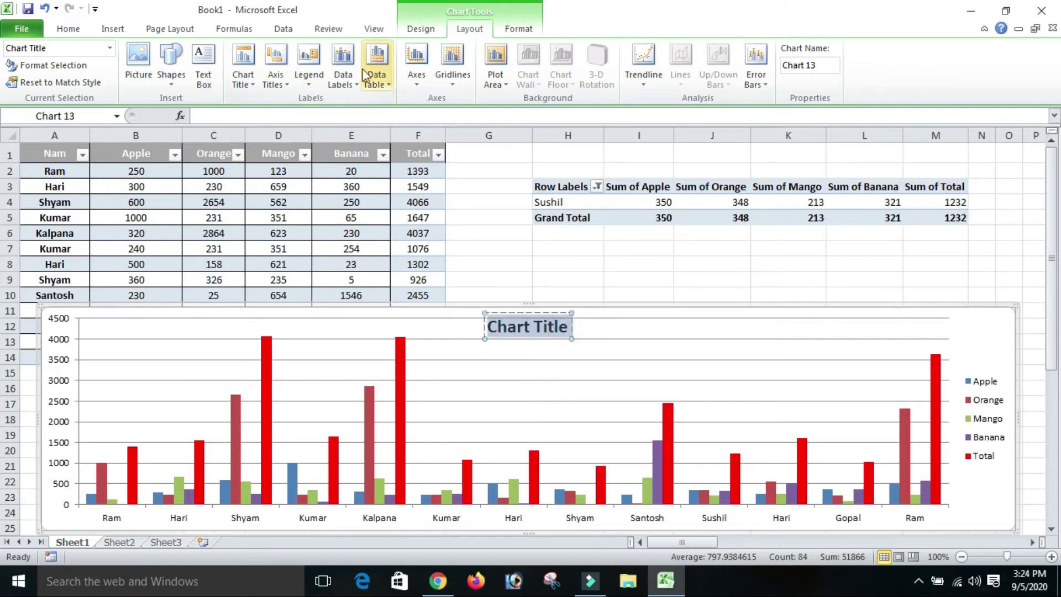
Check the horizontal axis title options, then show the chart legend at the top.
left_click(281, 91)
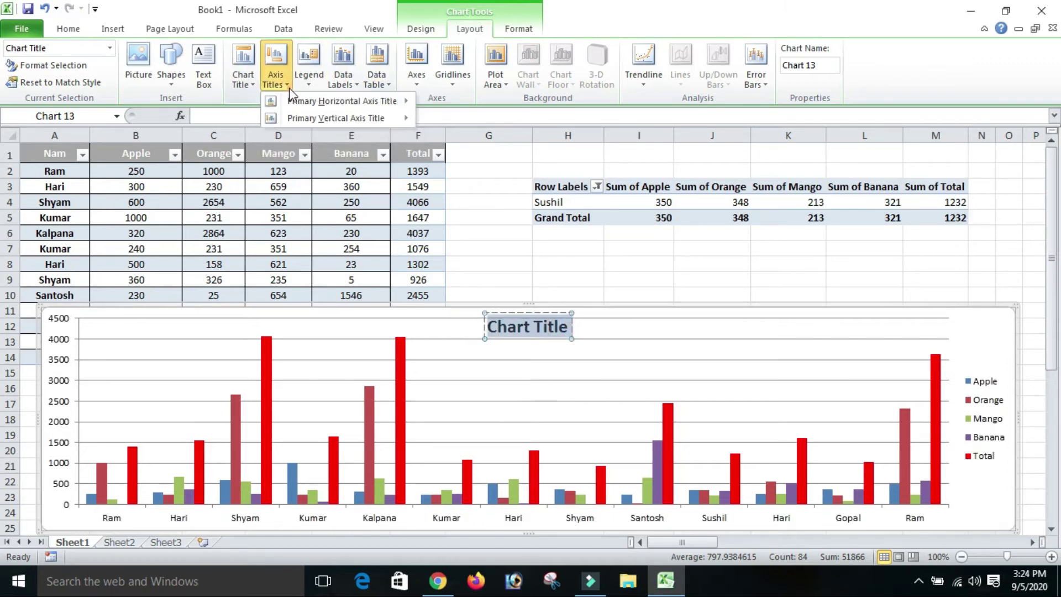
mouse_move(297, 106)
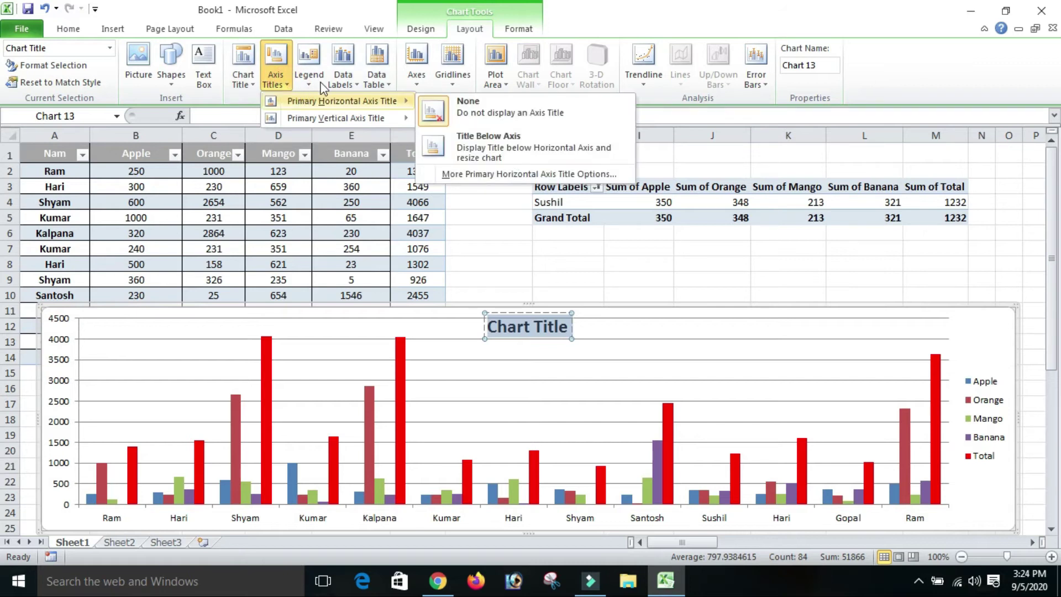
left_click(313, 81)
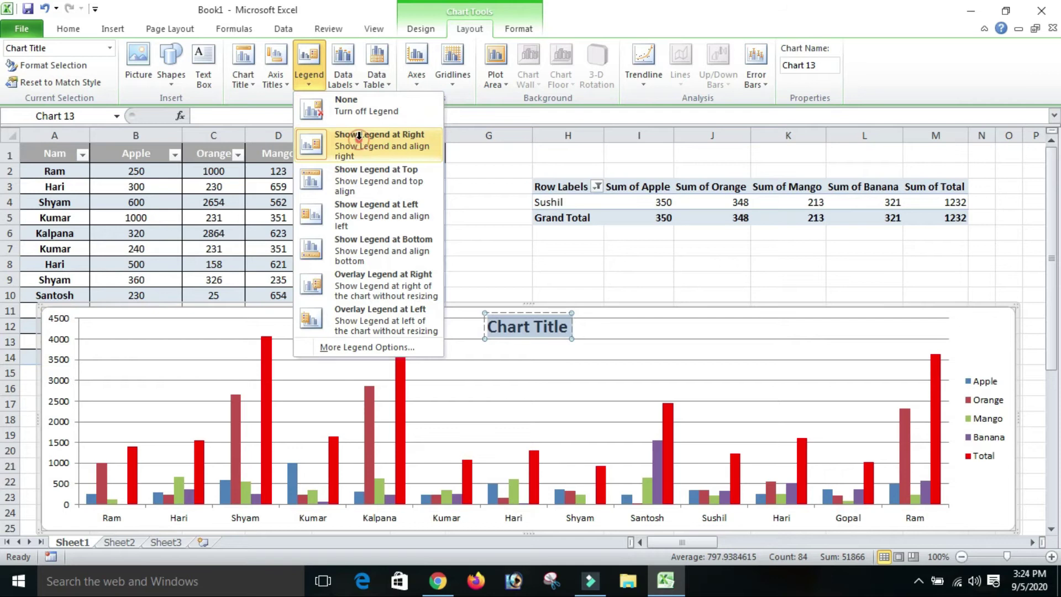
left_click(359, 140)
scroll(1055, 255, "down", 3)
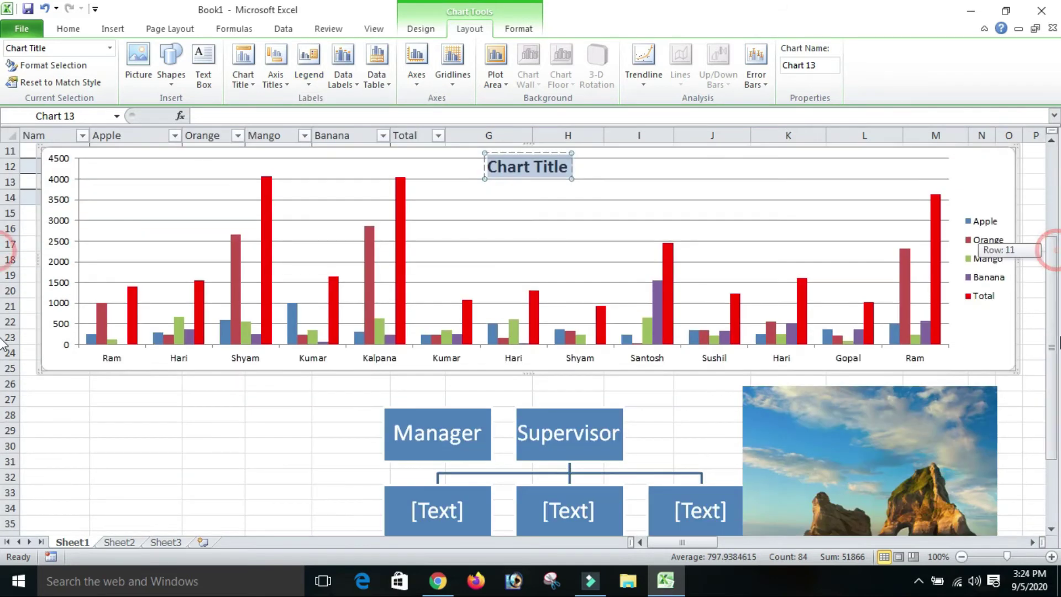
left_click(306, 83)
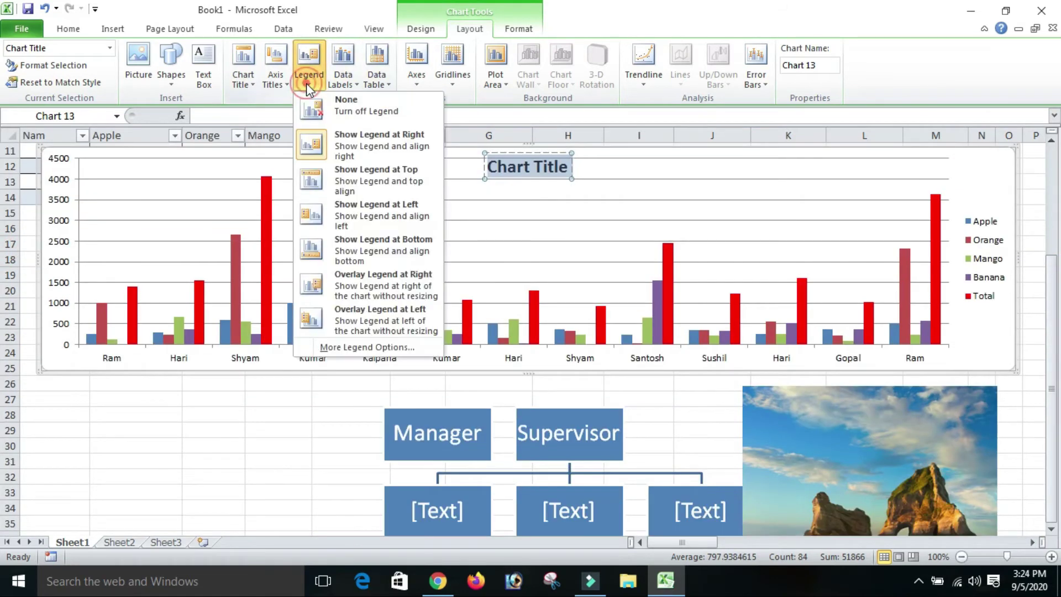
left_click(336, 182)
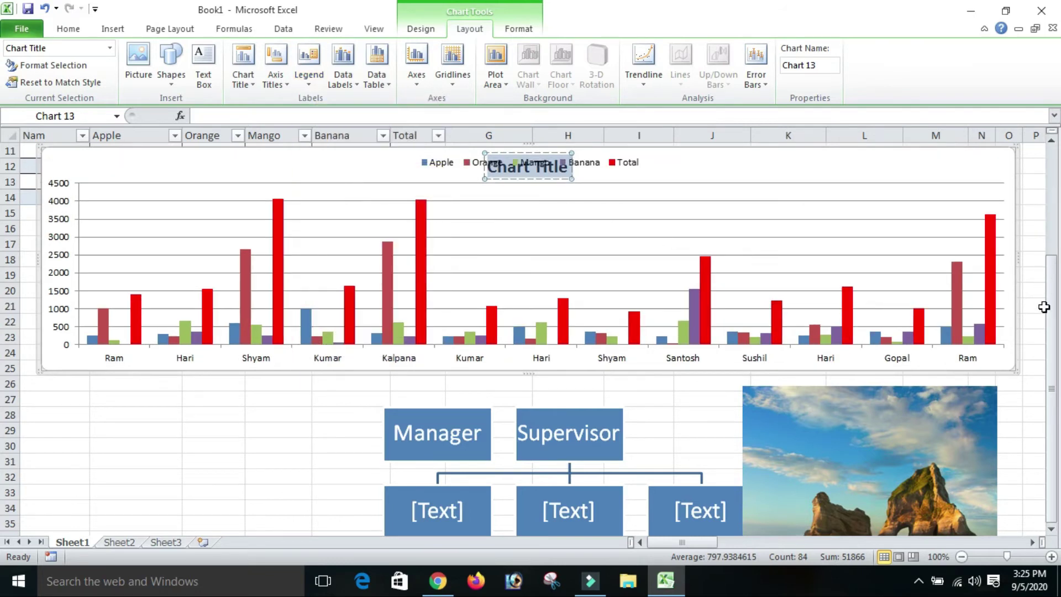
Move the legend off the chart title to the free space just to its right.
left_click(1044, 307)
left_click(303, 172)
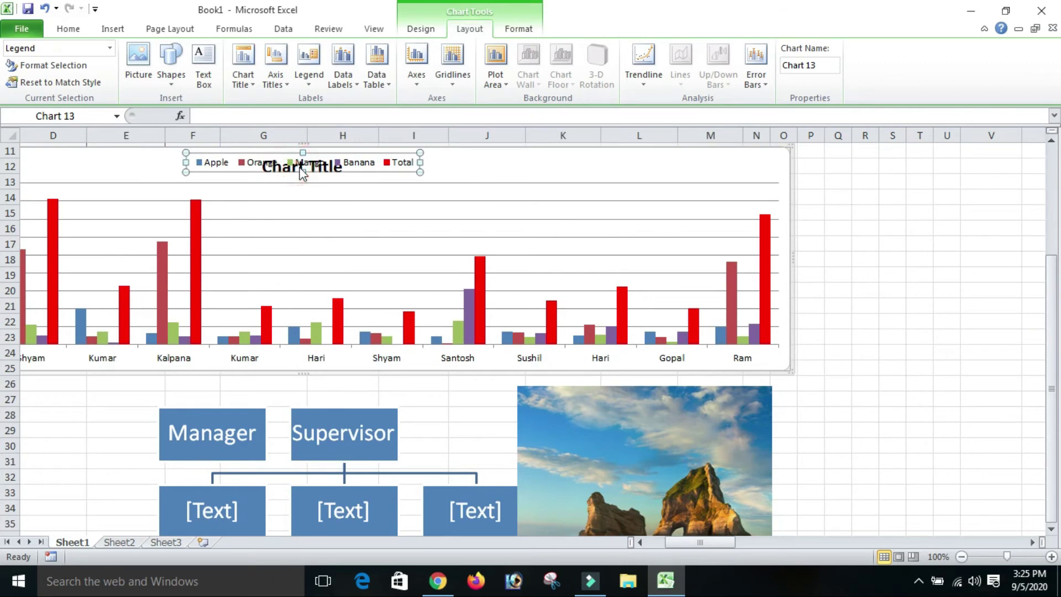
left_click_drag(398, 171, 615, 177)
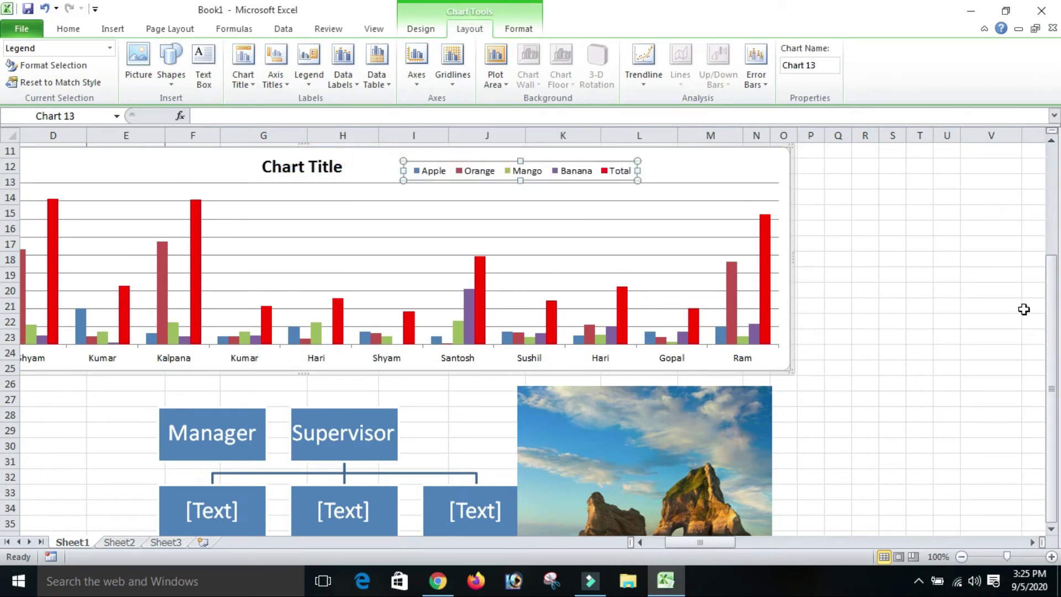
scroll(1044, 334, "up", 4)
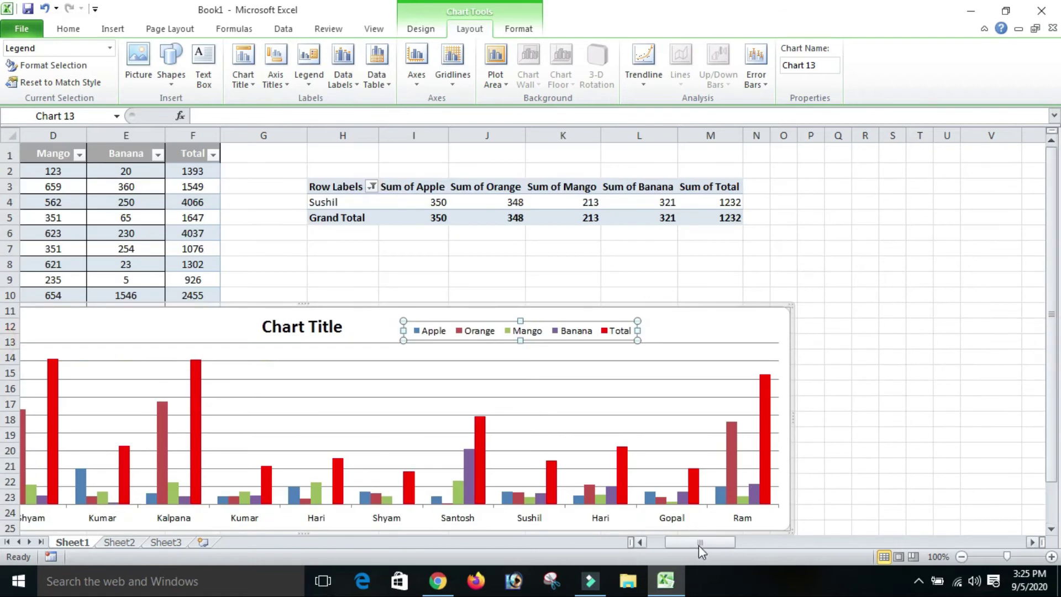
left_click_drag(699, 544, 683, 544)
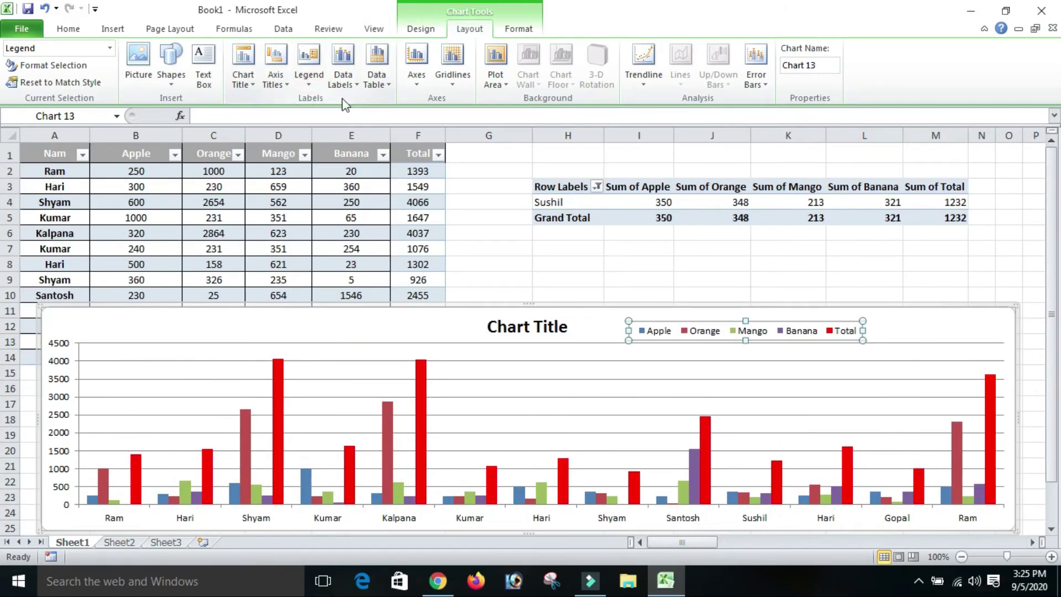
Show data labels on the chart's columns, trying the Center position and switching them to Inside End.
left_click(354, 83)
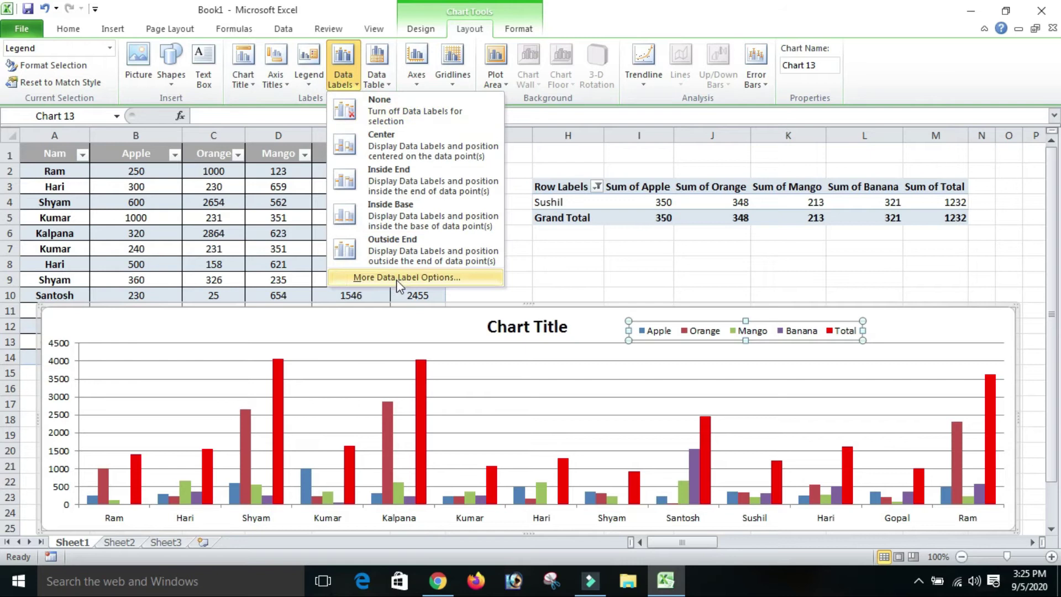
left_click(394, 143)
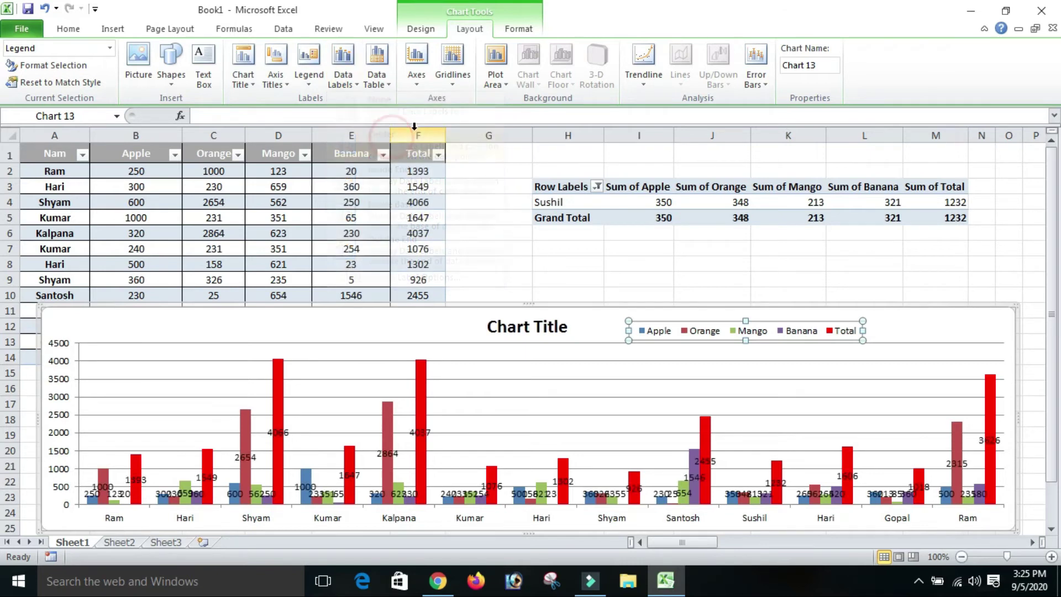
left_click(379, 80)
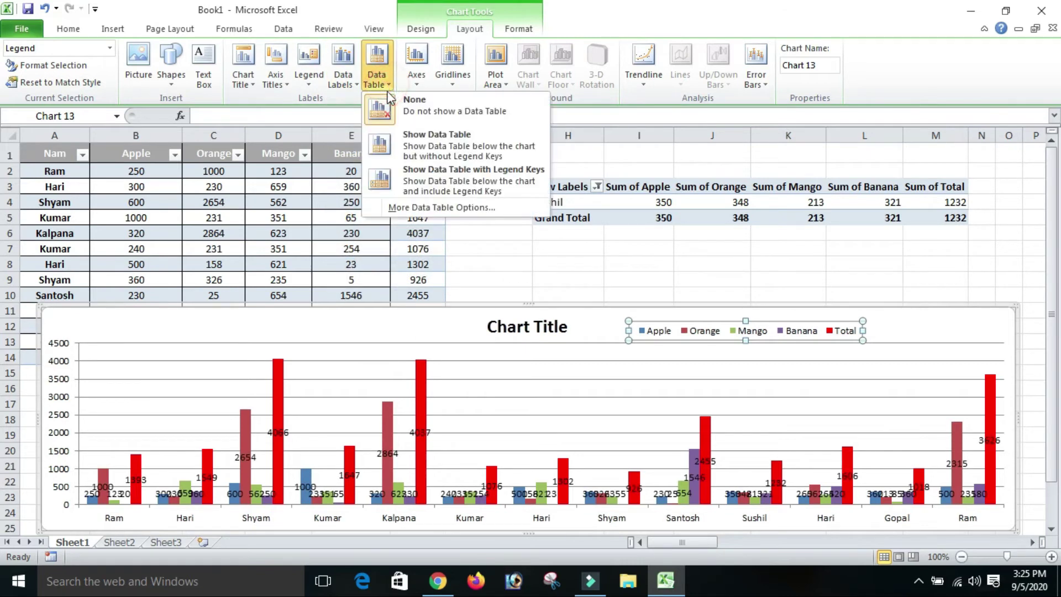
left_click(346, 81)
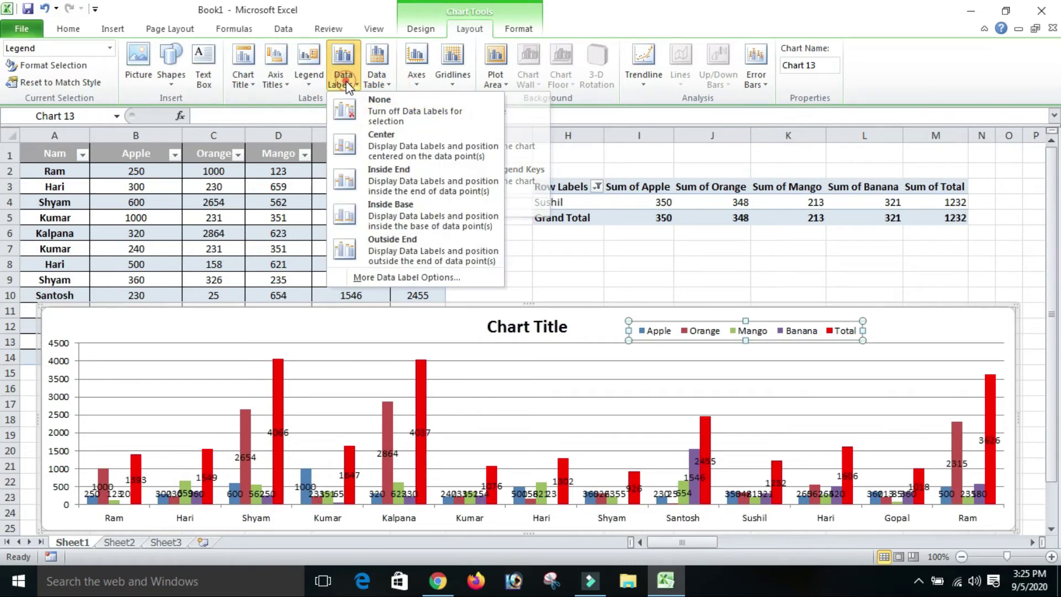
left_click(446, 193)
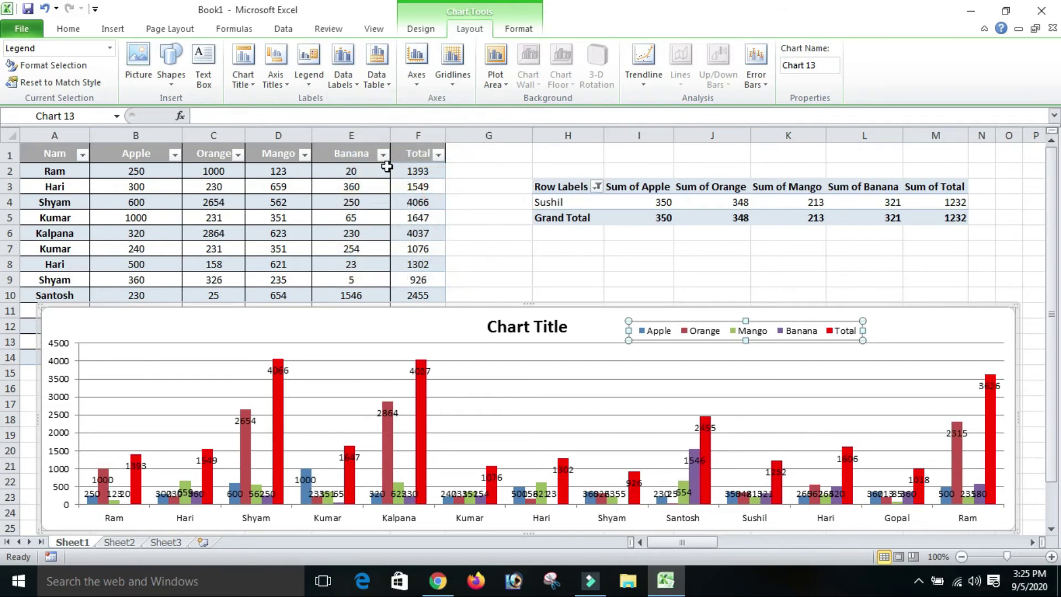
left_click(341, 83)
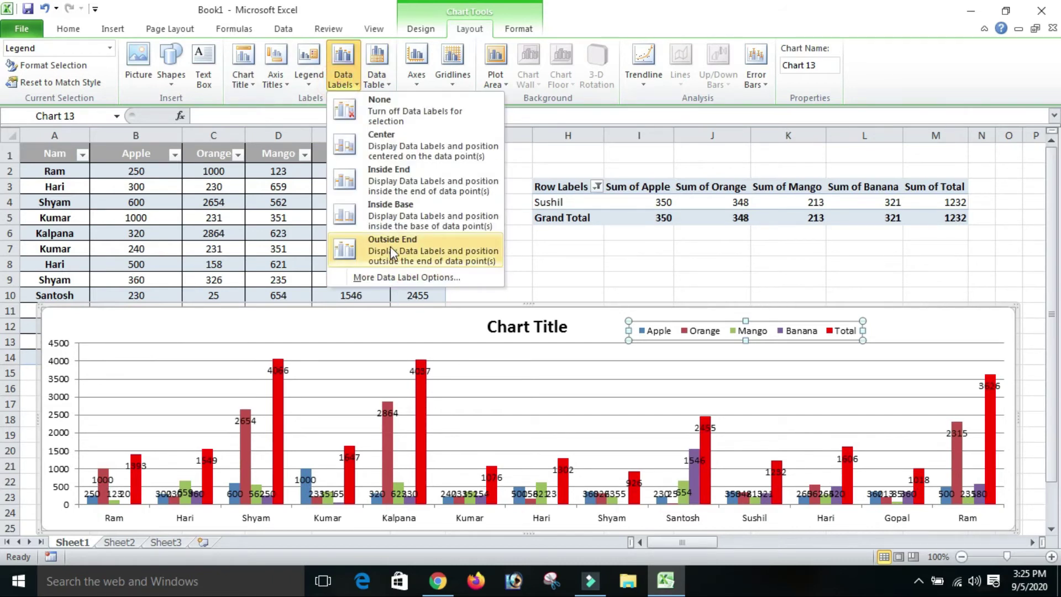
Show a data table without legend keys below the column chart and select the table.
left_click(382, 83)
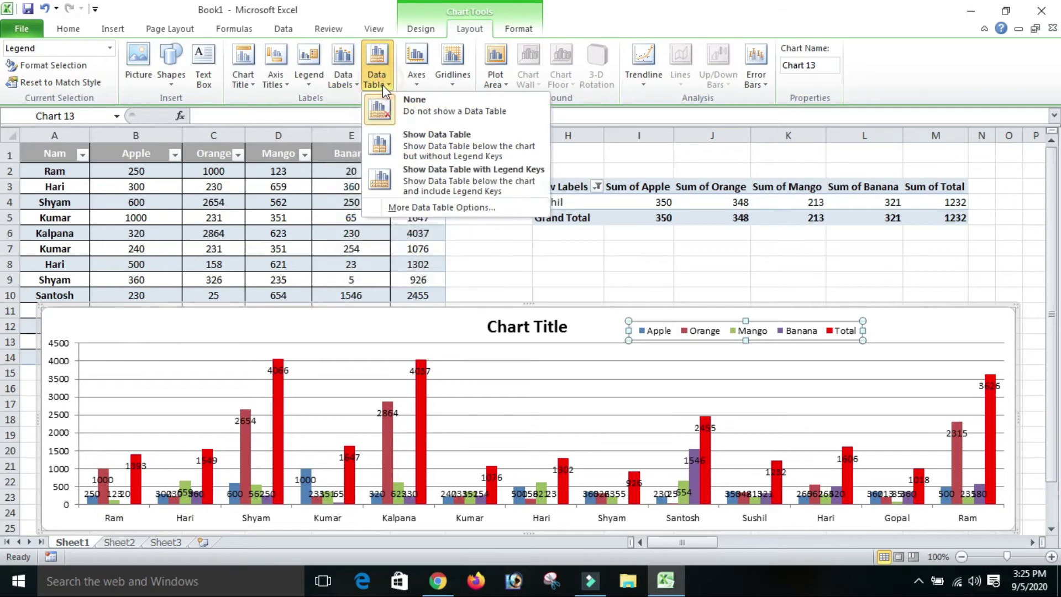
left_click(437, 157)
left_click(438, 154)
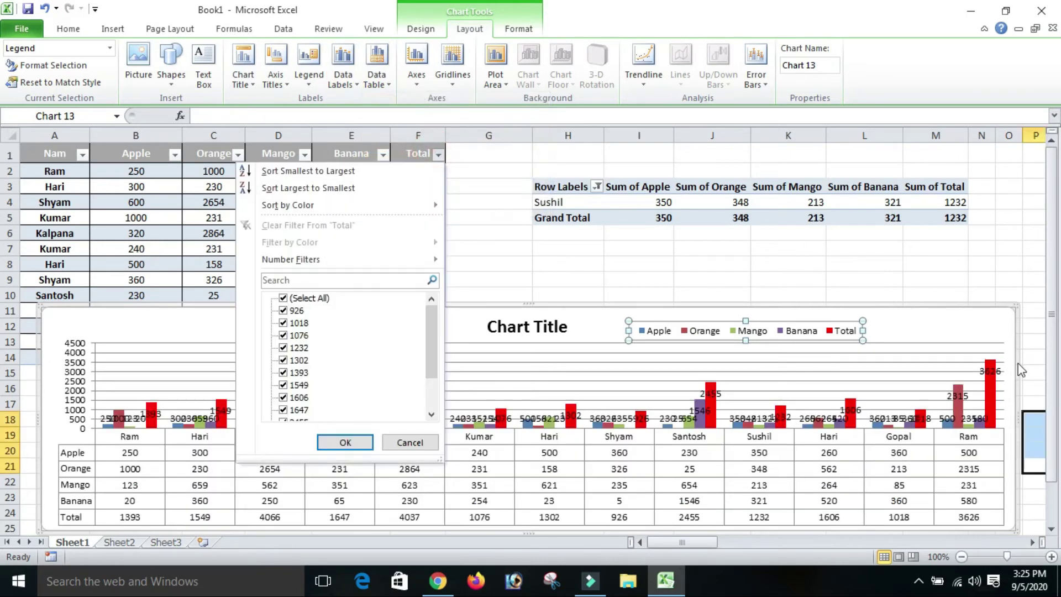
left_click(680, 438)
left_click(409, 460)
left_click(409, 453)
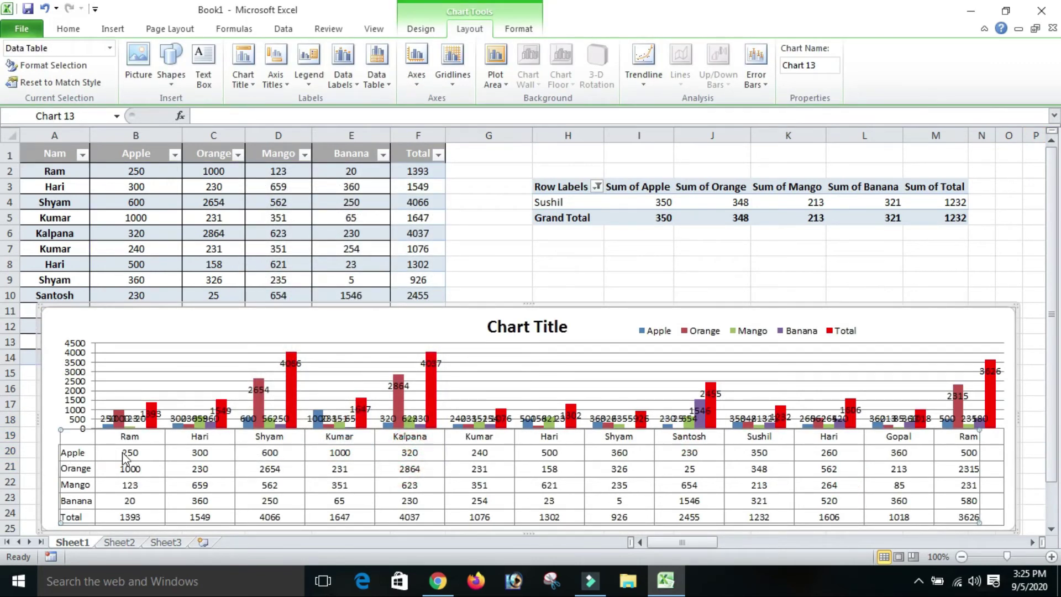
Set the Apple value in B2 to 50000 to check the chart's response, and undo the change.
left_click(302, 236)
left_click(159, 183)
left_click(148, 165)
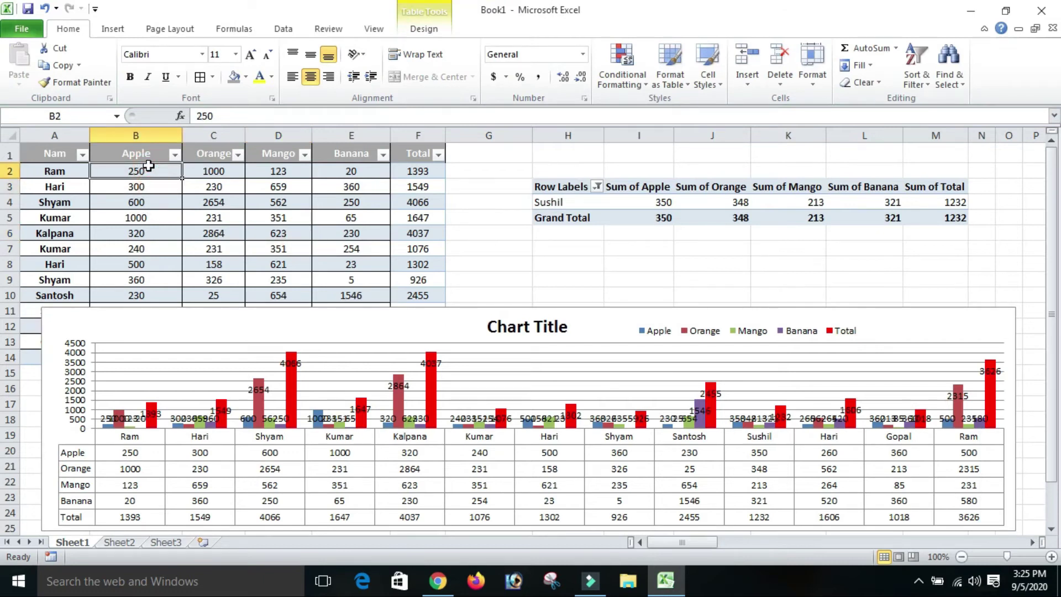
type("50000")
key("Return")
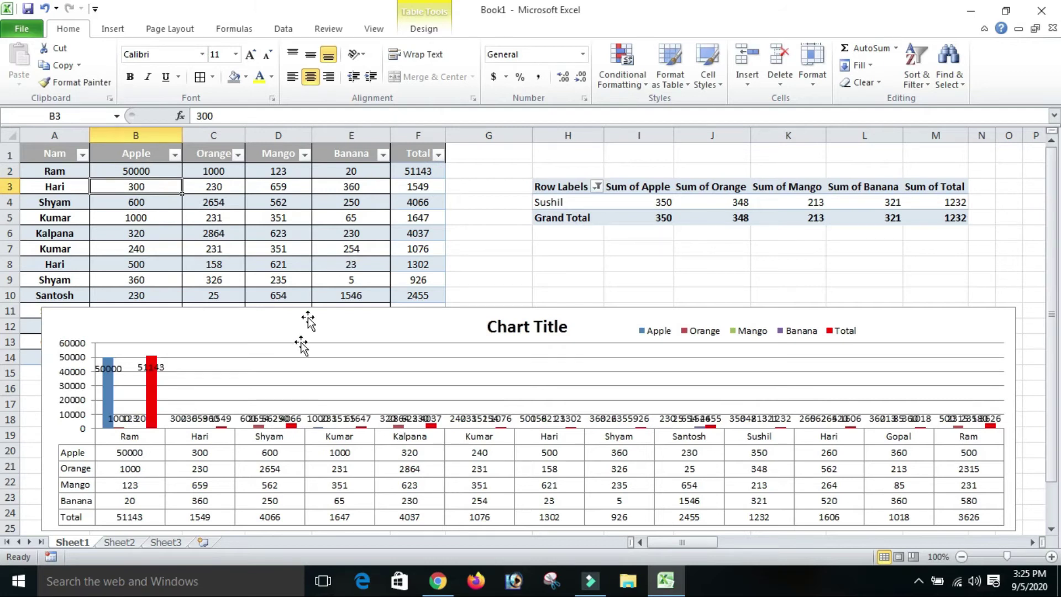
key("ctrl+z")
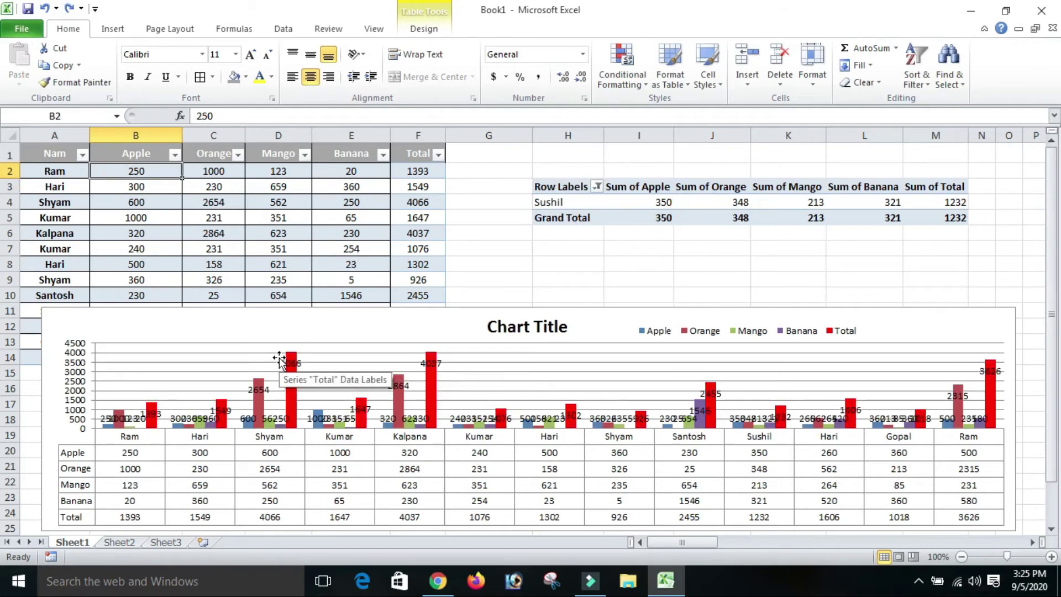
Insert a line sparkline in G2 for the data range B2:F2.
left_click(112, 28)
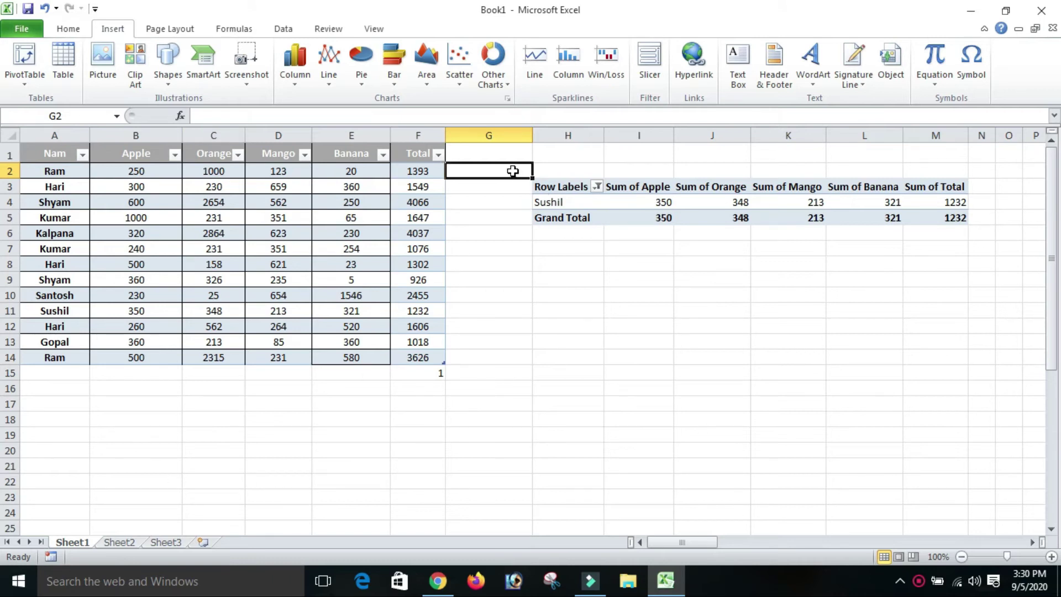
left_click_drag(161, 167, 434, 176)
left_click(492, 174)
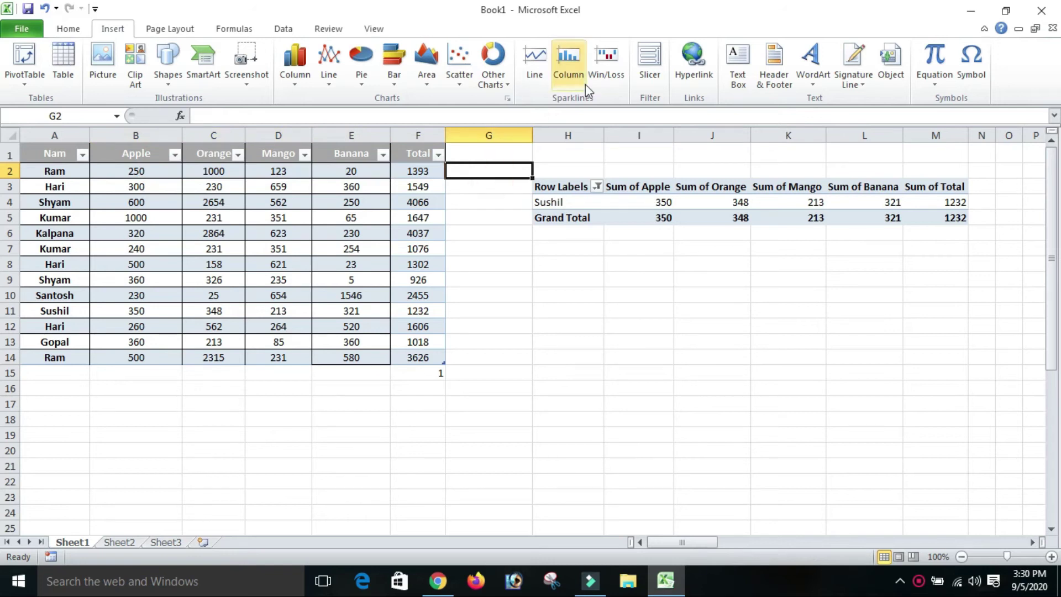
left_click(535, 61)
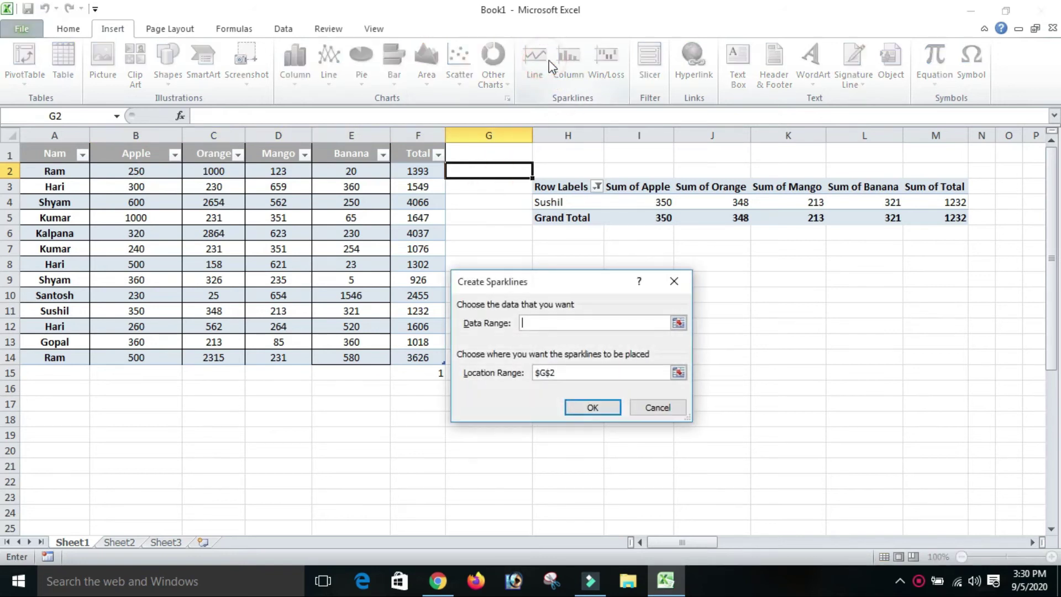
left_click_drag(142, 171, 416, 173)
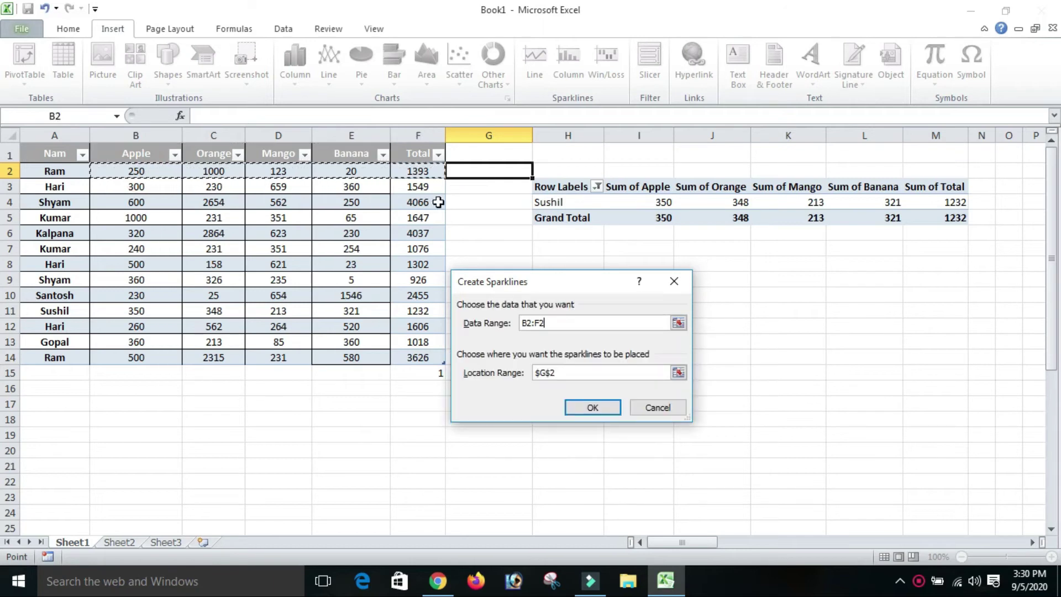
left_click(600, 410)
left_click(485, 279)
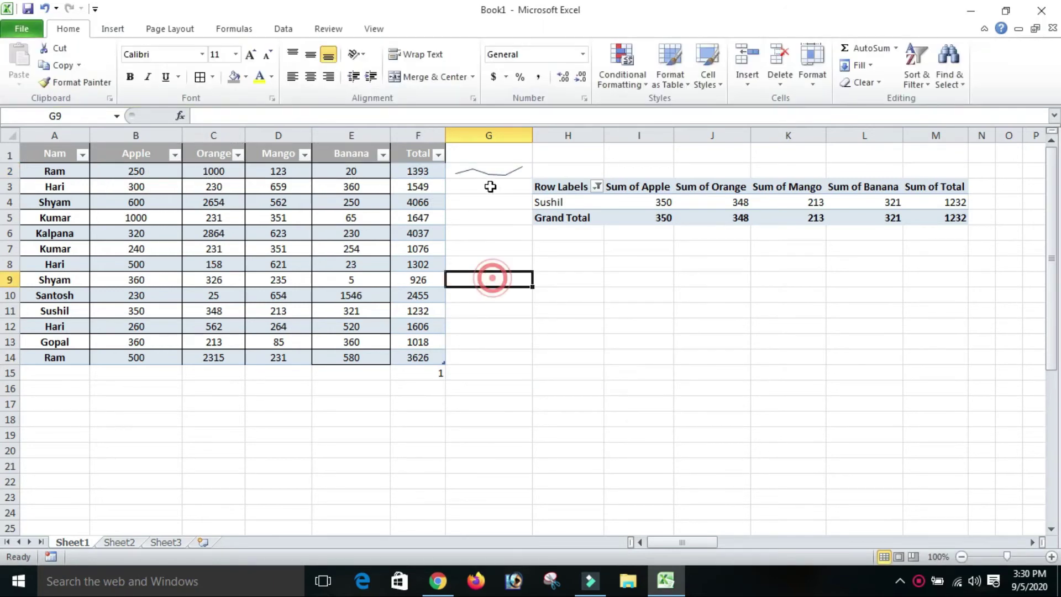
Convert the sparkline in G2 to the Column type, also trying Win/Loss for comparison.
left_click(480, 171)
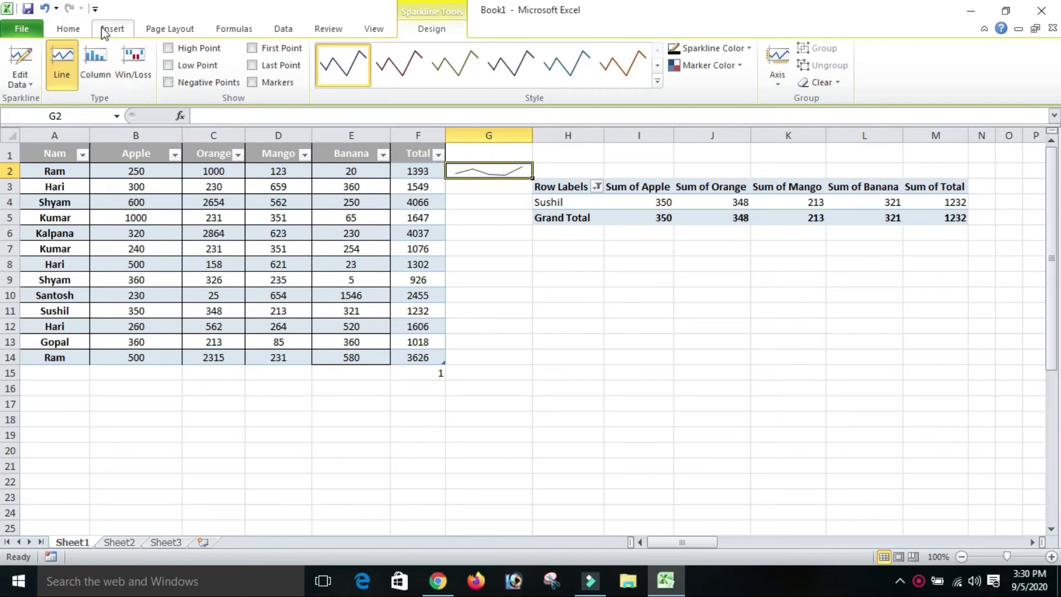
left_click(95, 63)
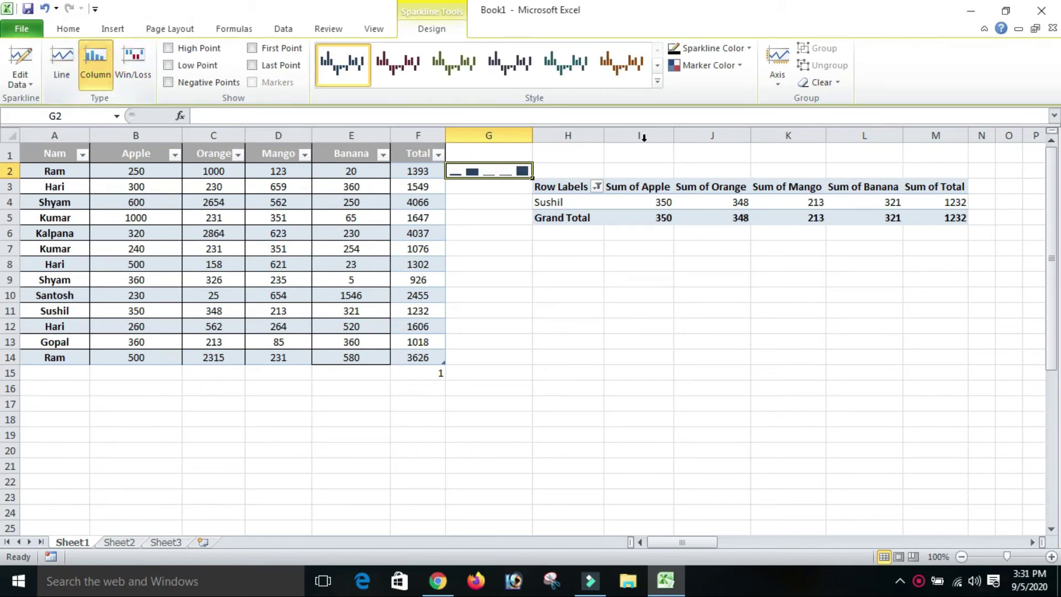
left_click(128, 72)
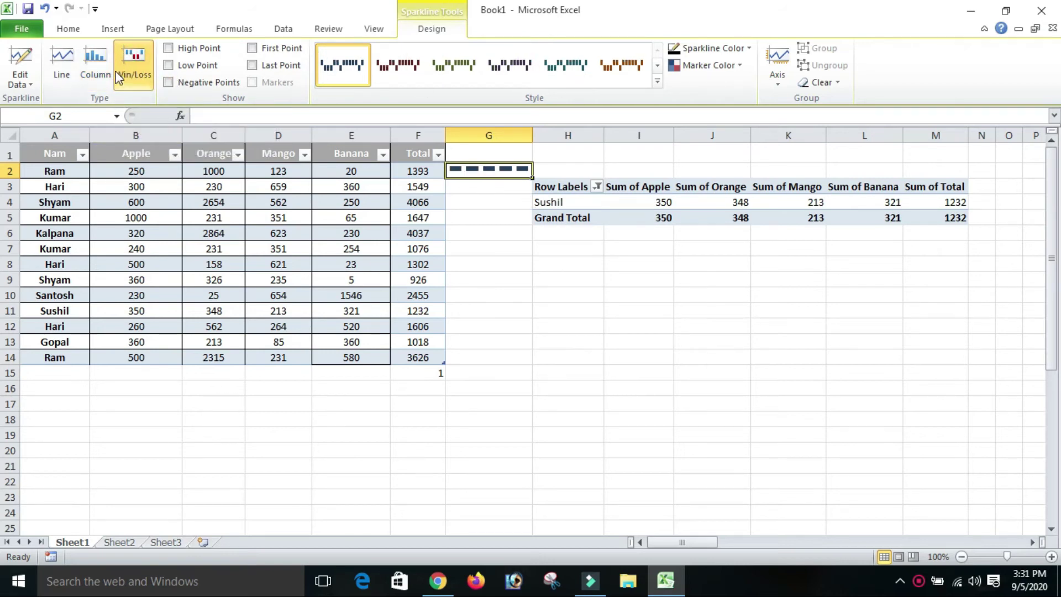
left_click(100, 67)
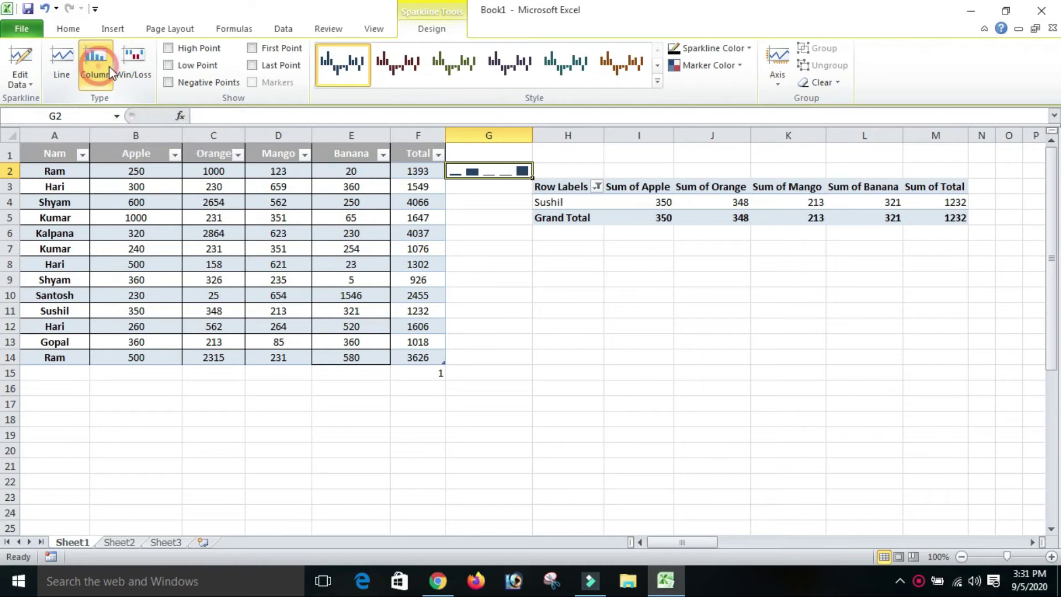
Fill the column sparkline from G2 down to G14.
left_click_drag(532, 179, 555, 364)
left_click(585, 314)
left_click(462, 237)
Check the description of the Hyperlink command and select the last name in the table, cell A14.
left_click(111, 29)
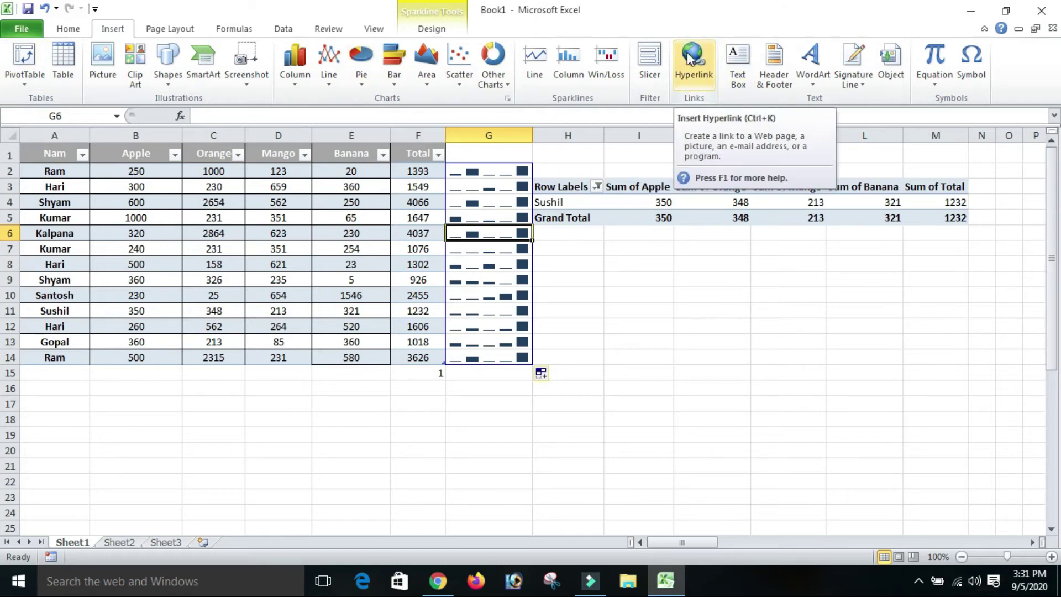
left_click(709, 296)
left_click(542, 296)
left_click(84, 374)
left_click(67, 360)
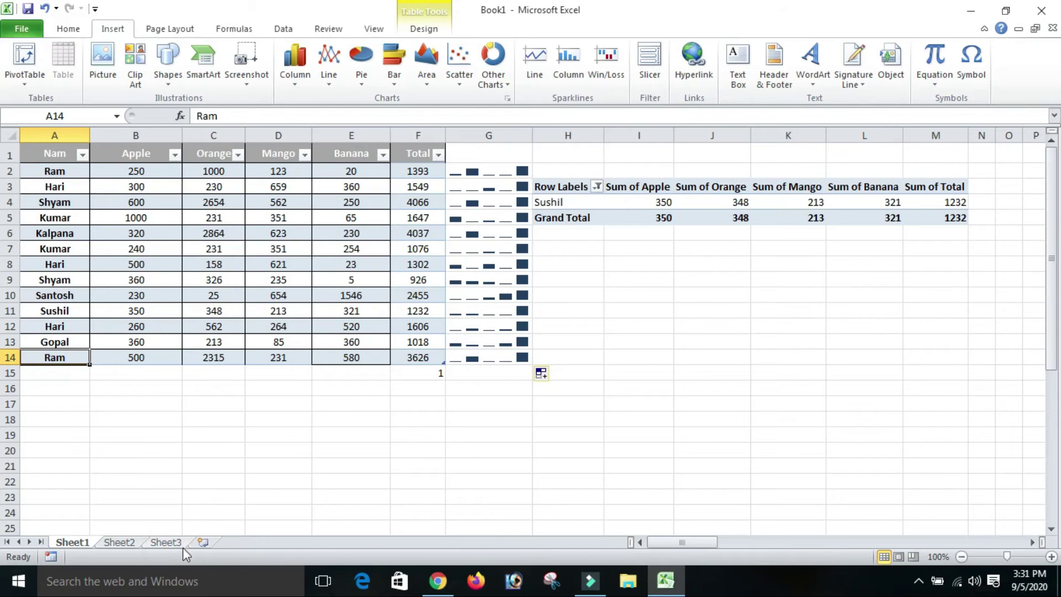
In cell A1 of Sheet3, enter the person's name from A14 followed by "is good person".
left_click(165, 542)
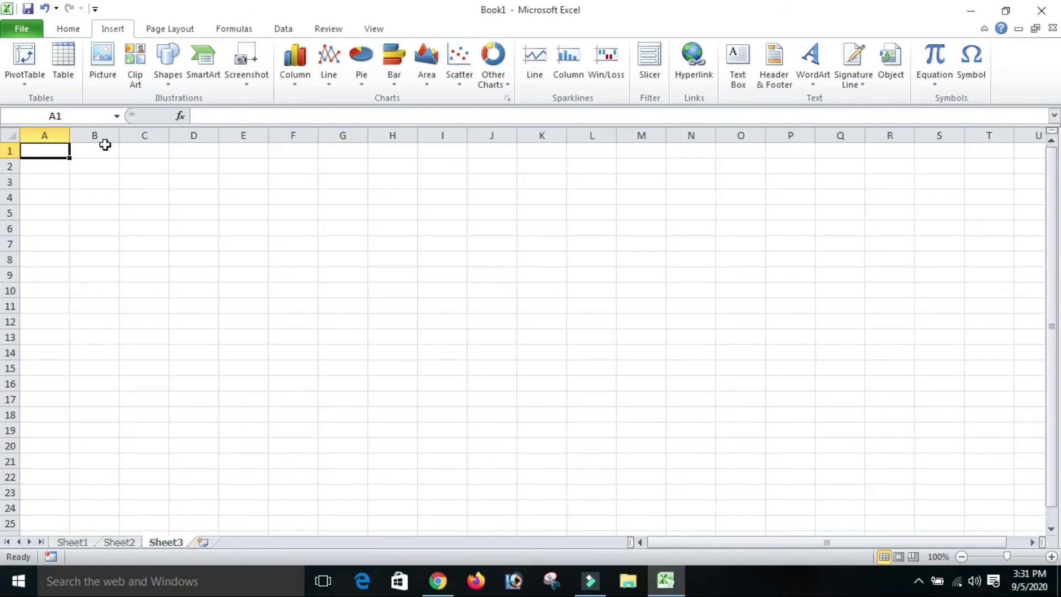
type("R")
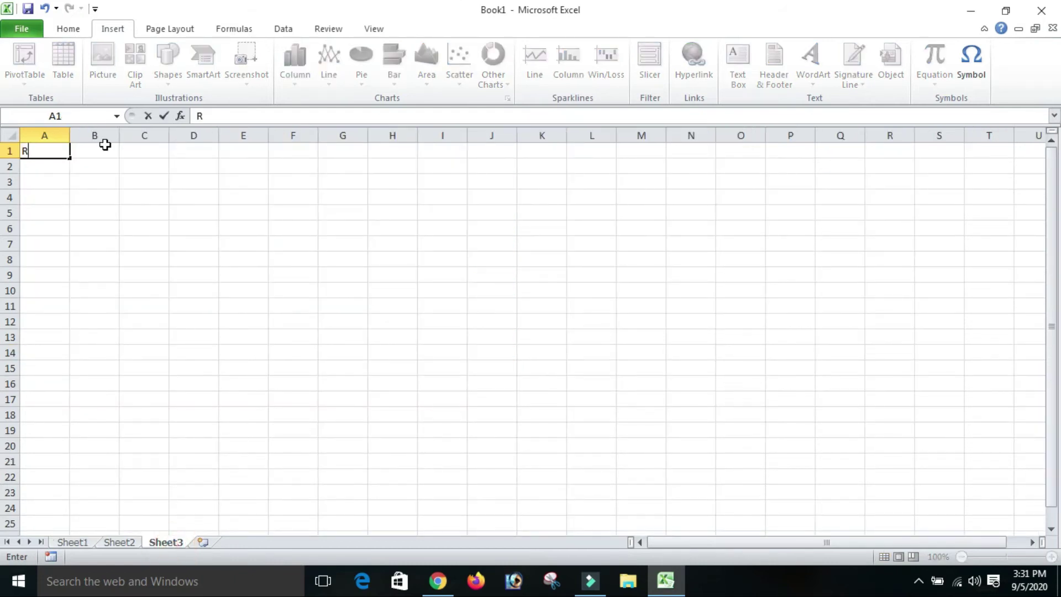
type("am is good p")
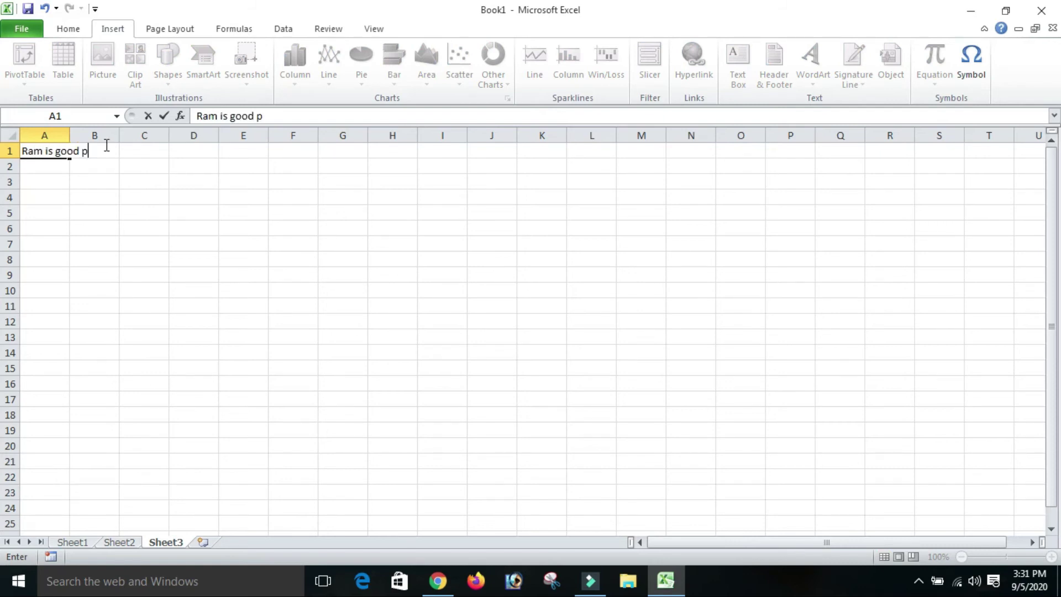
type("erson")
key("Return")
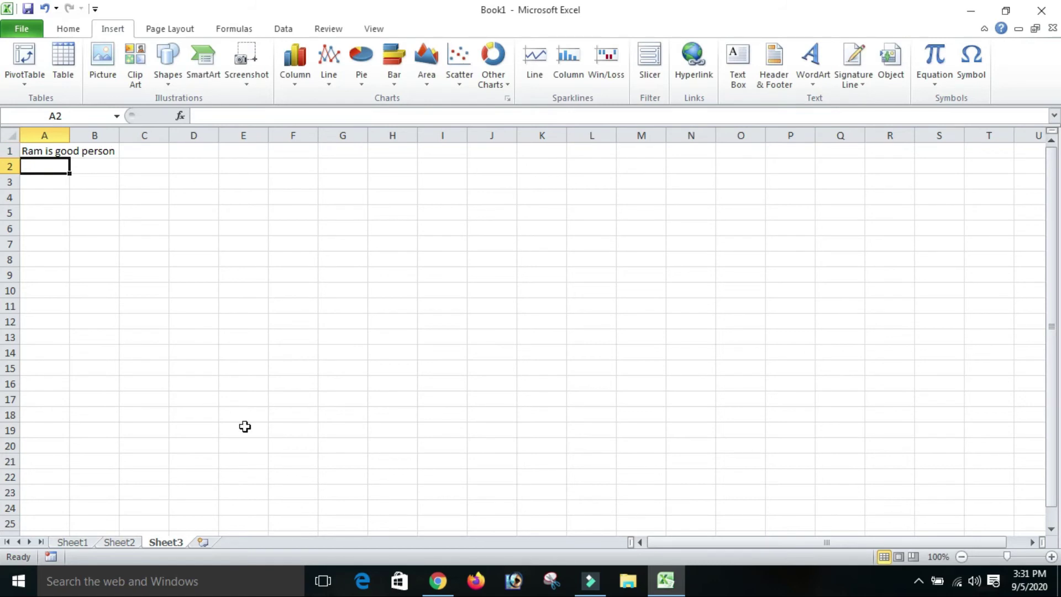
Recheck cell A14 on Sheet1, and fit the width of column A on Sheet3 to its text.
left_click(72, 542)
left_click(175, 406)
left_click(55, 357)
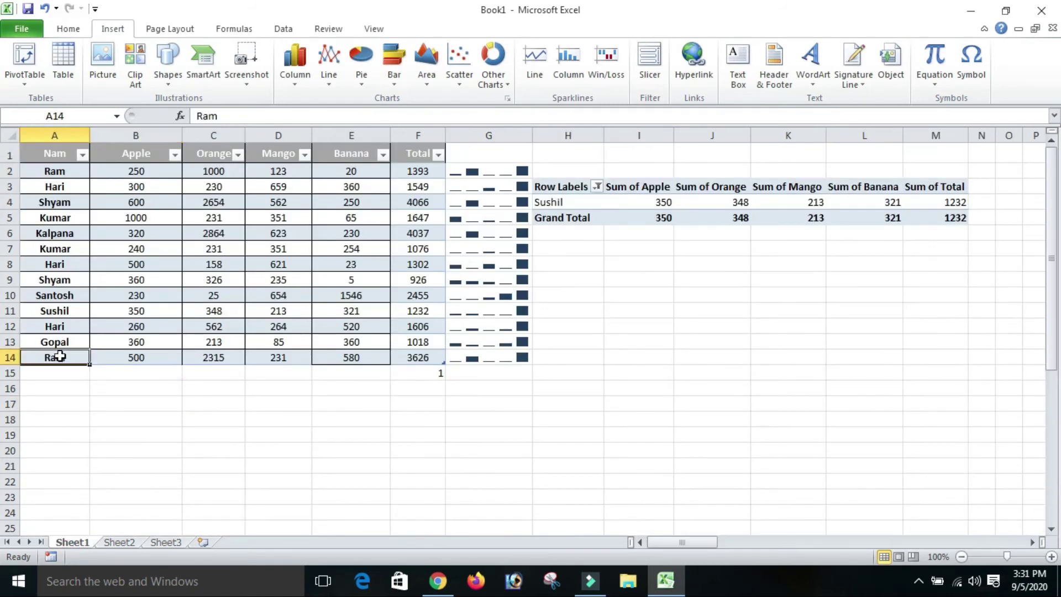
left_click(169, 544)
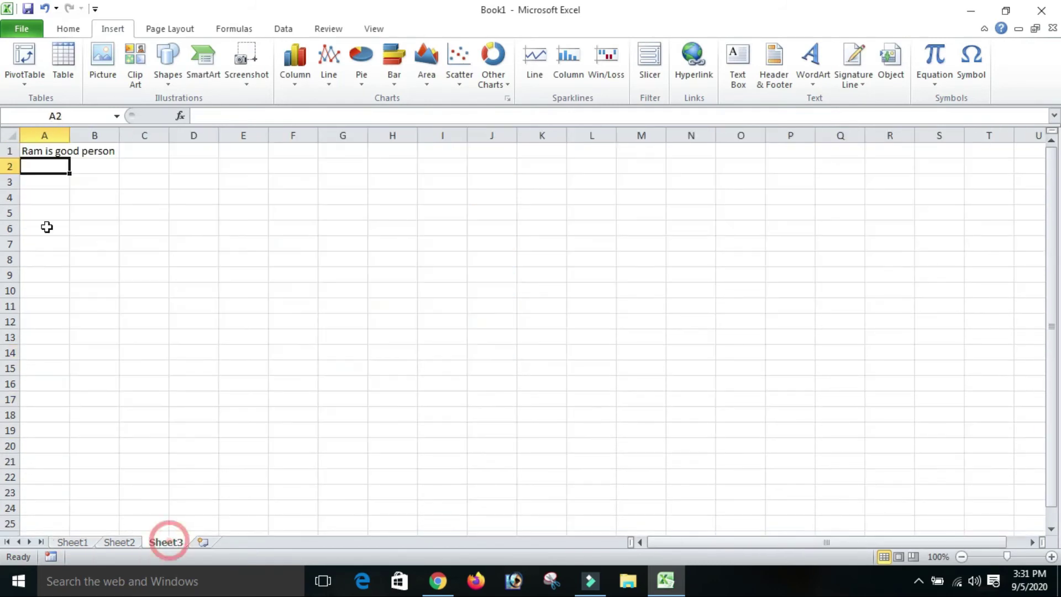
left_click(43, 152)
left_click(324, 230)
left_click(36, 154)
double_click(70, 134)
left_click(407, 414)
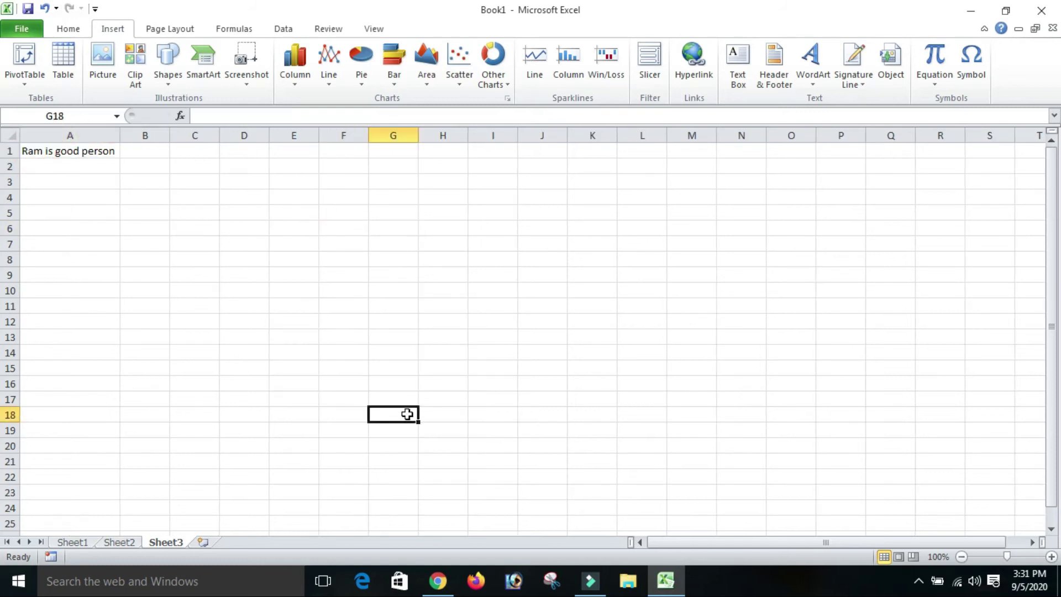
Add a hyperlink to cell A14 on Sheet1 that points to cell A1 of Sheet3 in this document.
left_click(67, 543)
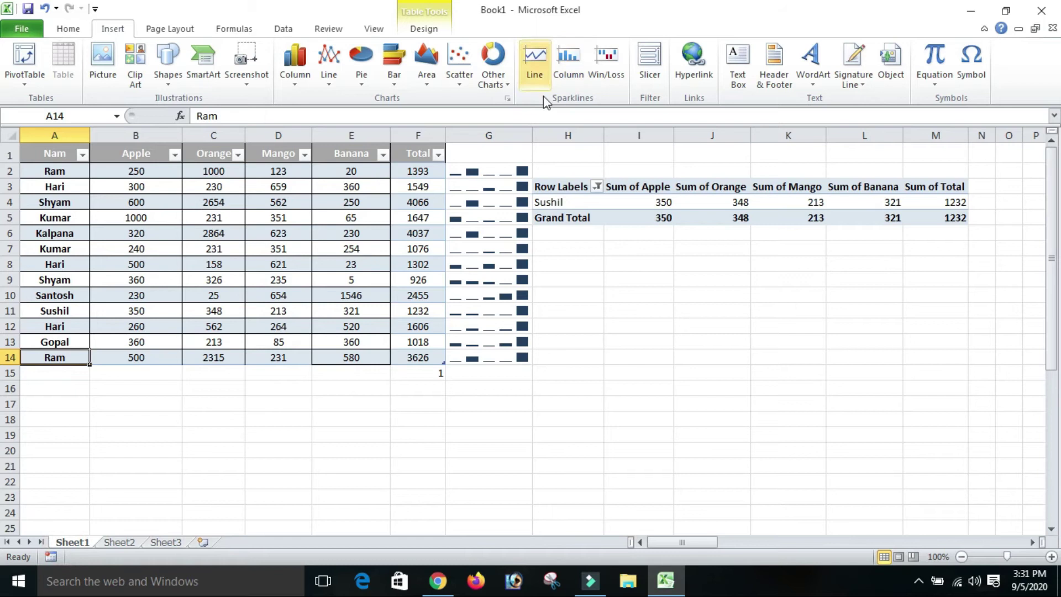
left_click(691, 63)
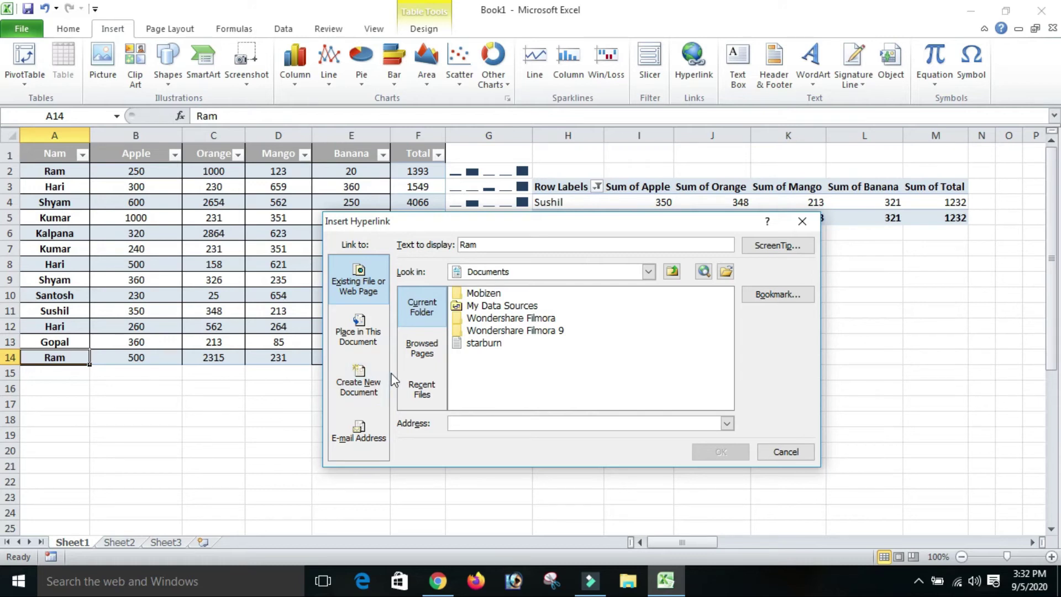
left_click(375, 319)
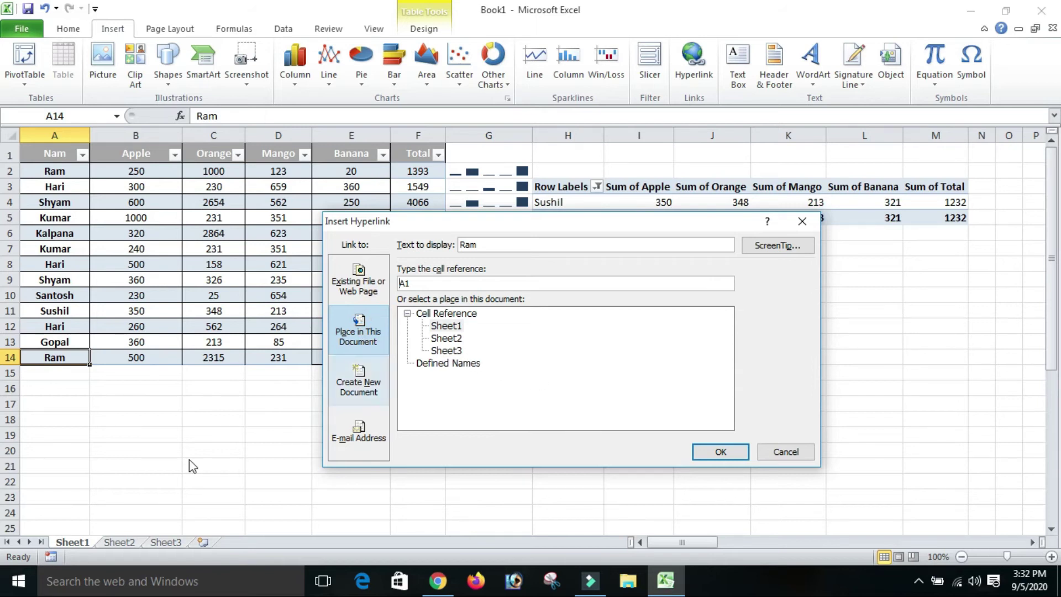
left_click(448, 352)
left_click(412, 285)
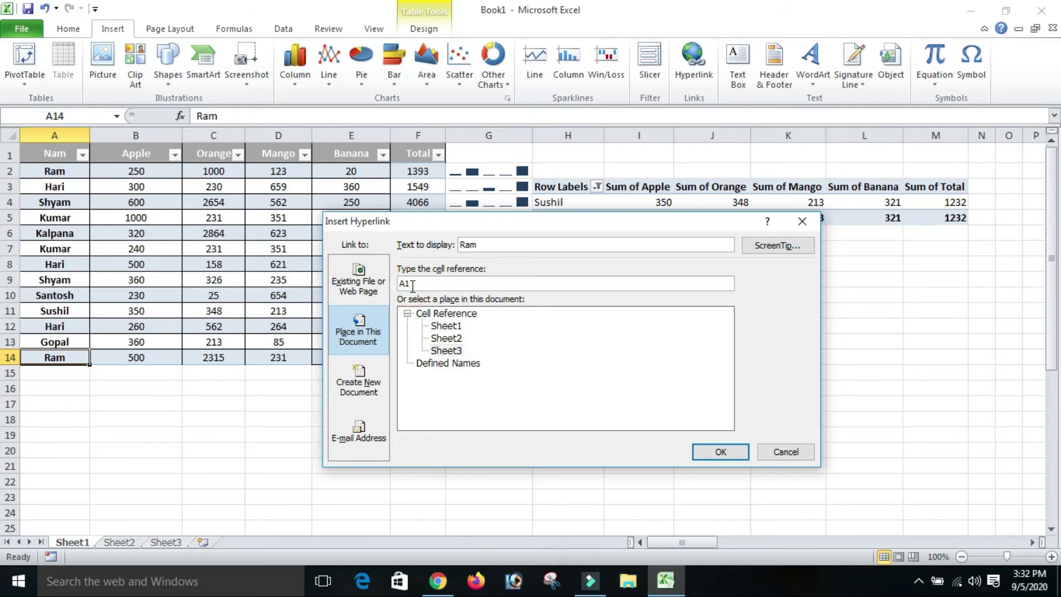
left_click(730, 450)
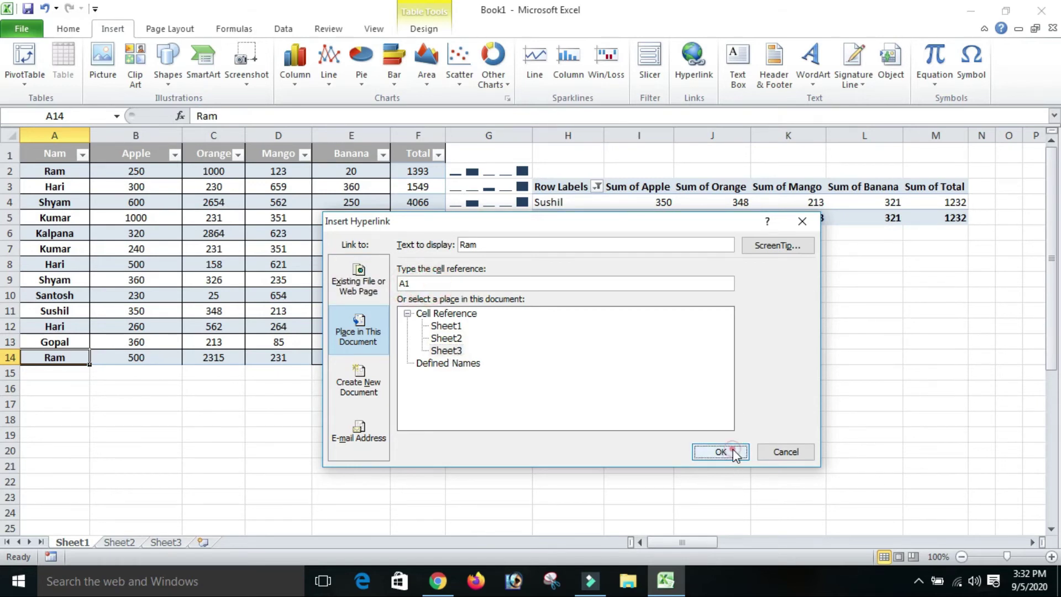
Follow the hyperlink in cell A14 of Sheet1 and check the linked text in cell A1 of Sheet3.
left_click(384, 447)
left_click(51, 358)
left_click(202, 213)
left_click(79, 155)
left_click(359, 428)
left_click(71, 151)
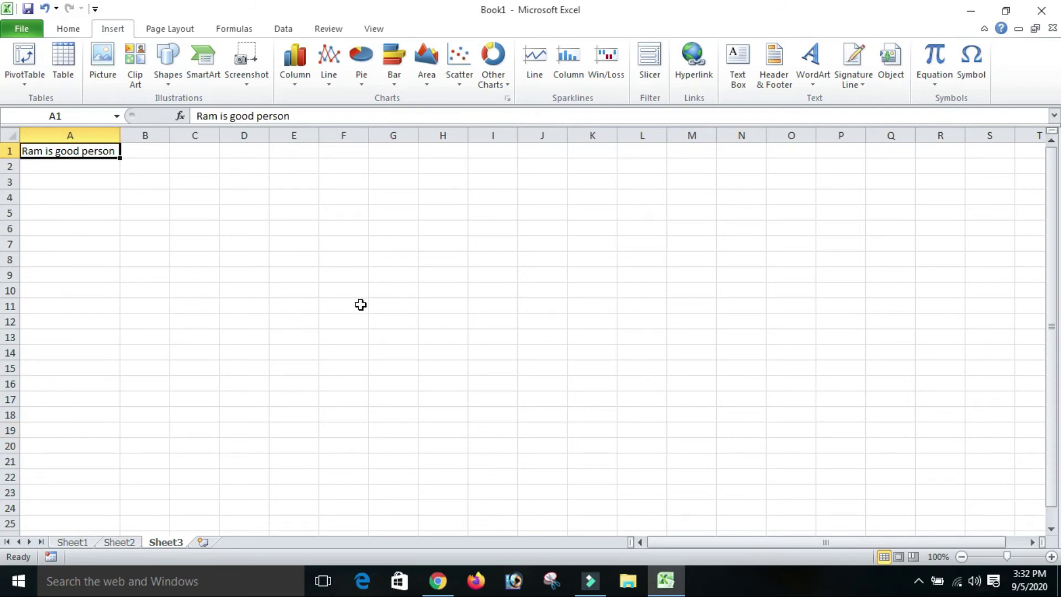
left_click(165, 198)
left_click(87, 150)
left_click(69, 541)
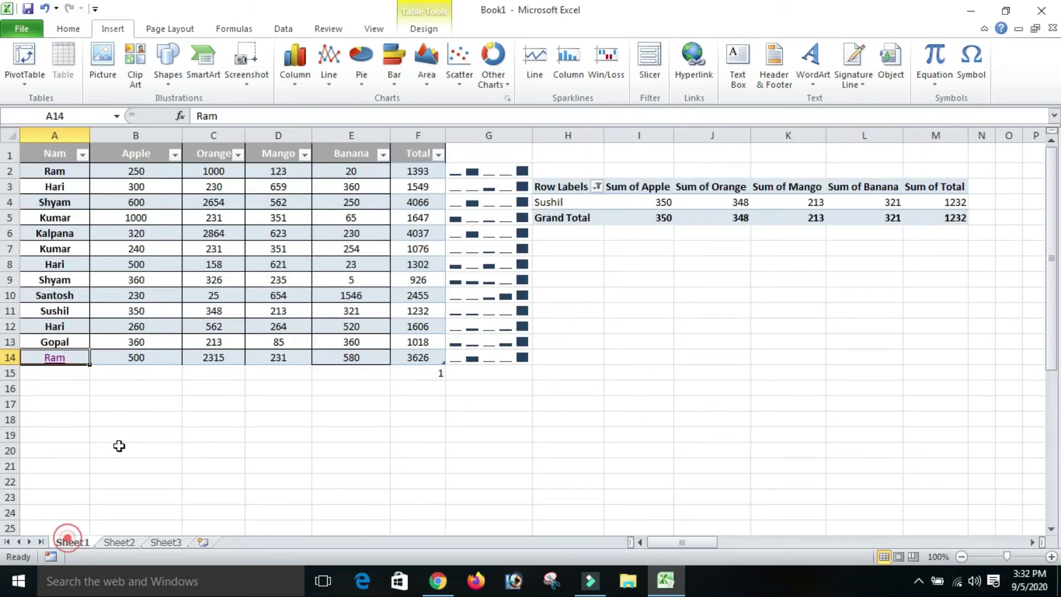
left_click(173, 542)
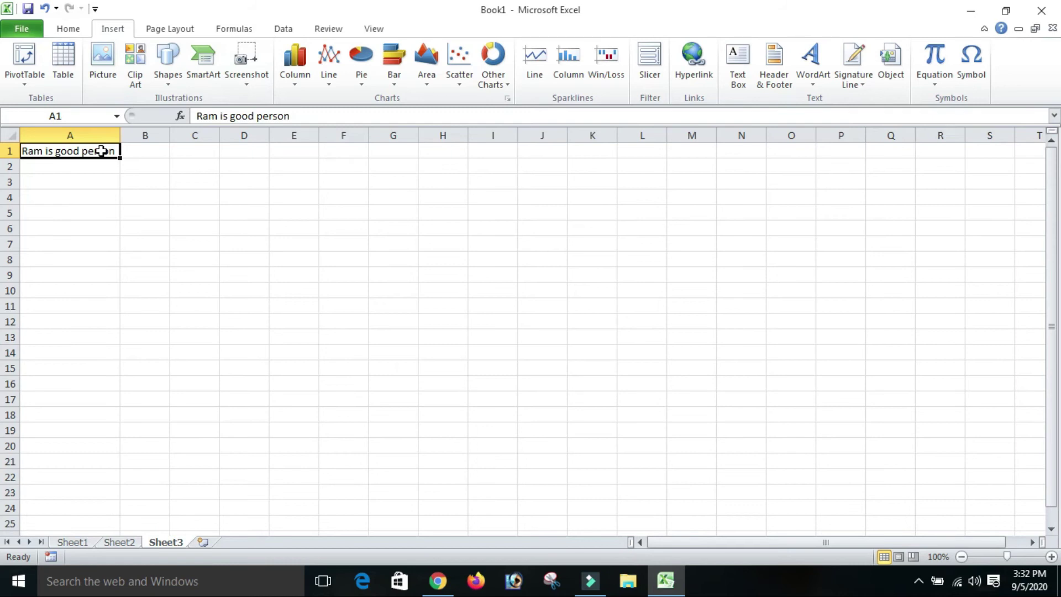
left_click(693, 83)
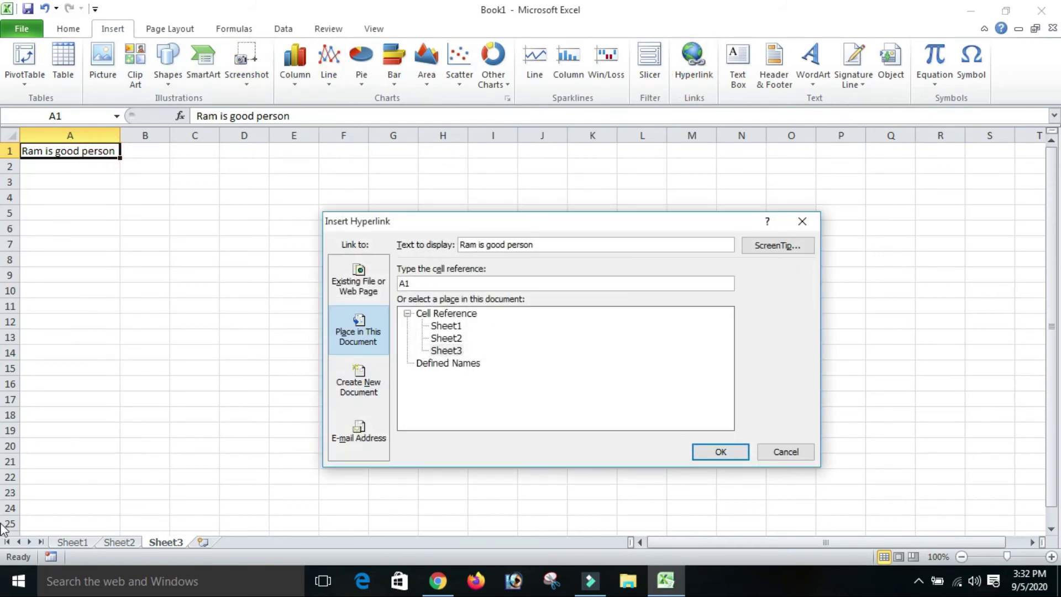
left_click(83, 548)
left_click(785, 450)
left_click(76, 541)
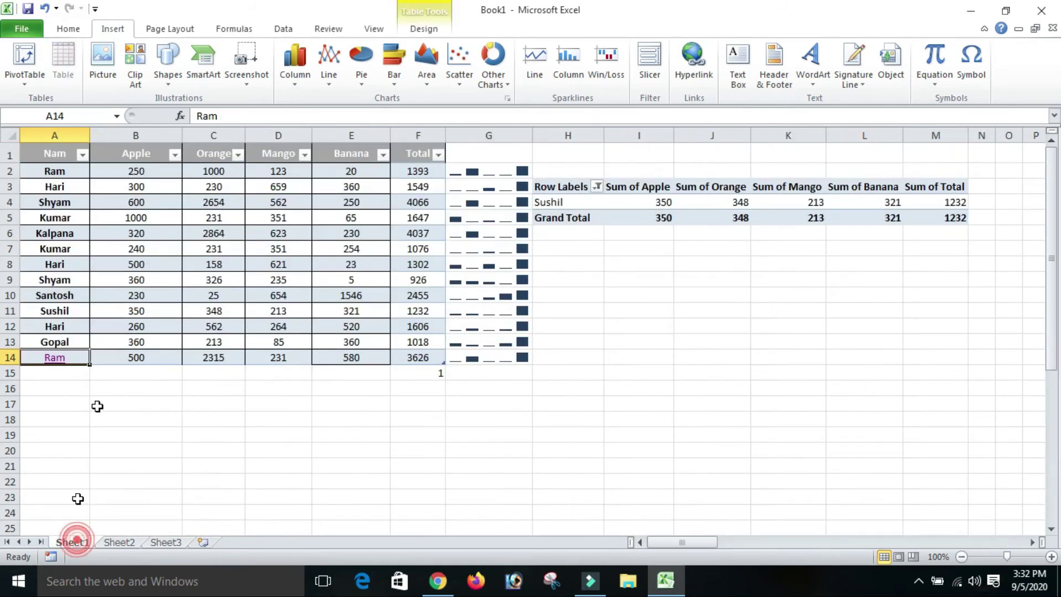
left_click(160, 542)
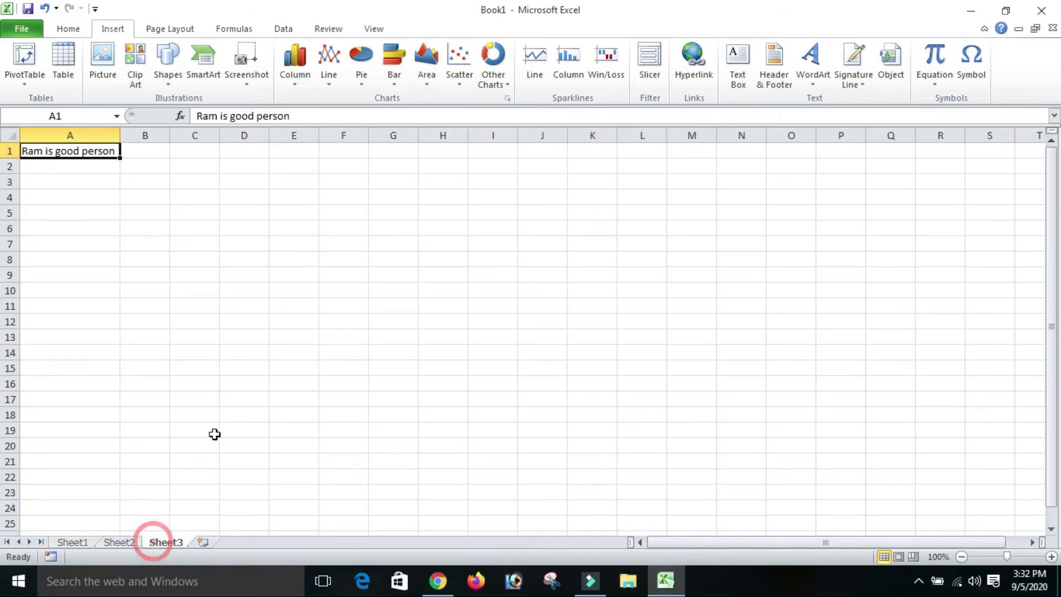
left_click(697, 66)
left_click(445, 325)
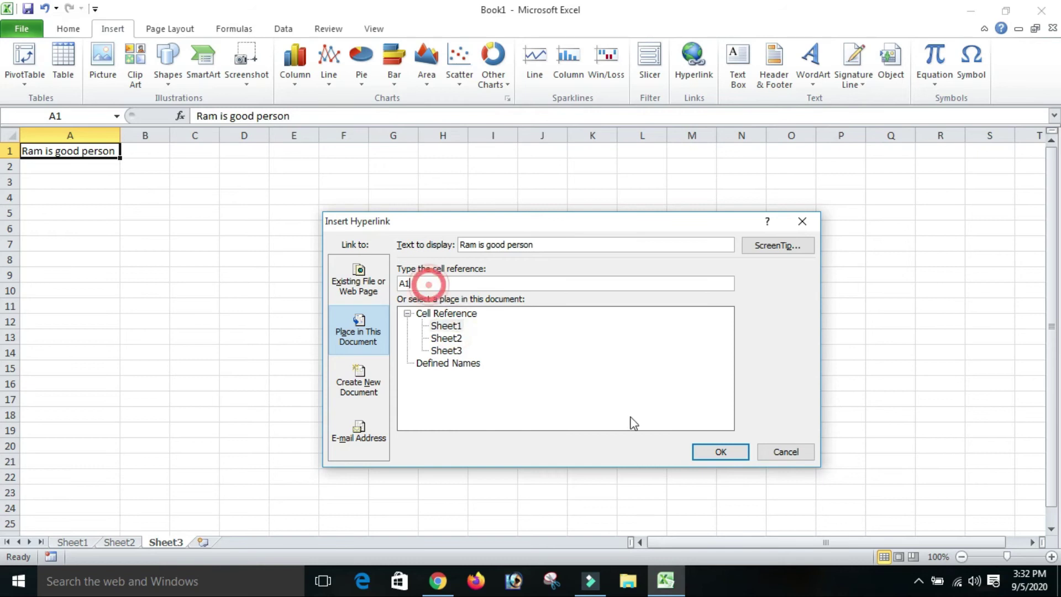
left_click(798, 450)
left_click(84, 544)
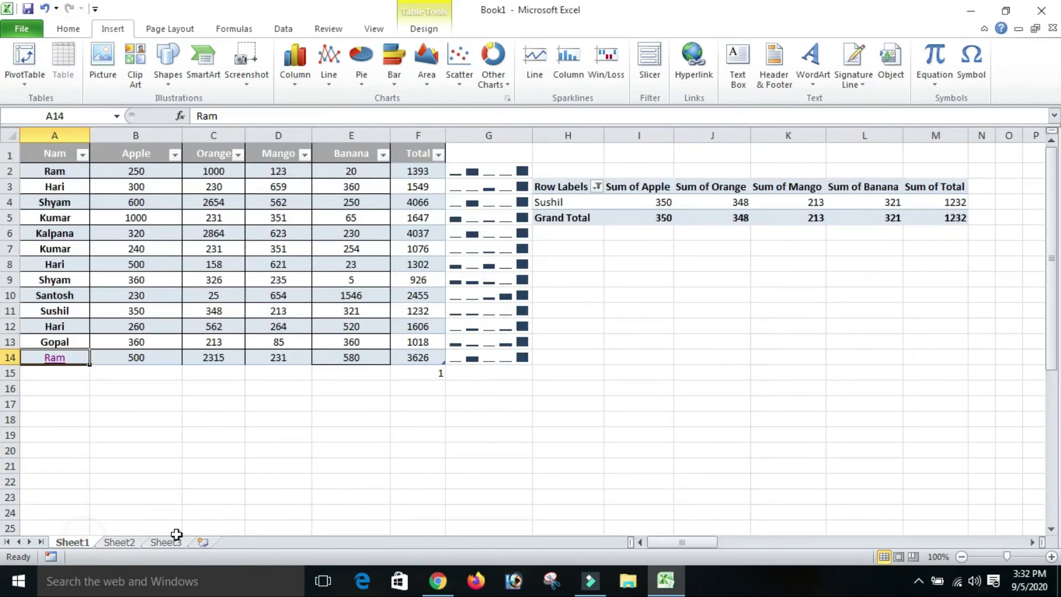
Add a hyperlink to cell A1 on Sheet3 that points to cell A14 of Sheet1 in this document.
left_click(171, 542)
left_click(692, 54)
left_click(447, 326)
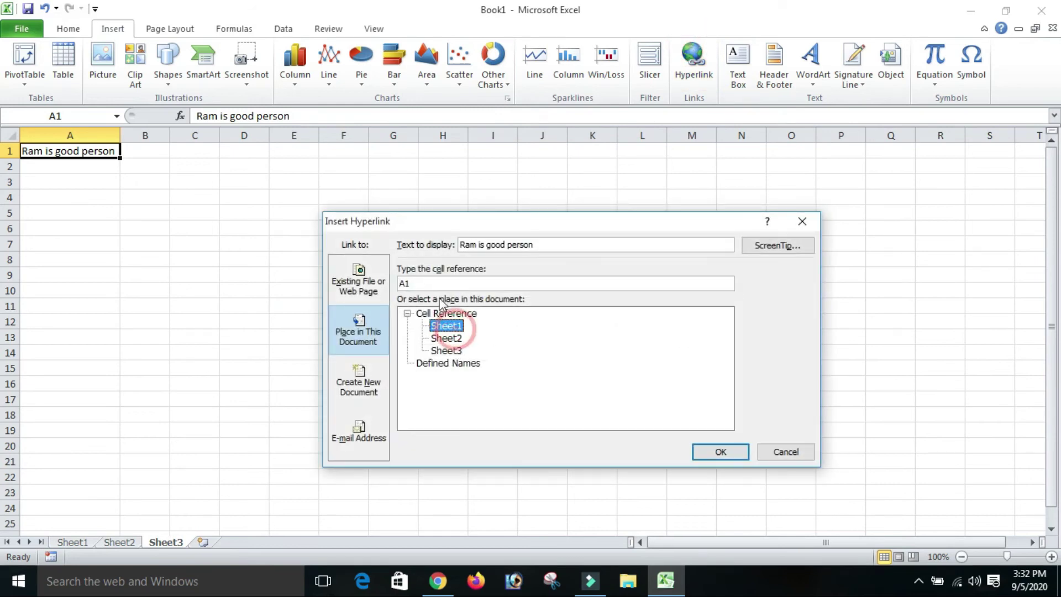
left_click(439, 282)
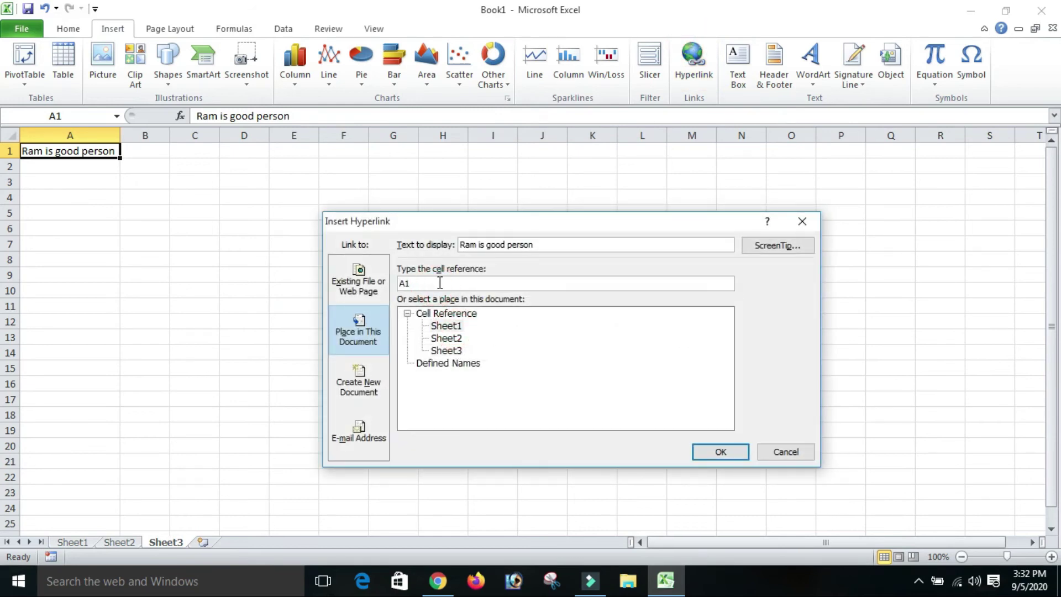
left_click(702, 450)
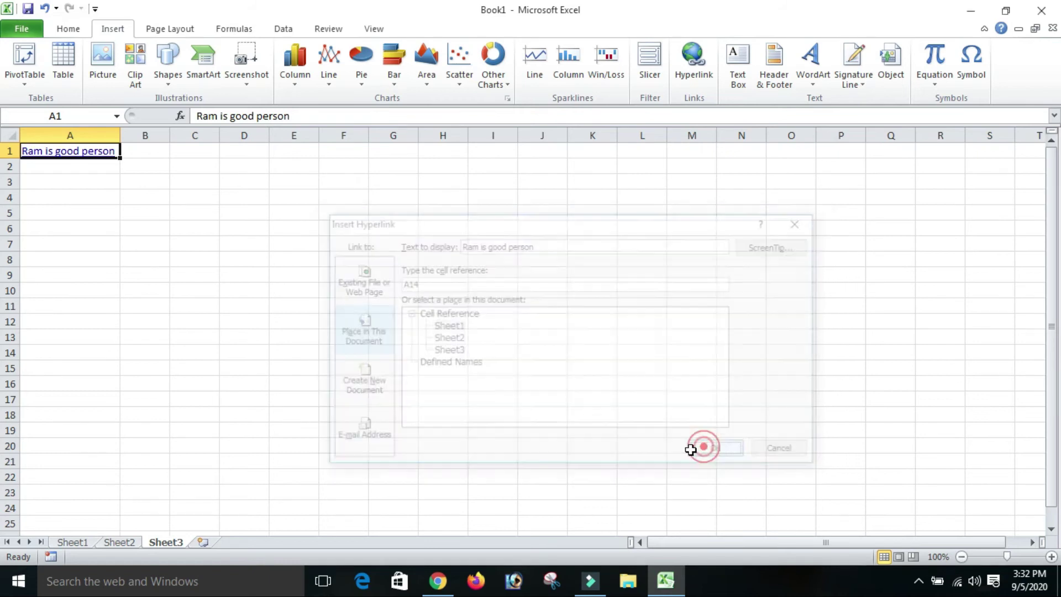
left_click(231, 214)
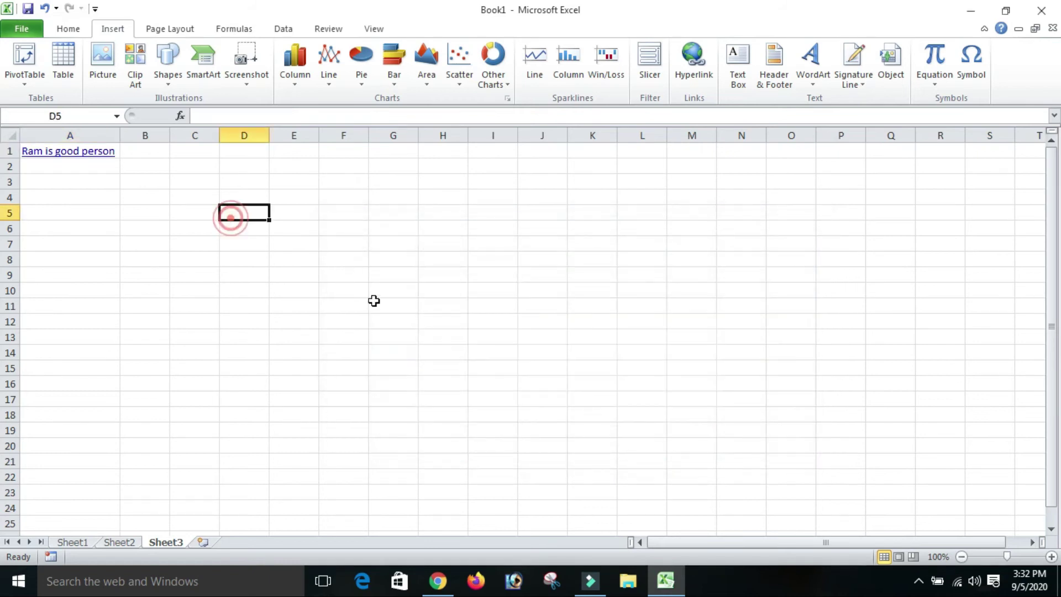
Test the return hyperlink in cell A1 of Sheet3, and glance at the files on the desktop.
left_click(85, 152)
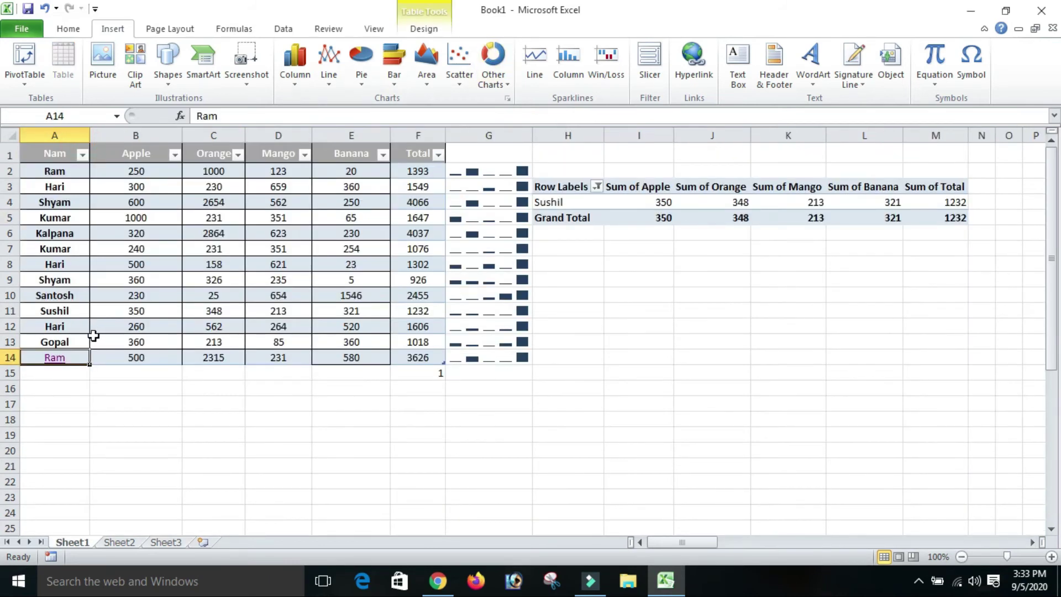
left_click_drag(56, 171, 38, 334)
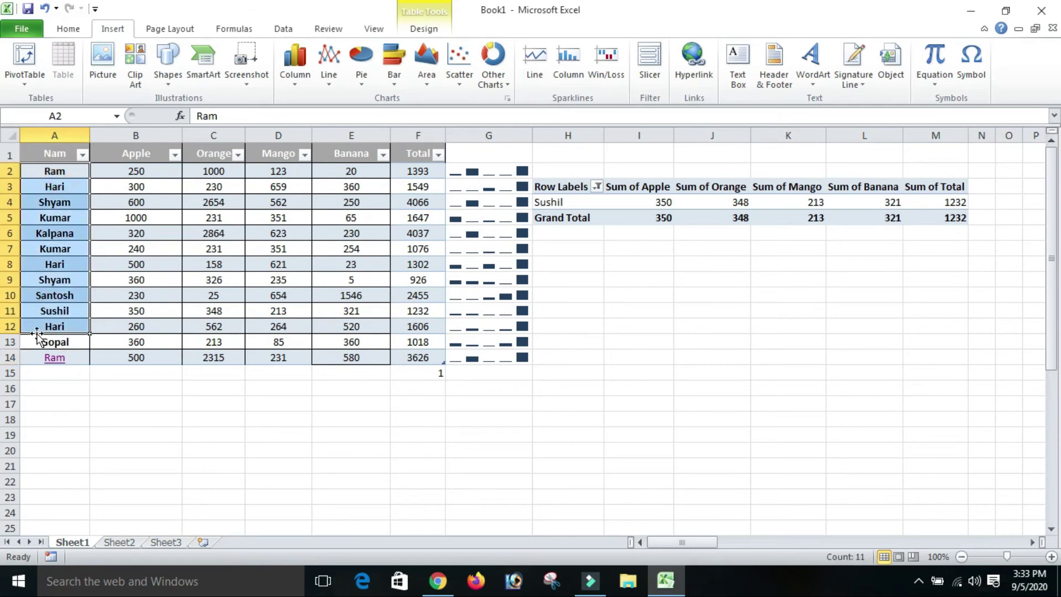
left_click(514, 481)
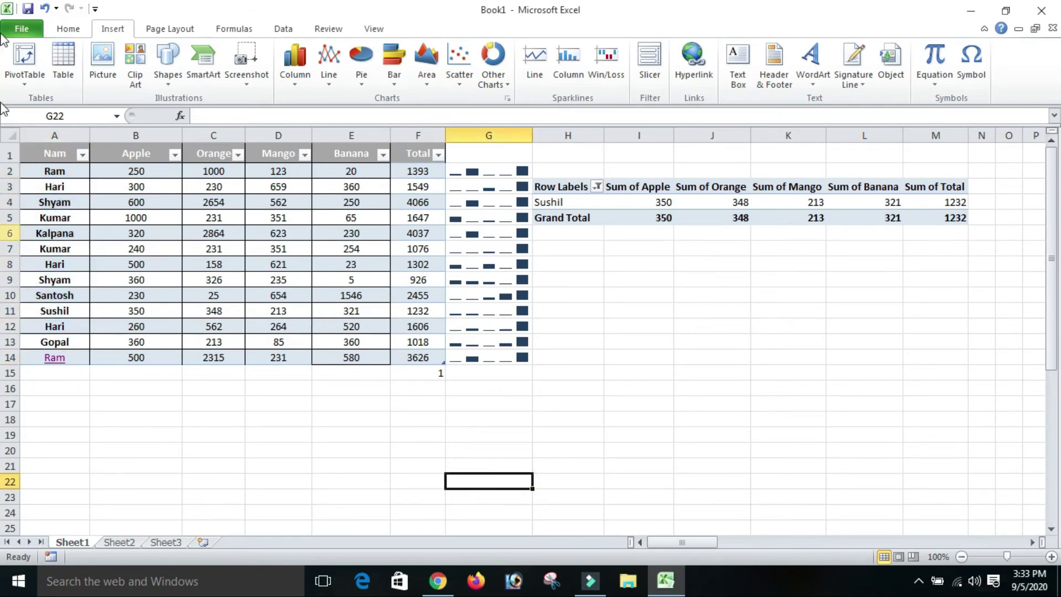
left_click(971, 11)
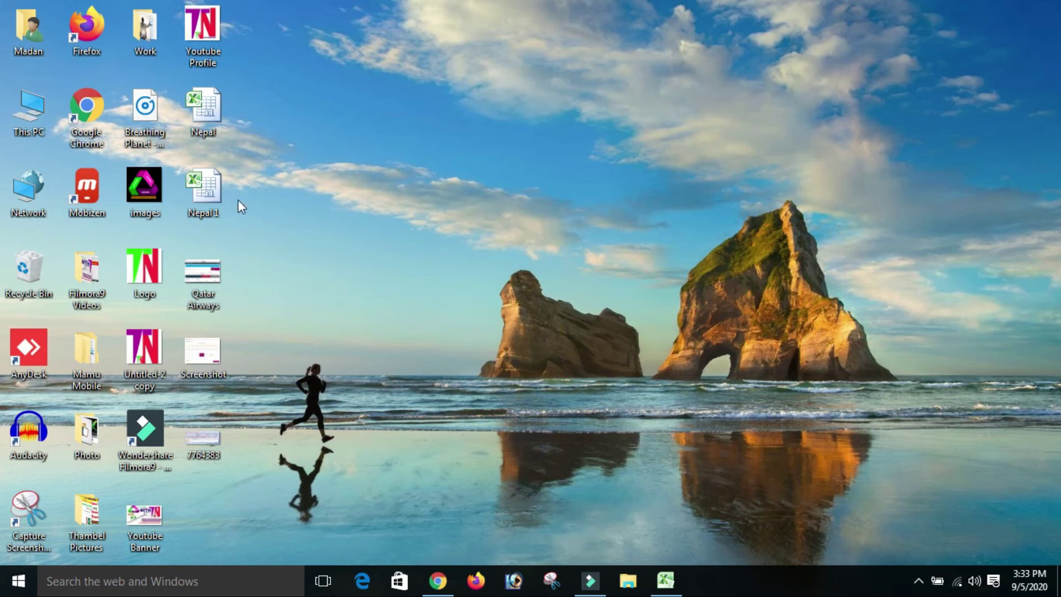
left_click(666, 580)
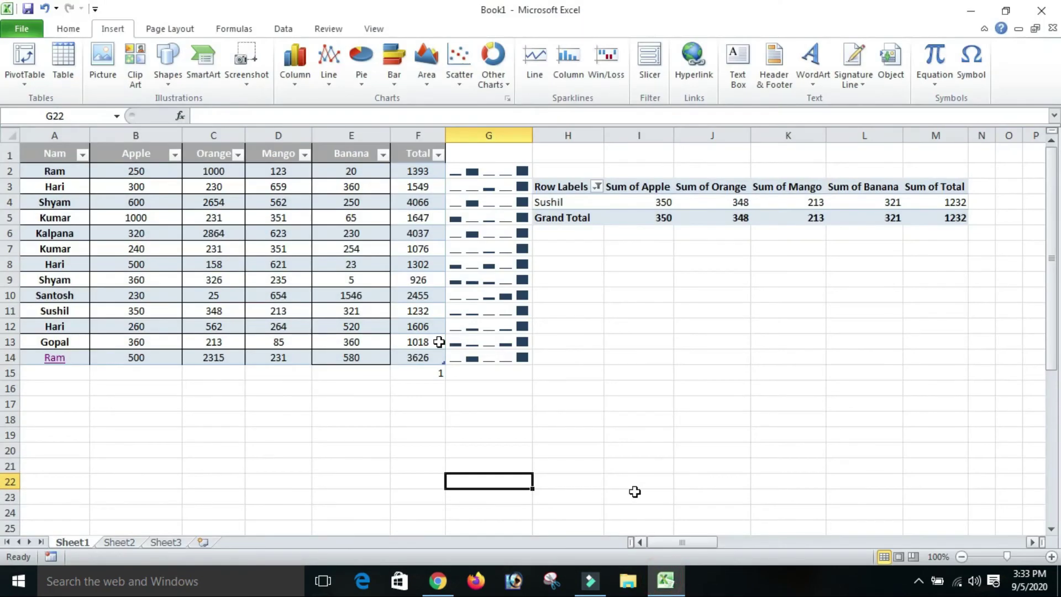
Add a hyperlink to cell A2, the first name in the table, that points to the existing location C:\ under This PC.
left_click(53, 176)
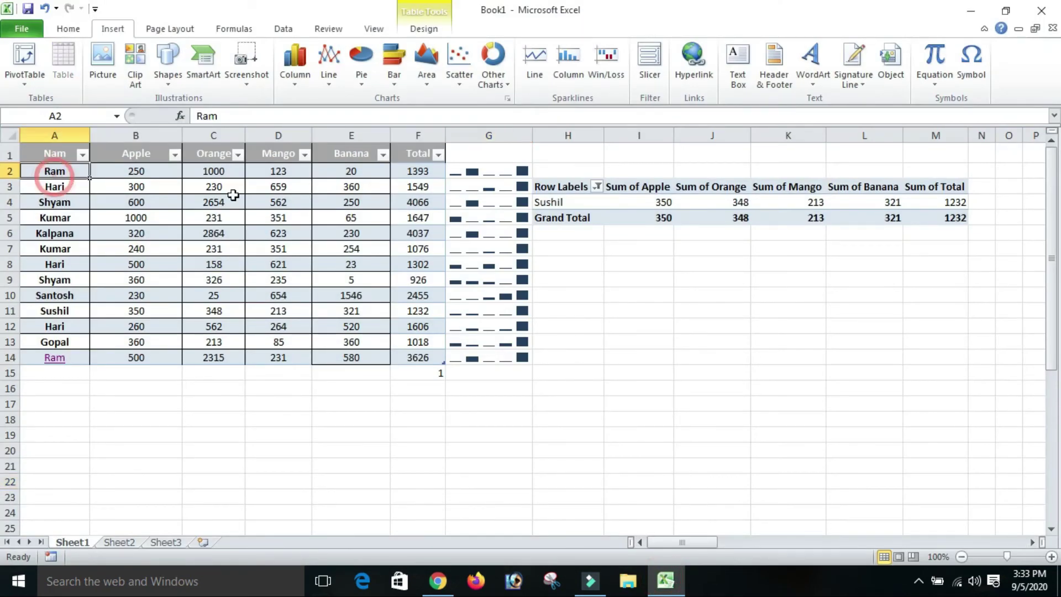
left_click(697, 65)
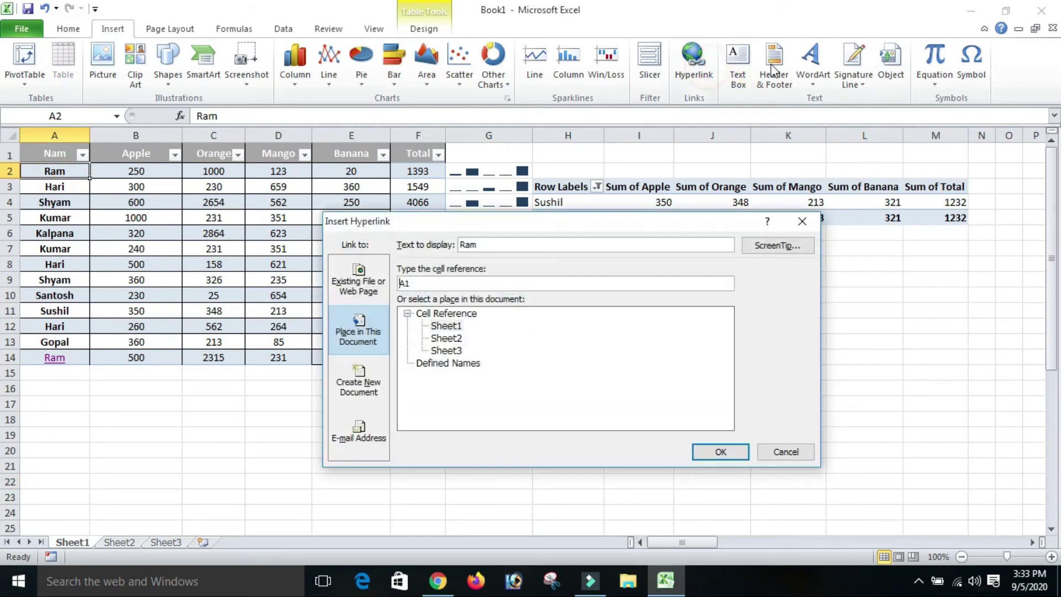
left_click(364, 283)
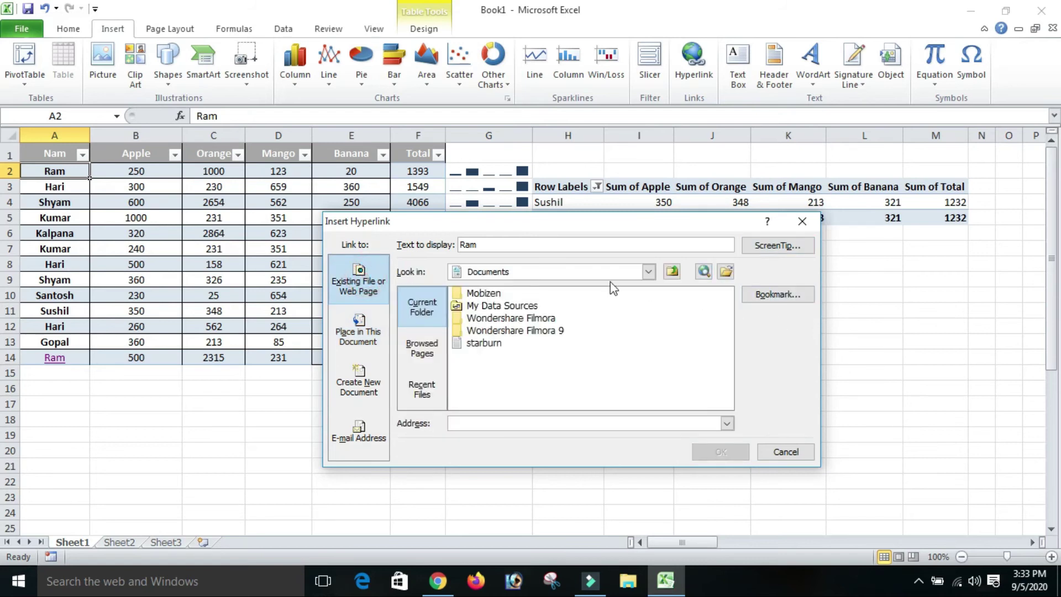
left_click(647, 272)
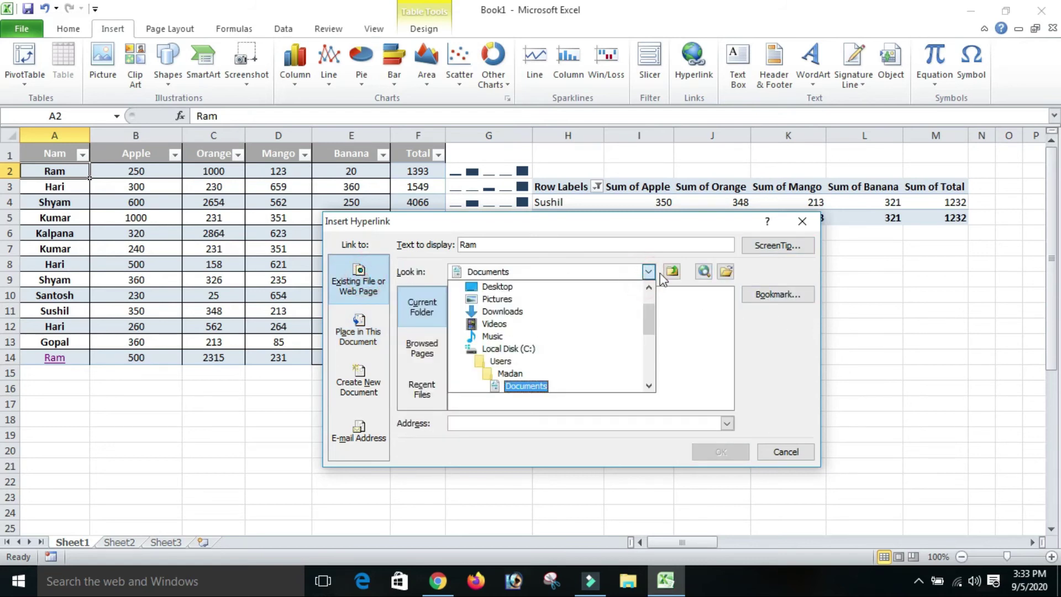
scroll(648, 331, "up", 2)
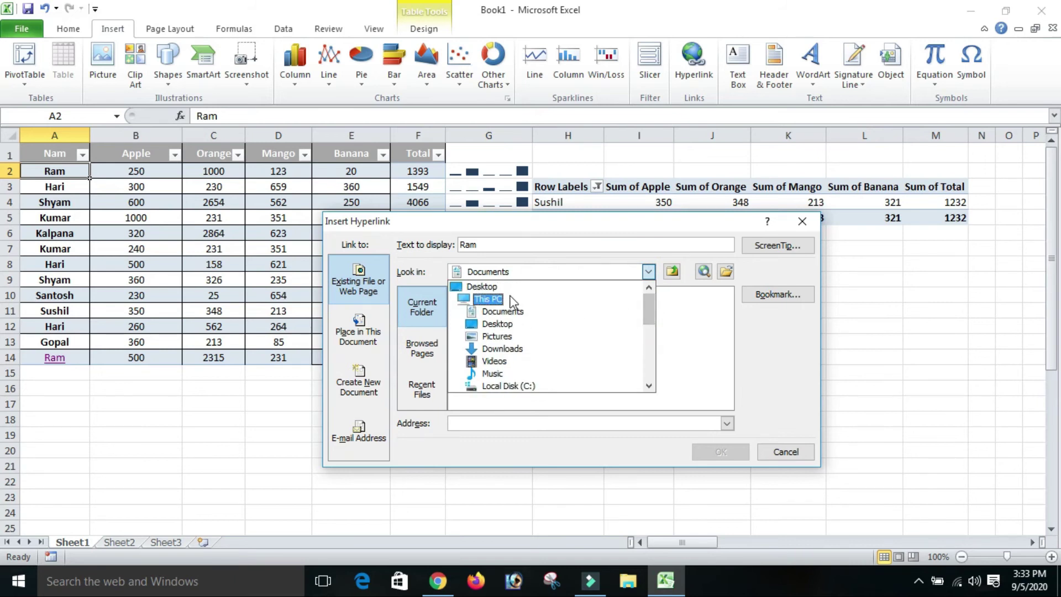
left_click(489, 298)
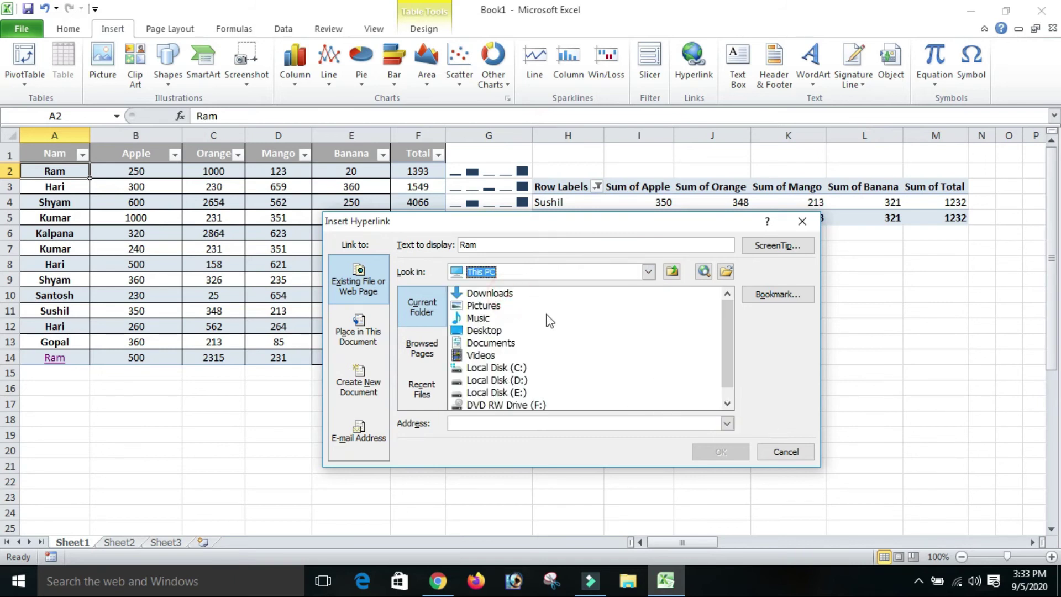
left_click_drag(733, 352, 725, 377)
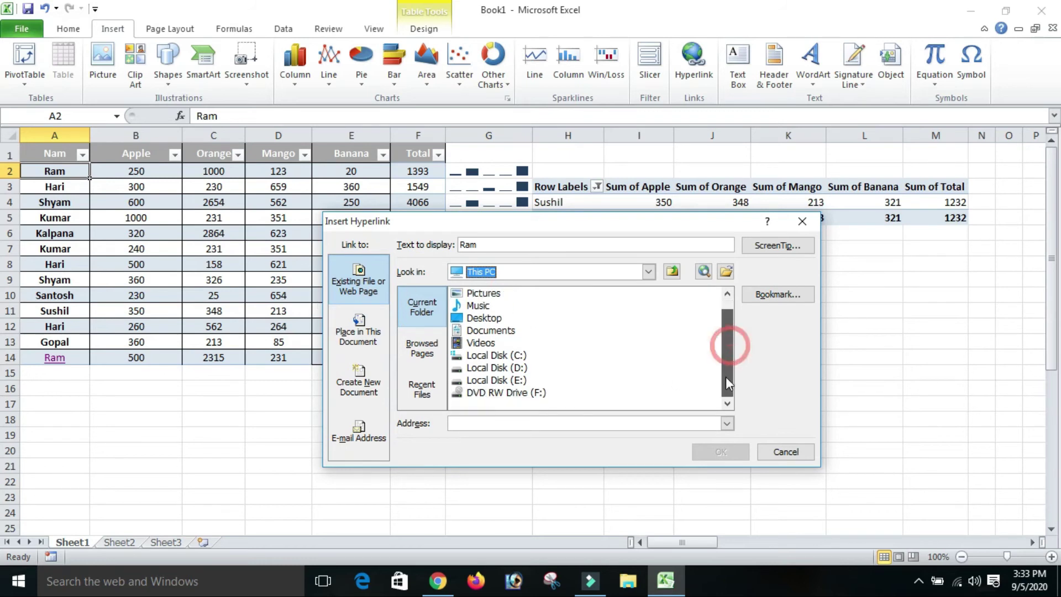
left_click(495, 367)
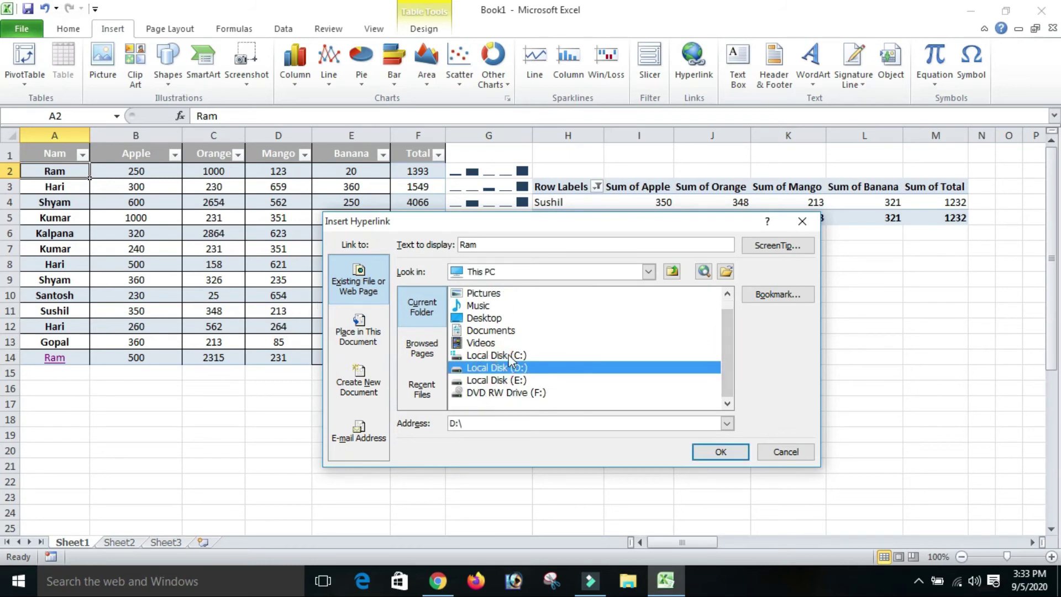
left_click(509, 356)
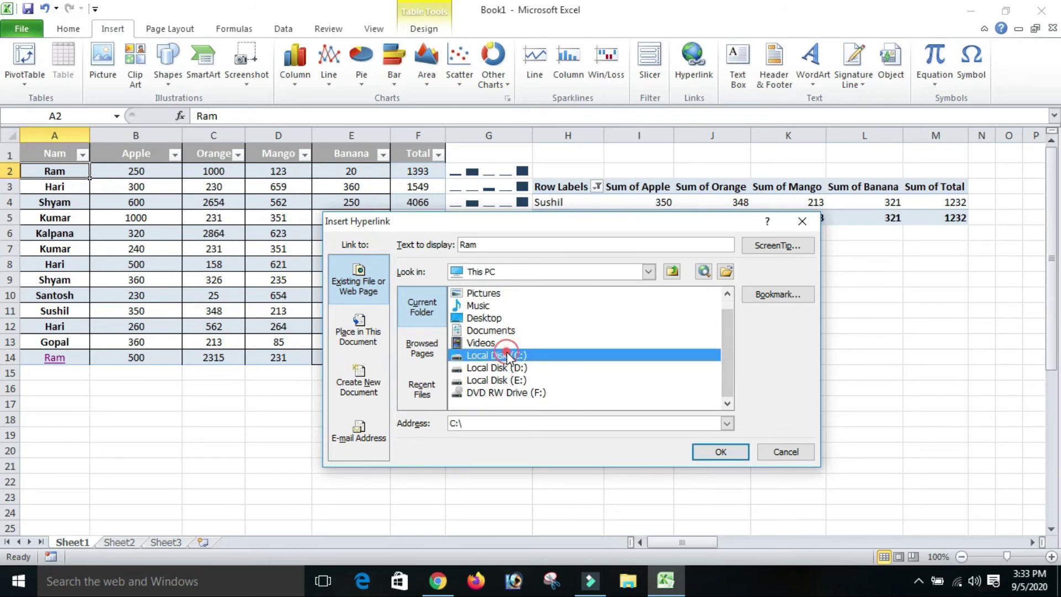
left_click(710, 453)
left_click(711, 373)
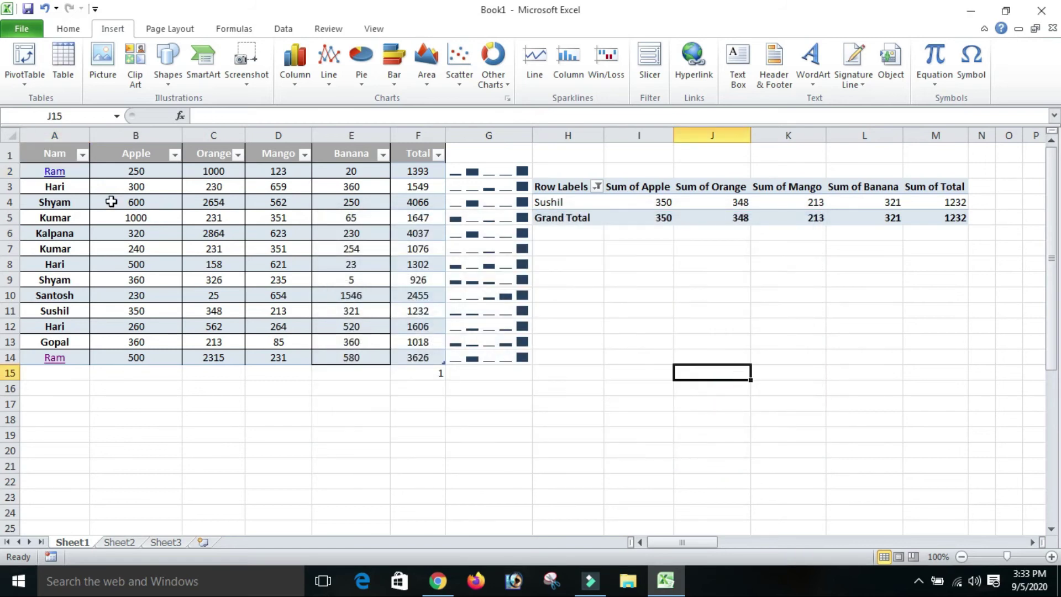
Follow the hyperlink in cell A2 to the C: drive, accepting the security notice, and close the drive's folder window after viewing it.
left_click(60, 177)
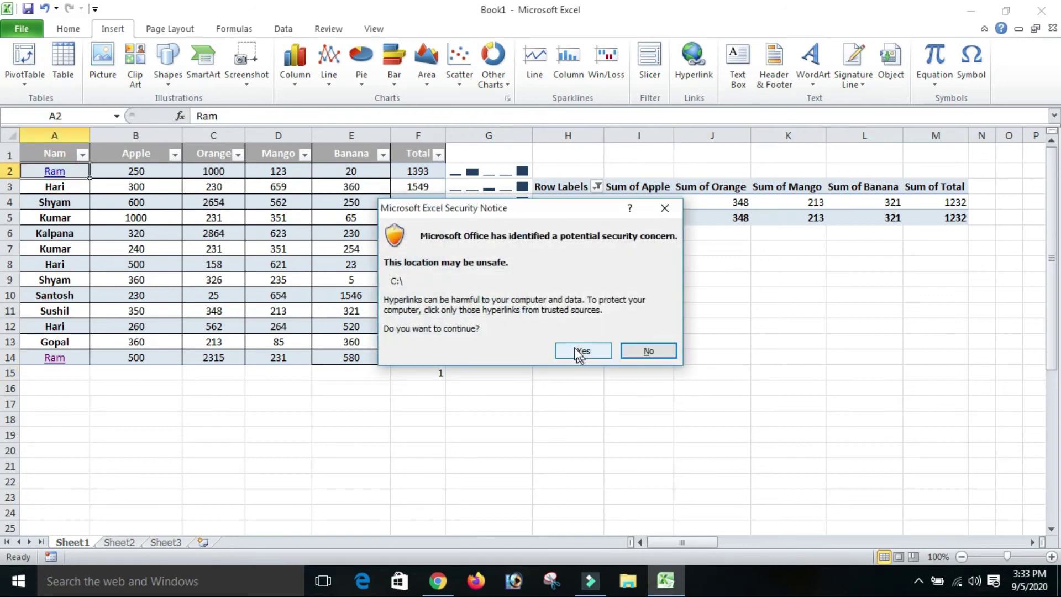
left_click(577, 350)
left_click(724, 432)
left_click(855, 72)
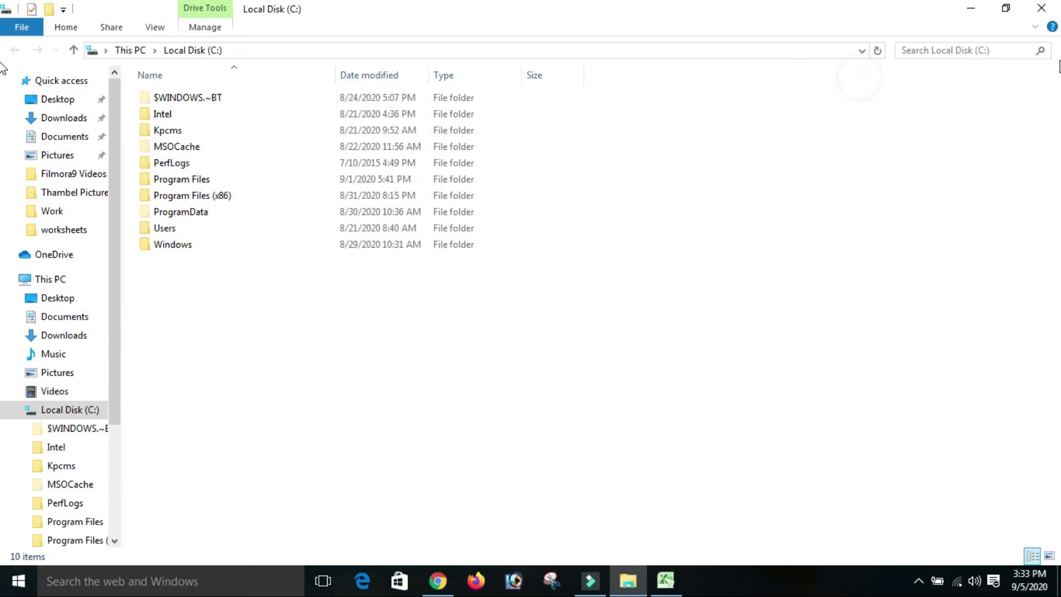
left_click(1054, 14)
left_click(743, 468)
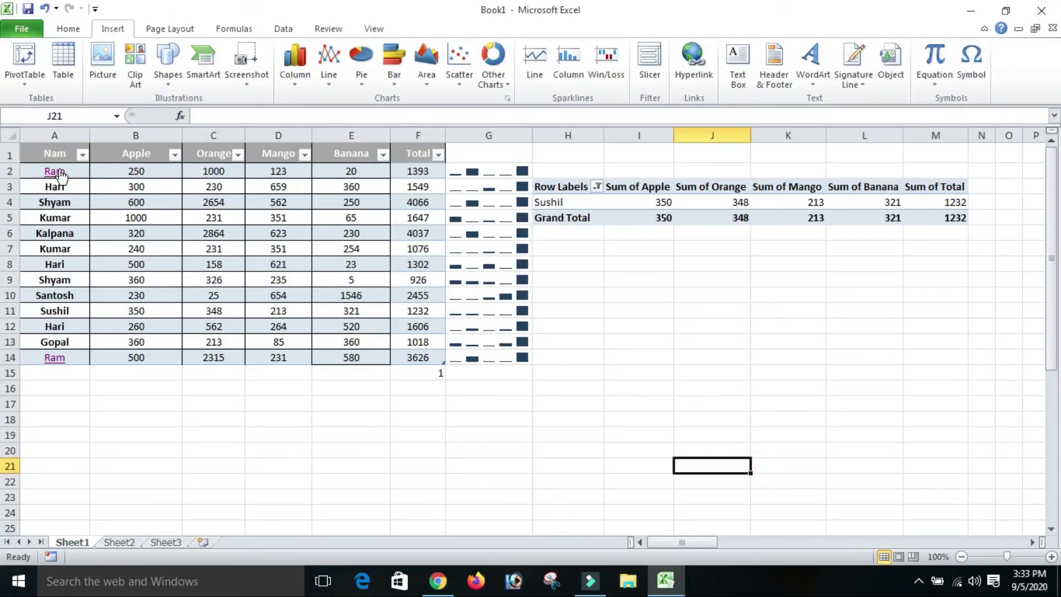
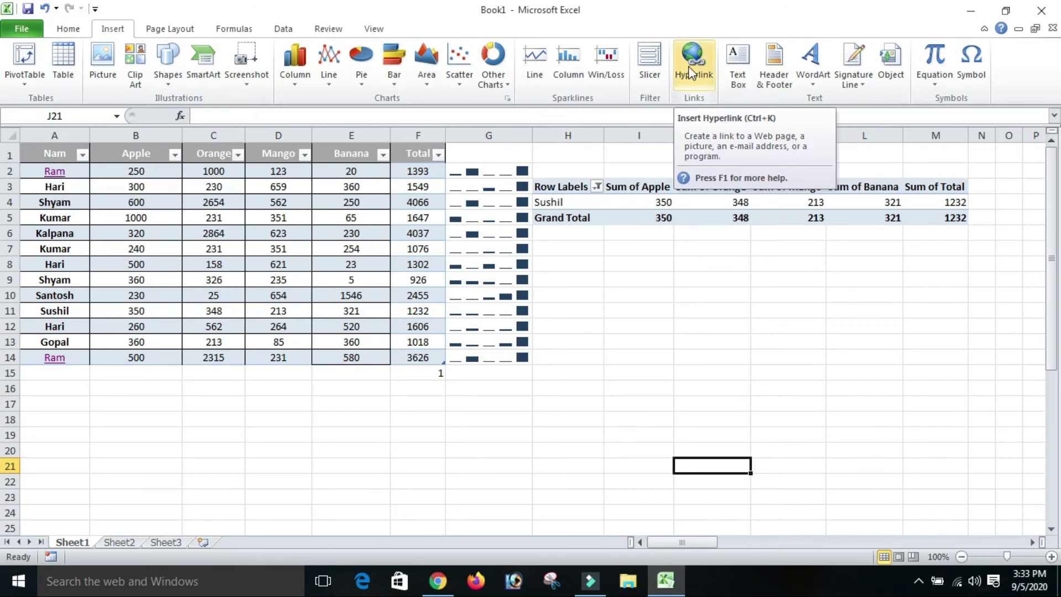
Draw an empty text box below the pivot table, covering about cells H9 to K19.
left_click(738, 77)
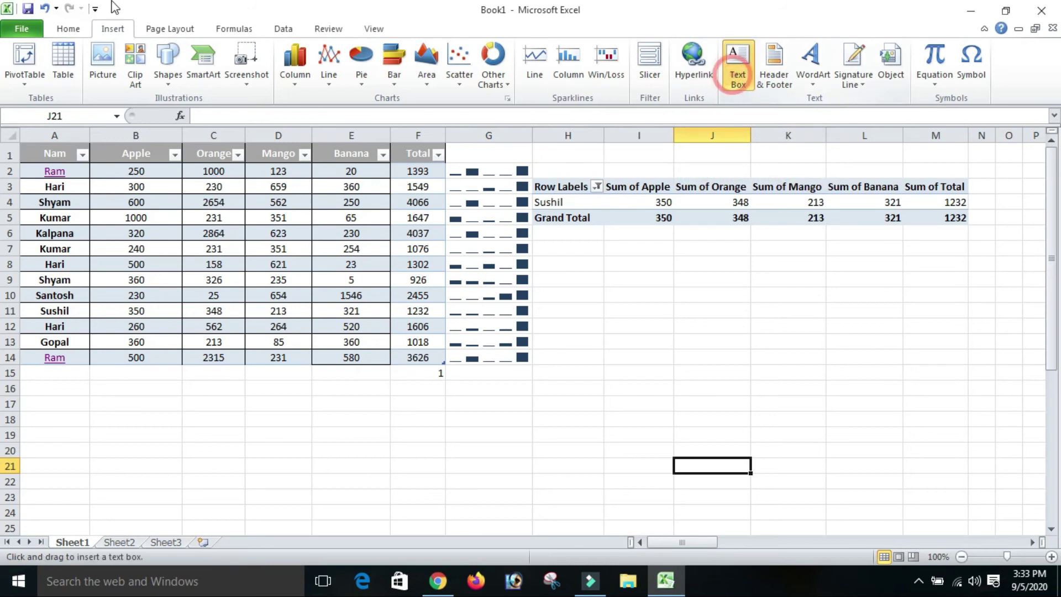
left_click(168, 83)
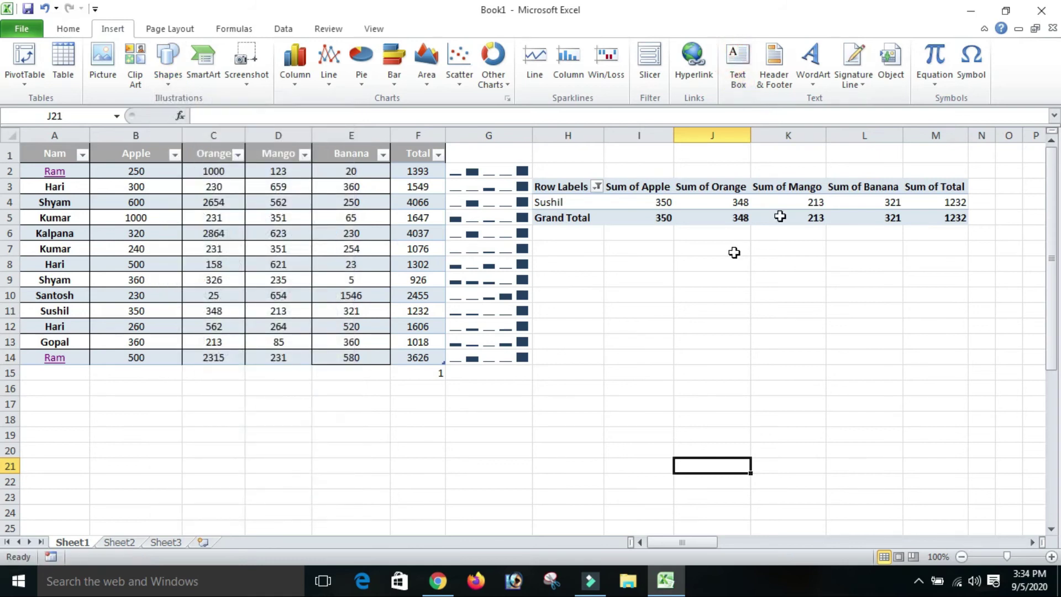
left_click(738, 61)
left_click_drag(552, 275, 821, 436)
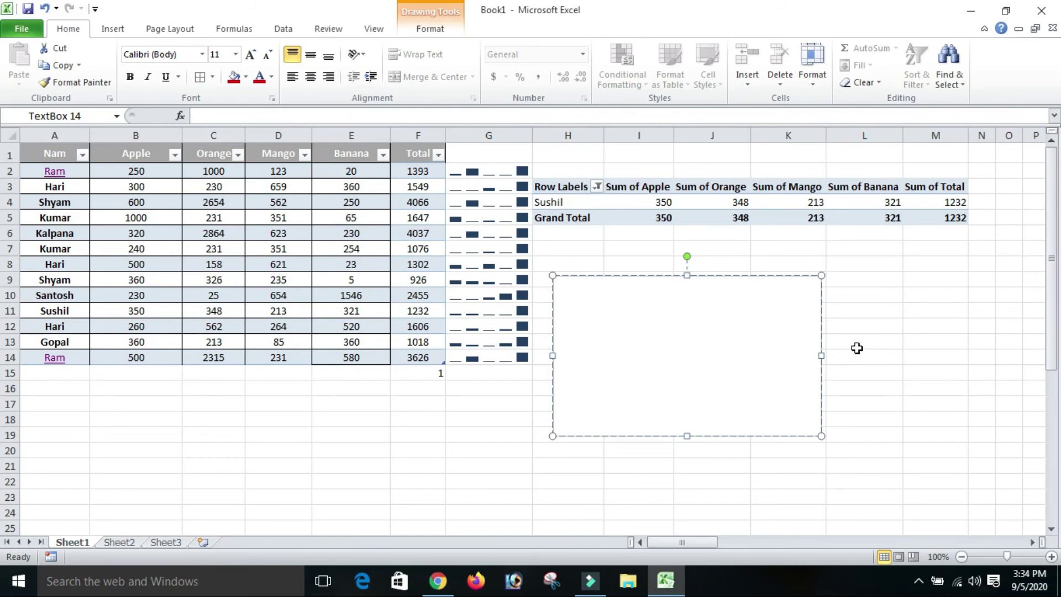
left_click(911, 305)
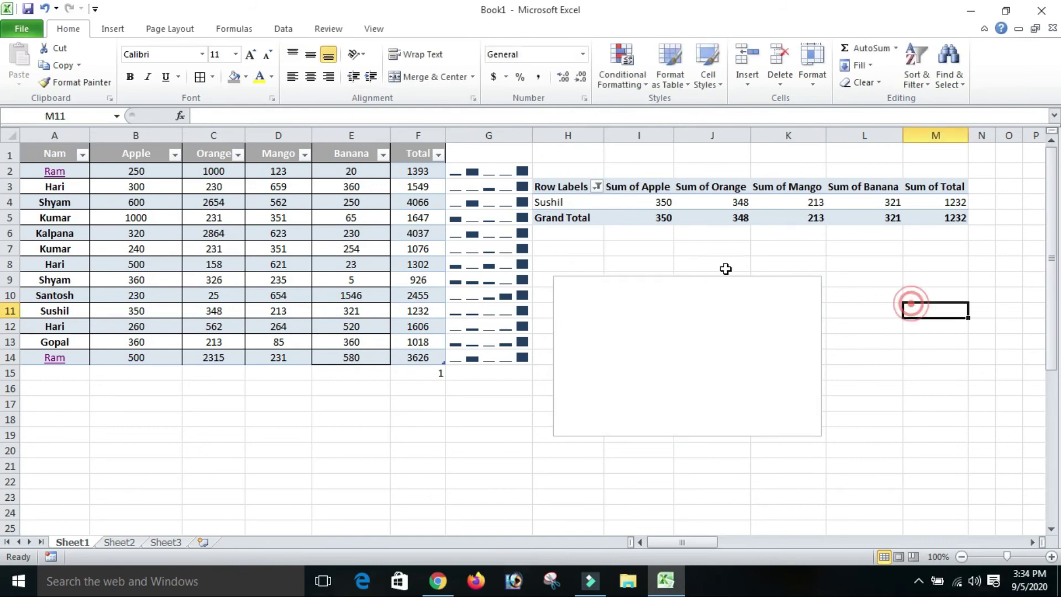
Insert a header and footer on Sheet1 and activate the centre header section of the page.
left_click(112, 29)
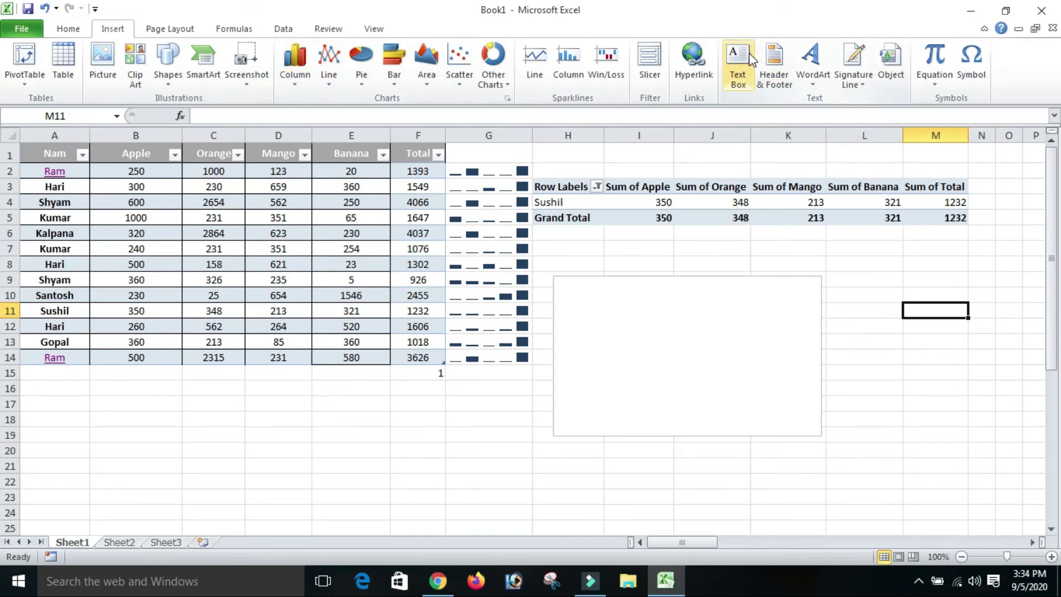
left_click(780, 73)
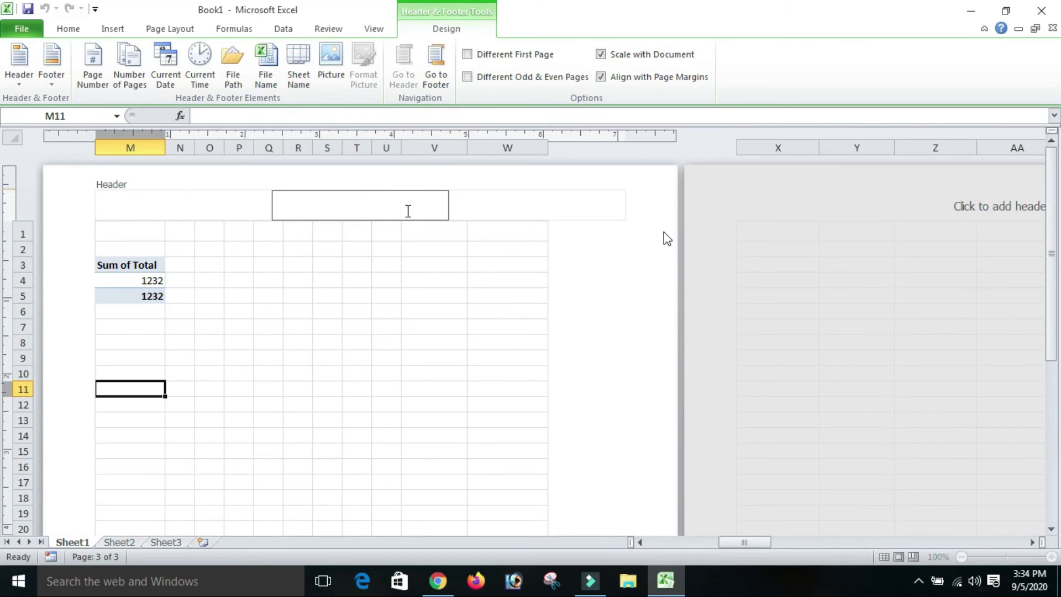
left_click_drag(1052, 218, 1052, 448)
left_click_drag(1050, 389, 1057, 177)
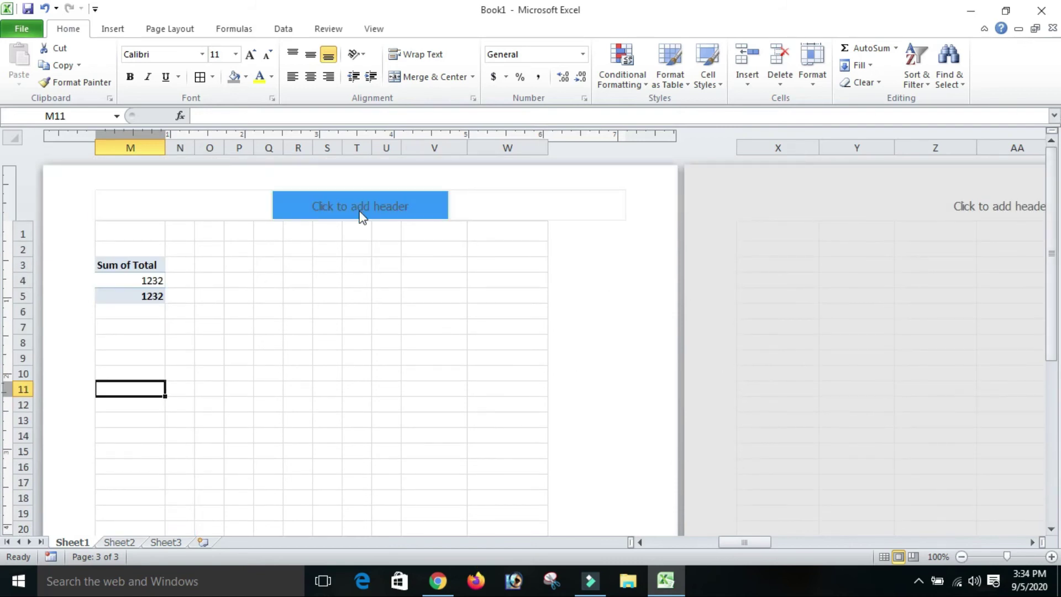
left_click(359, 206)
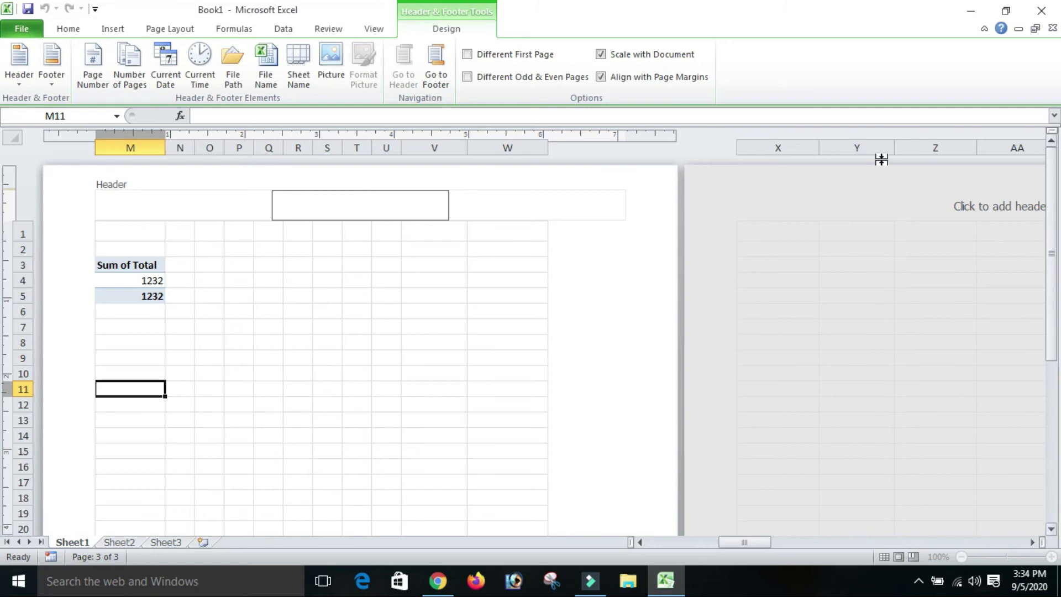
Examine the page down to its end and activate the centre footer section without entering text.
left_click_drag(1055, 200, 1052, 424)
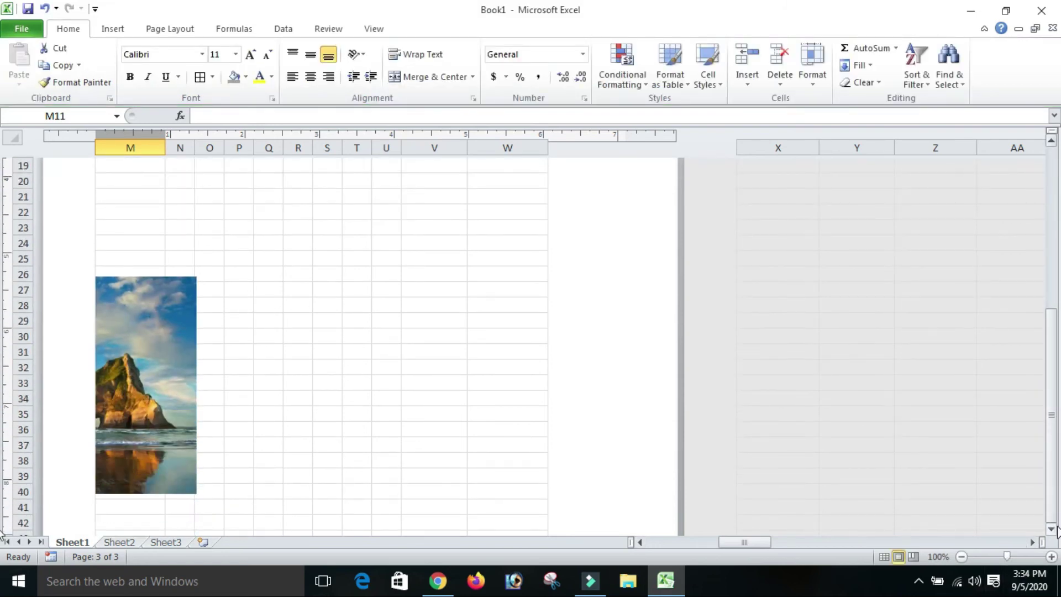
left_click(1054, 528)
left_click(1055, 527)
left_click(1055, 528)
left_click(1055, 528)
left_click(1055, 527)
left_click(1055, 528)
left_click(1055, 528)
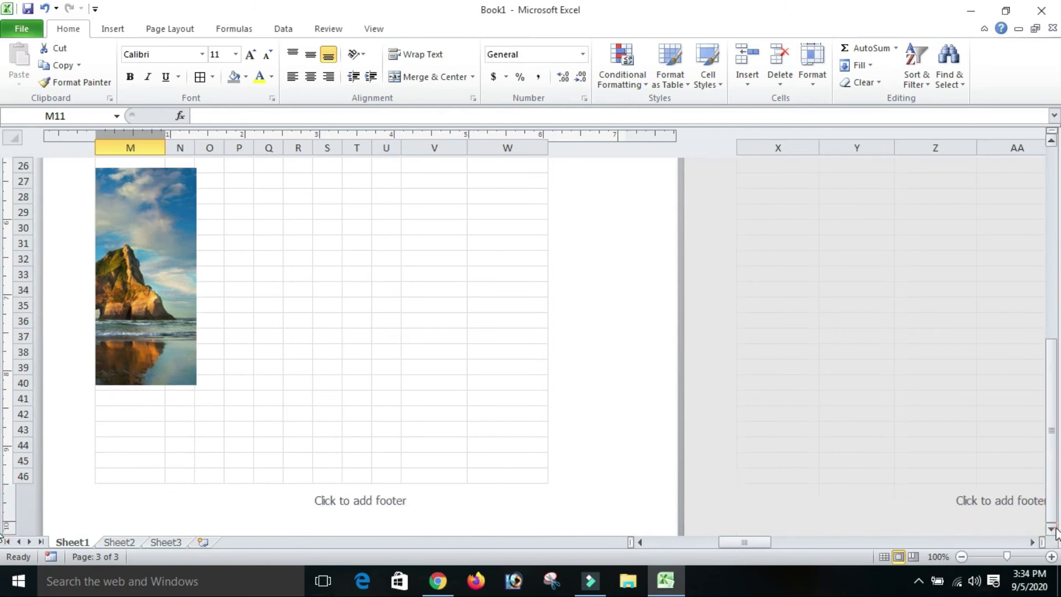
left_click(1055, 528)
left_click(376, 493)
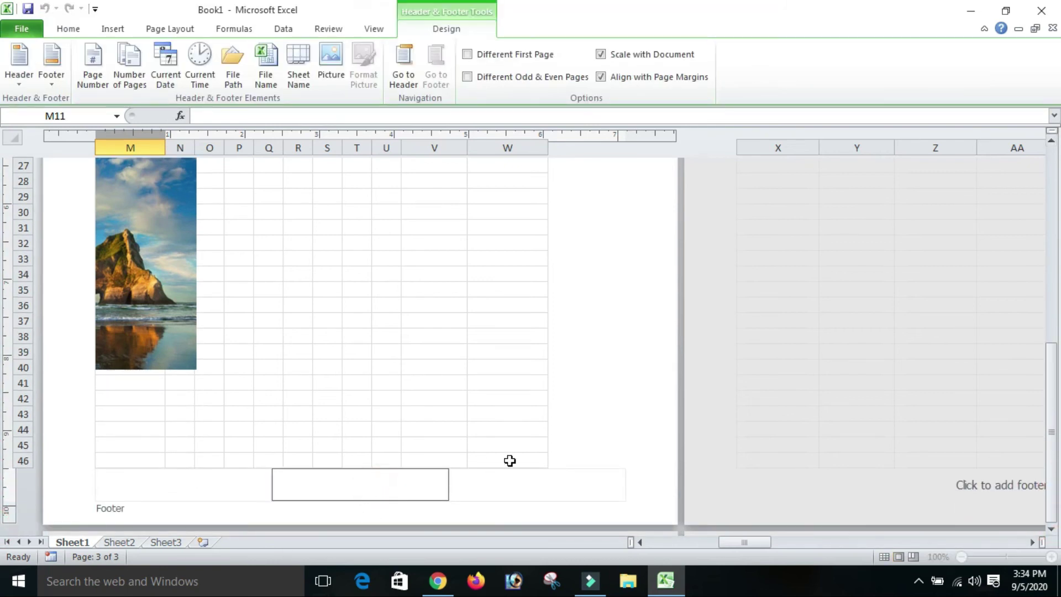
Enter "Shree Janjyoti Higher secondry" in the centre header section of Sheet1 and leave the header.
left_click_drag(1053, 397, 1055, 101)
left_click(386, 310)
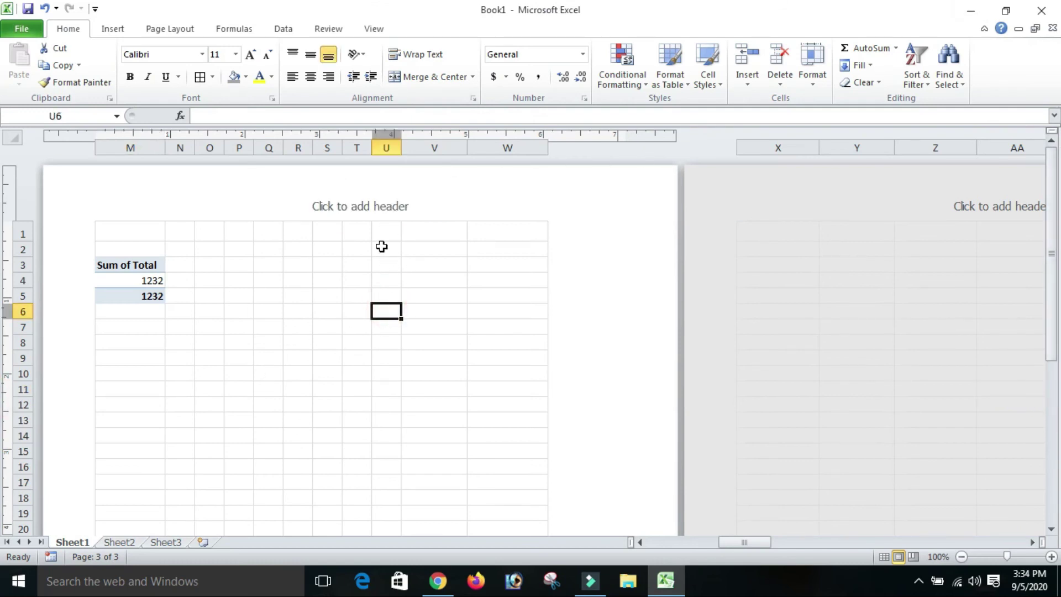
left_click(382, 208)
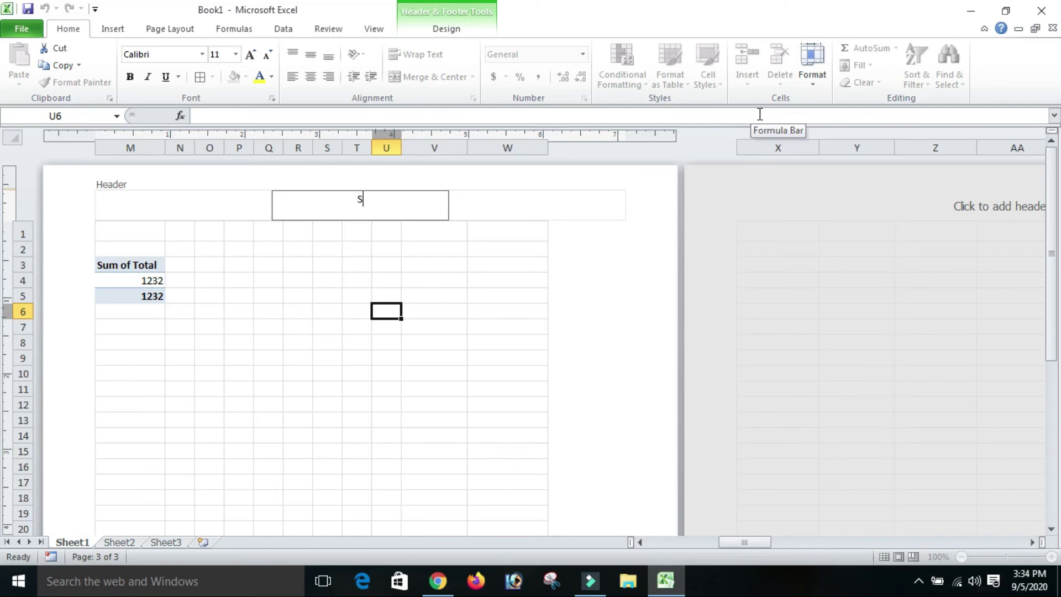
type("Shree Janjyoti Higher secondr")
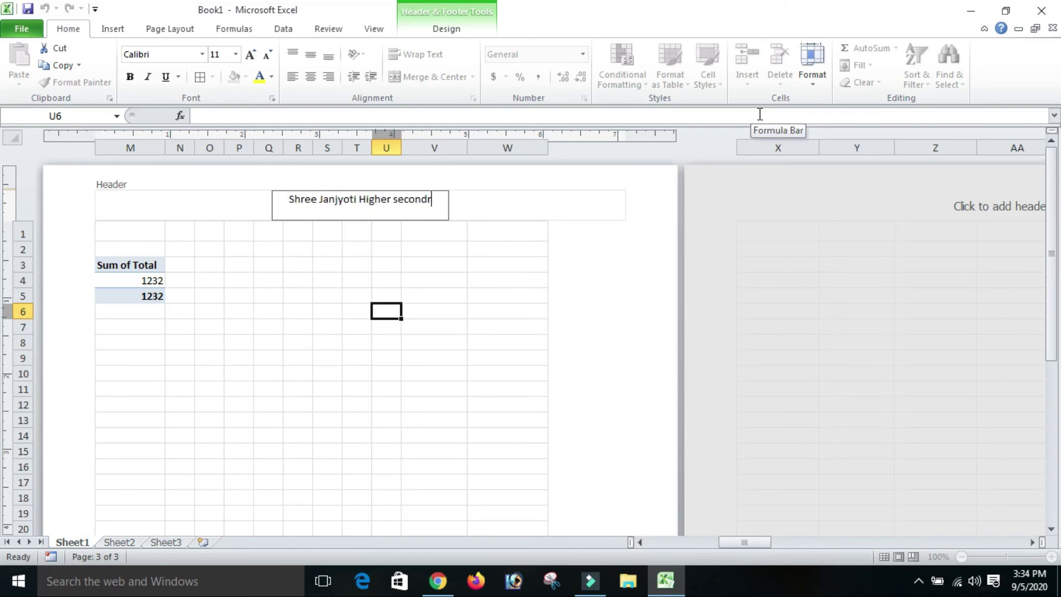
type("y")
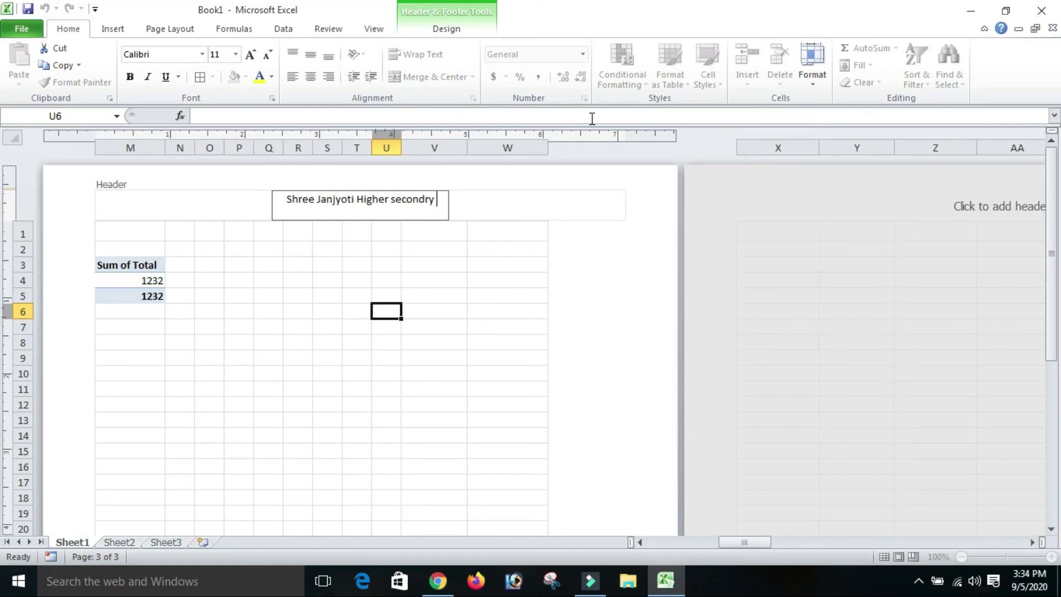
left_click_drag(332, 469, 334, 479)
mouse_move(1051, 205)
left_mouse_down()
mouse_move(1051, 234)
mouse_move(1051, 224)
left_mouse_up()
left_click(429, 245)
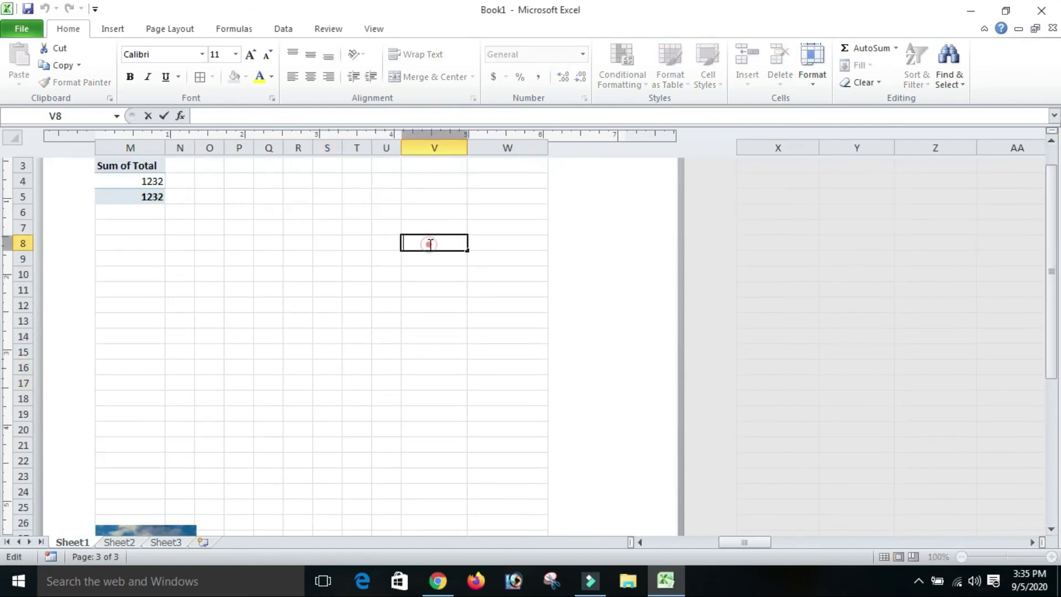
left_click(832, 330)
left_click(874, 295)
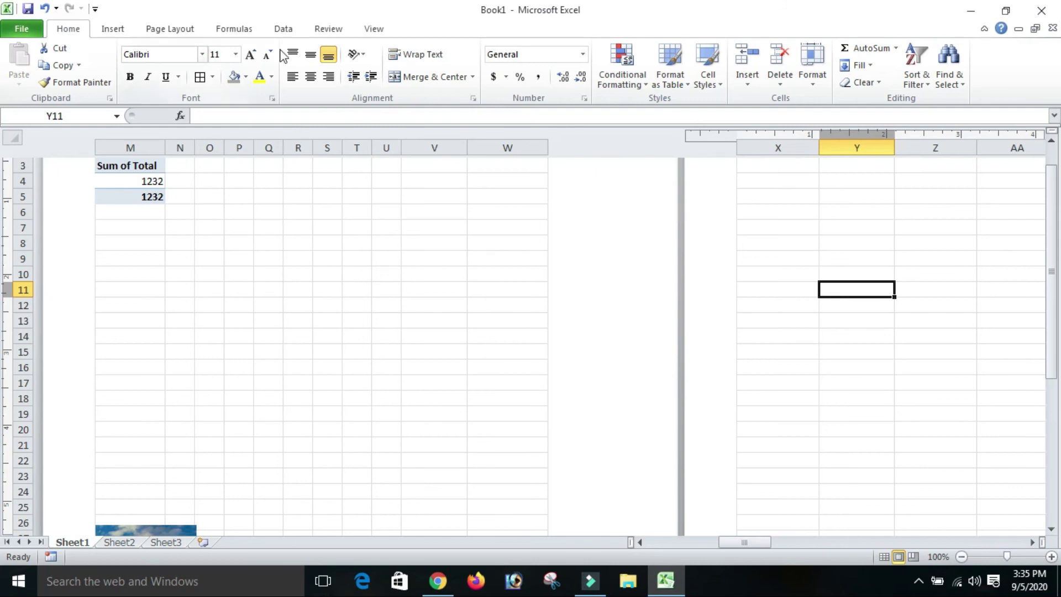
Check the header across the pages of Sheet1 and reopen the header and footer for editing.
left_click(113, 540)
left_click(84, 533)
left_click(72, 541)
left_click(571, 311)
left_click_drag(1053, 311, 1050, 301)
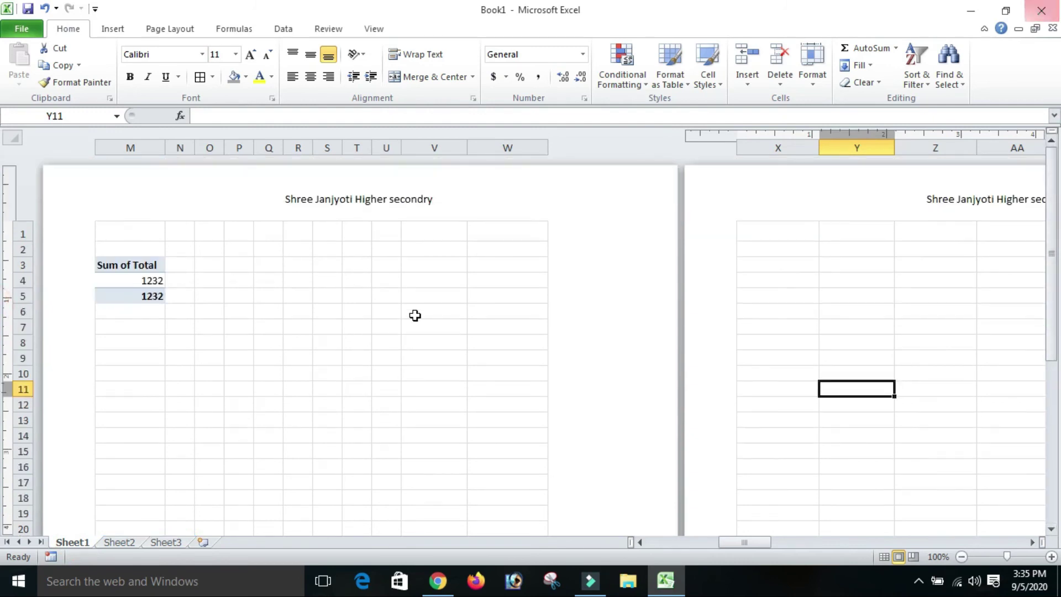
left_click(432, 265)
left_click(112, 29)
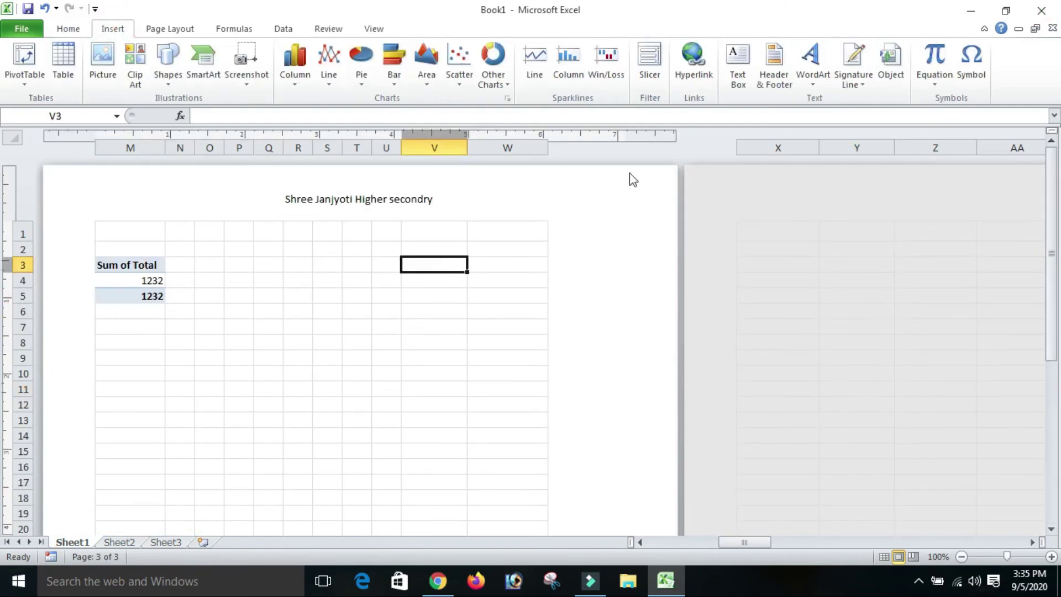
left_click(774, 66)
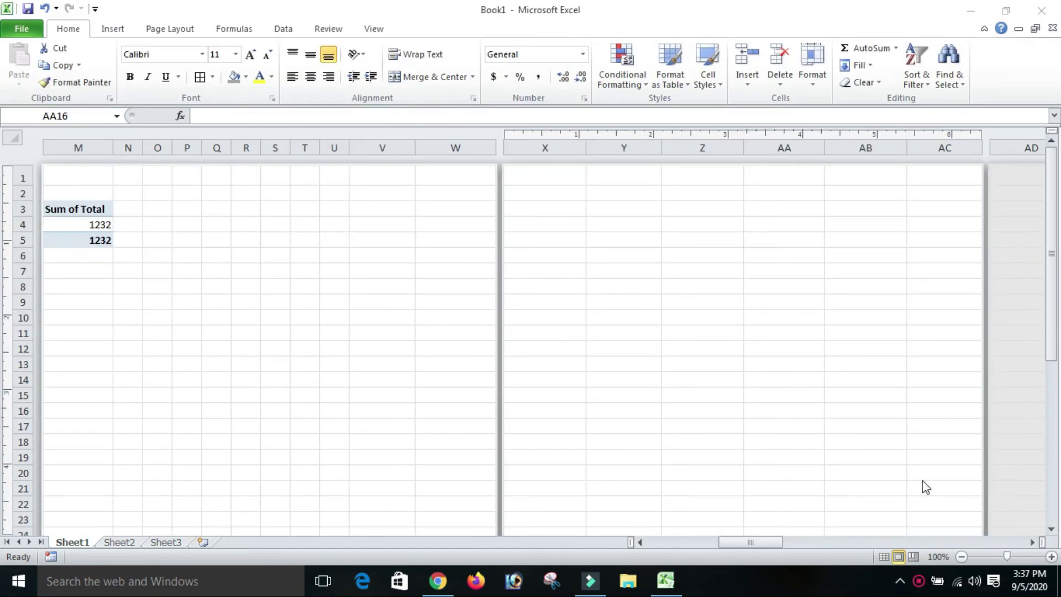
Return Sheet1 to Normal view and check the header in the print preview.
left_click(884, 557)
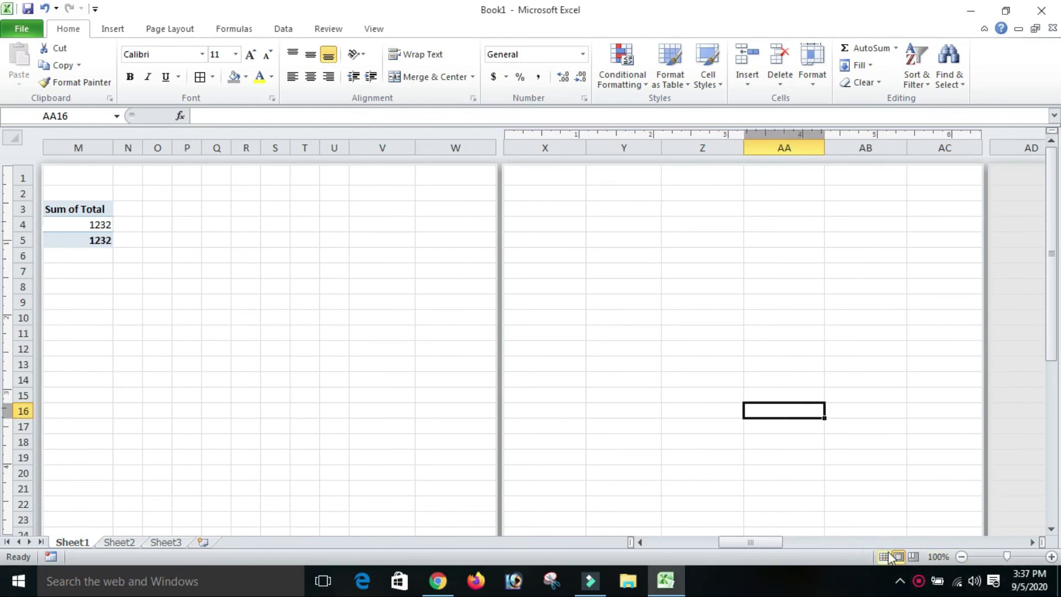
left_click(497, 431)
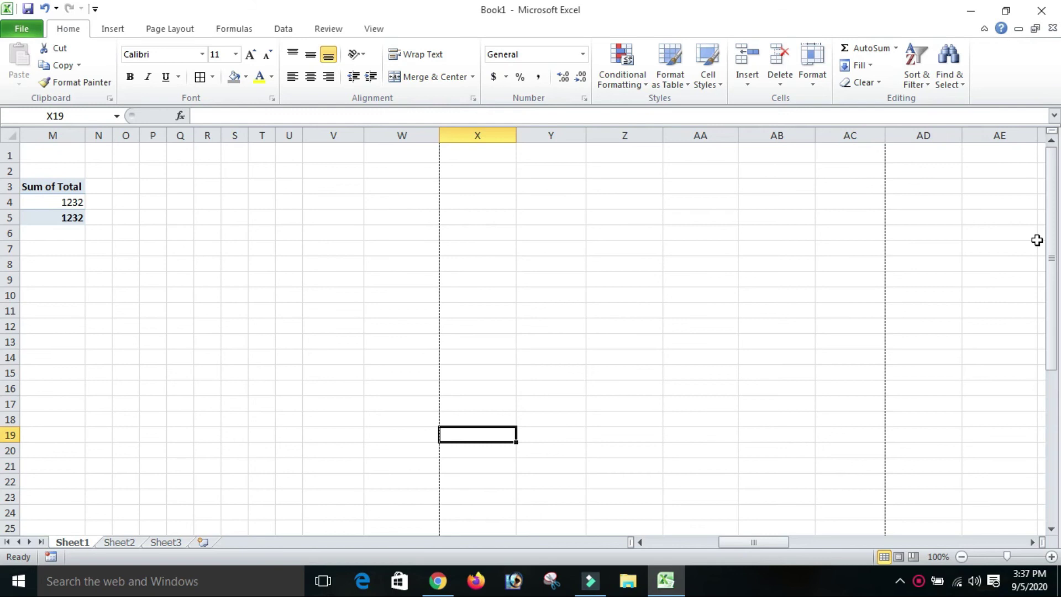
key("ctrl+p")
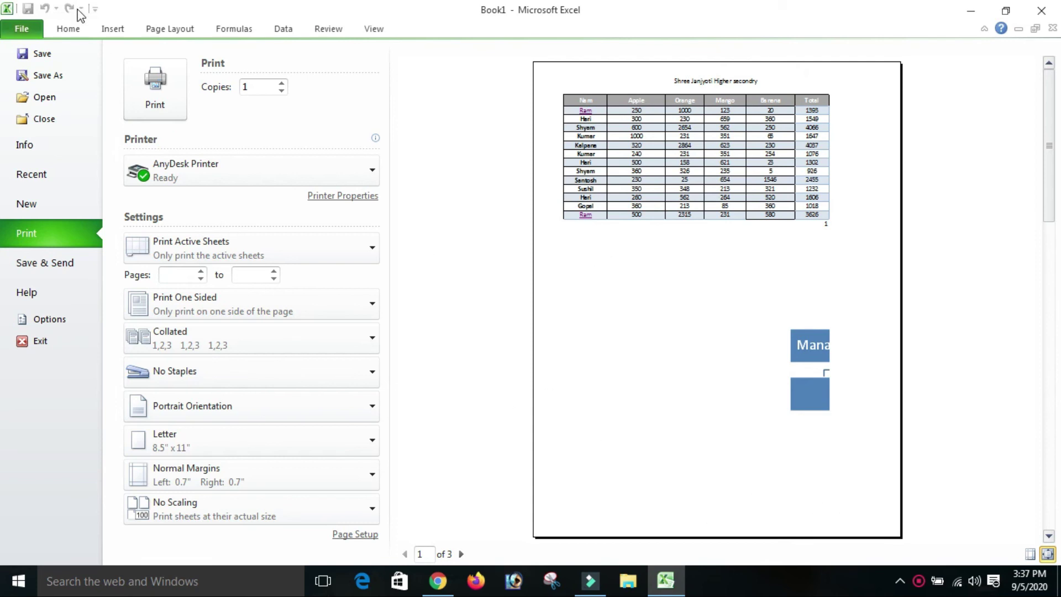
left_click(69, 28)
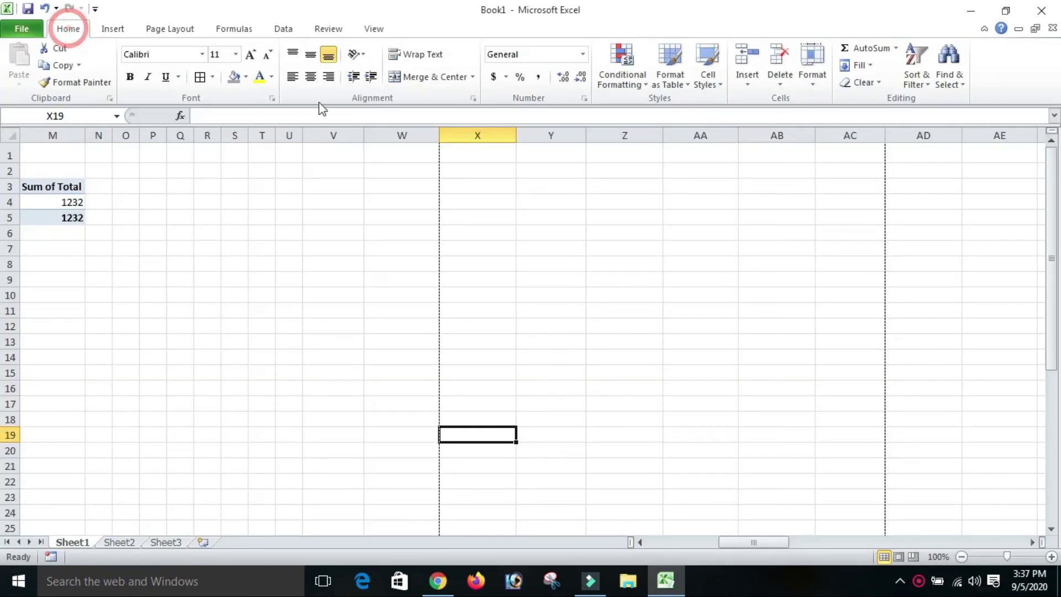
Insert a WordArt object in the blue gradient style with a light blue outline, and select its placeholder text.
left_click(107, 30)
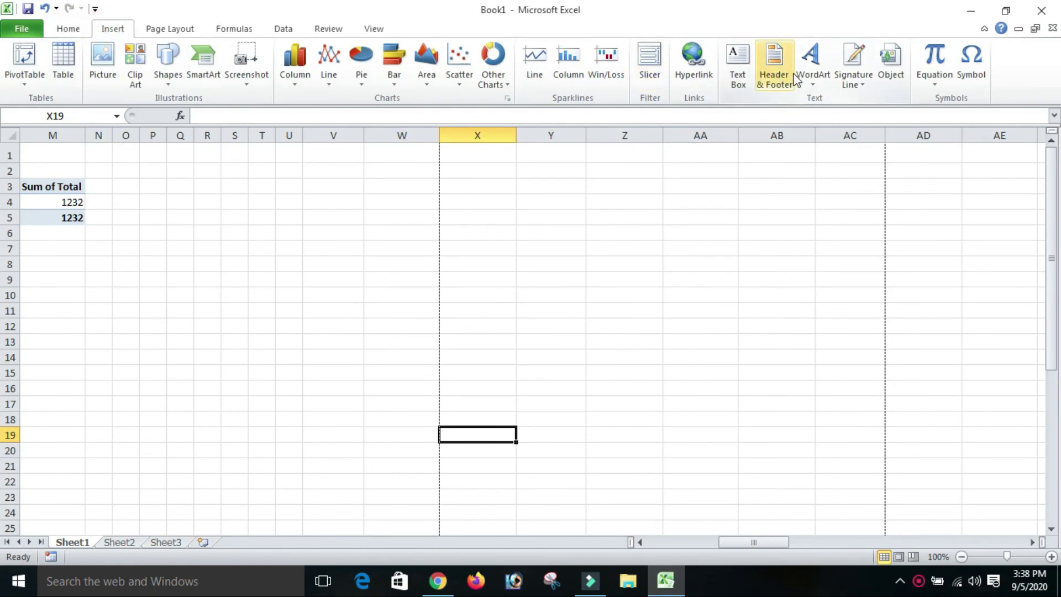
left_click(819, 77)
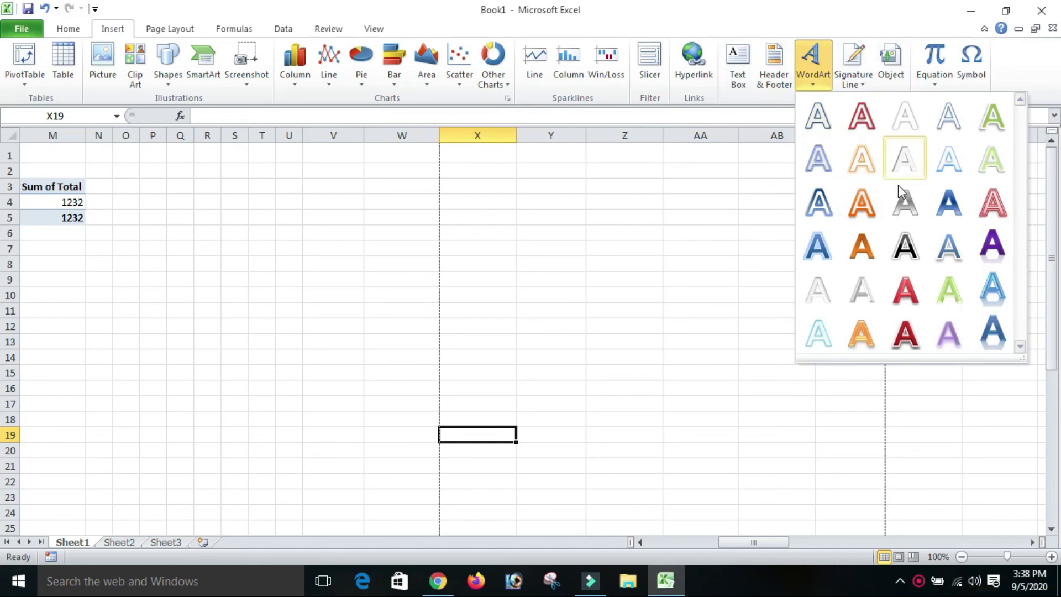
left_click(817, 245)
left_click_drag(132, 202, 436, 283)
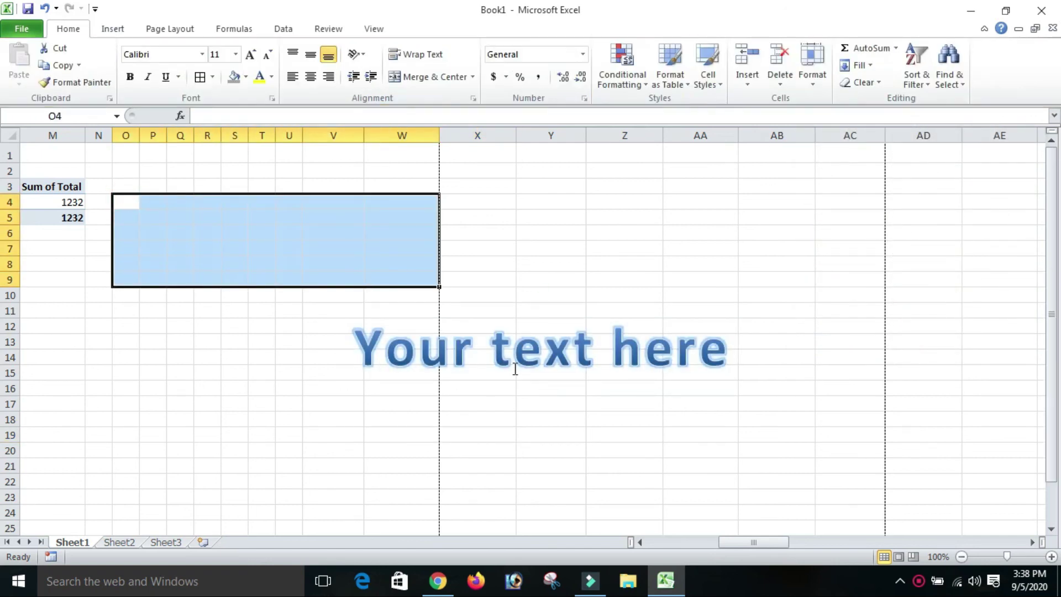
left_click(514, 369)
left_click(671, 361)
left_click_drag(714, 352, 202, 337)
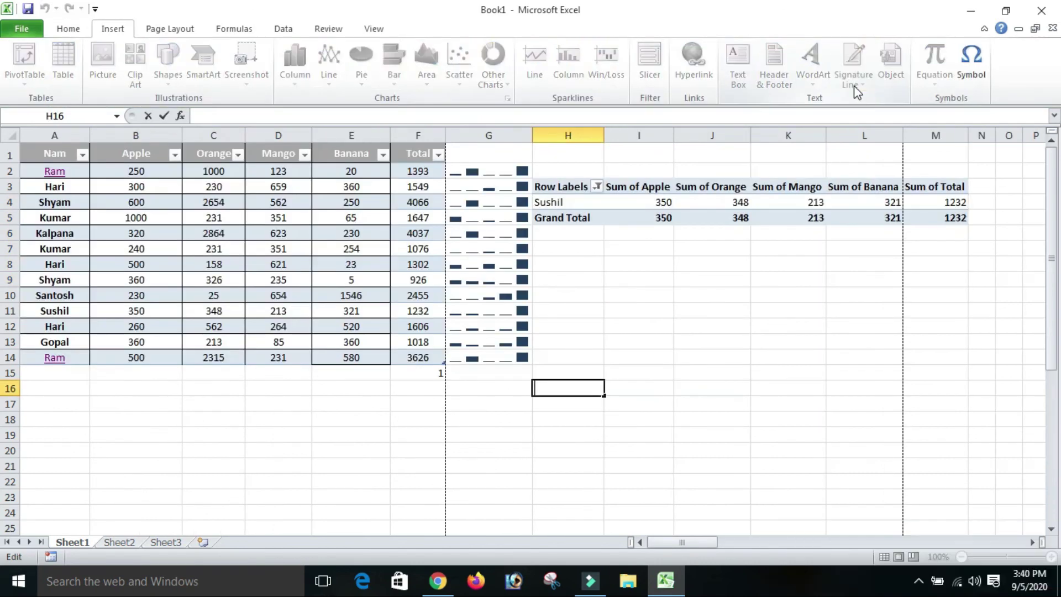
Add a Microsoft Office signature line with a signer's name, the title asdw and an e-mail entry, and place it below the fruit table around B16 to D22.
left_click(789, 264)
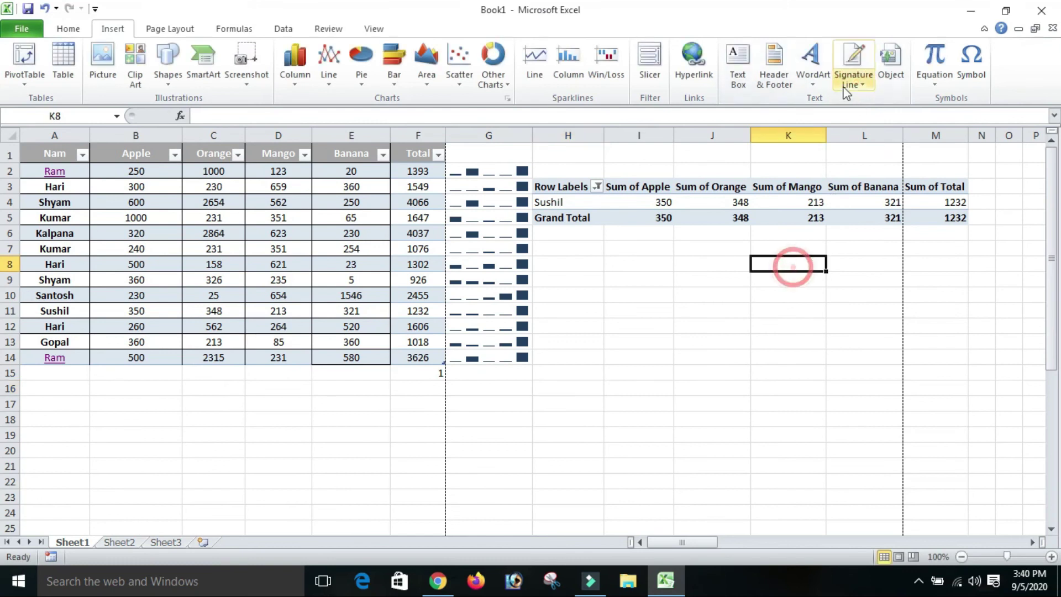
left_click(853, 72)
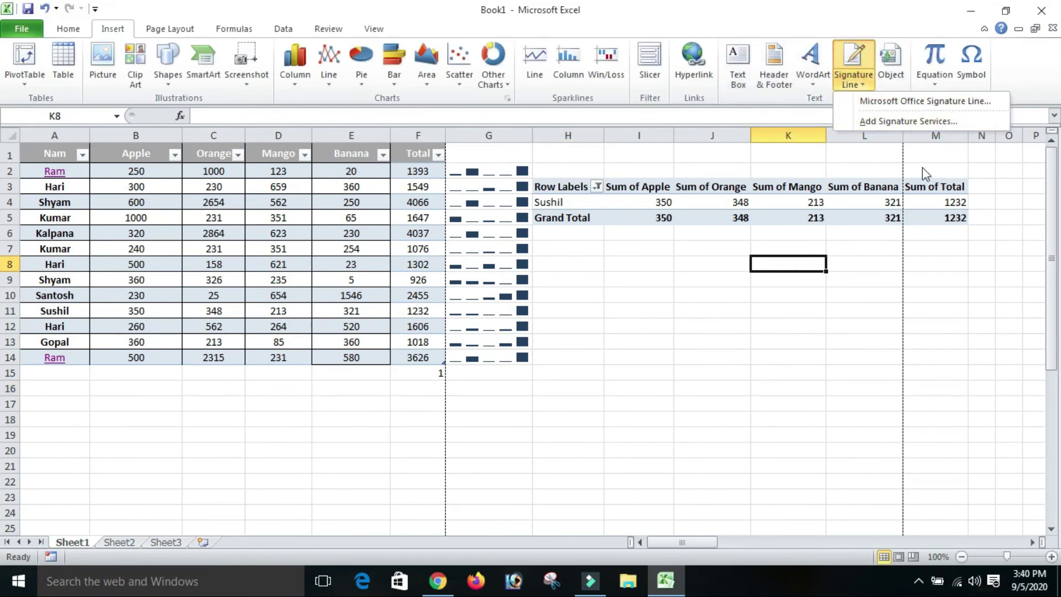
left_click(910, 101)
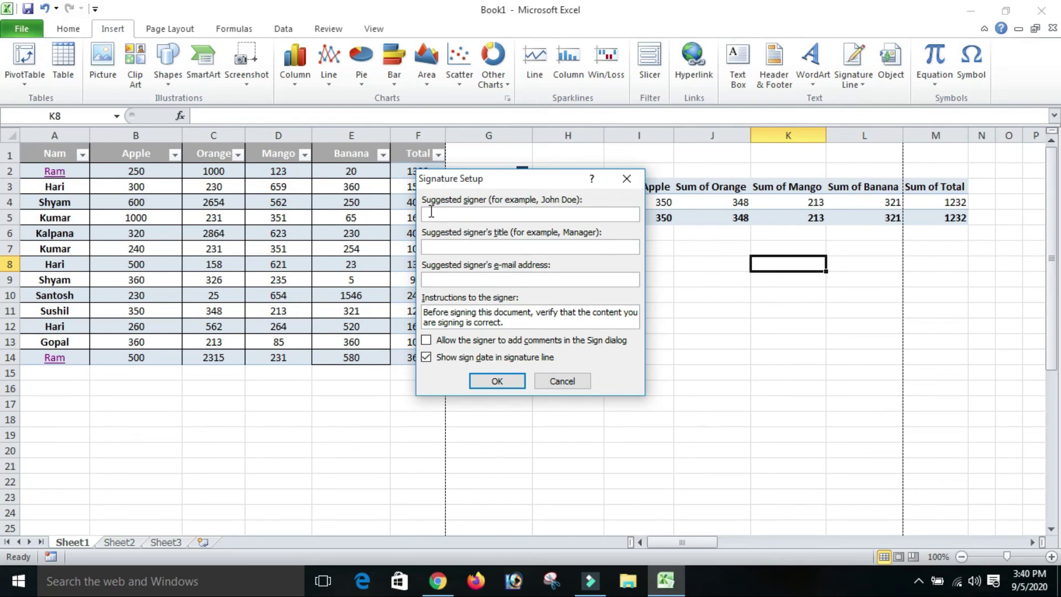
left_click(461, 248)
type("asdw")
left_click(478, 380)
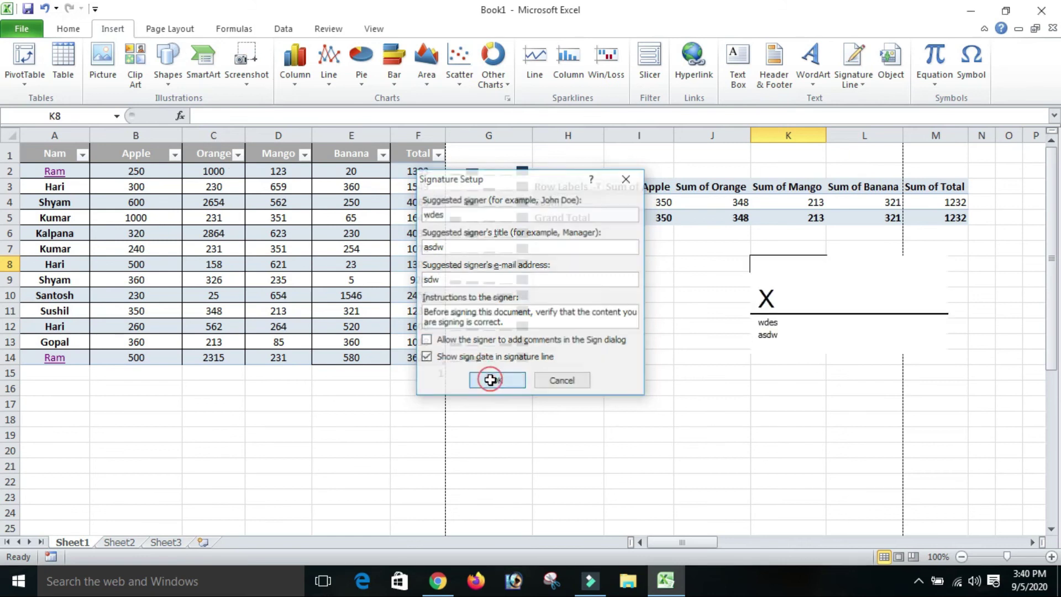
mouse_move(794, 299)
left_mouse_down()
mouse_move(294, 396)
mouse_move(173, 431)
left_mouse_up()
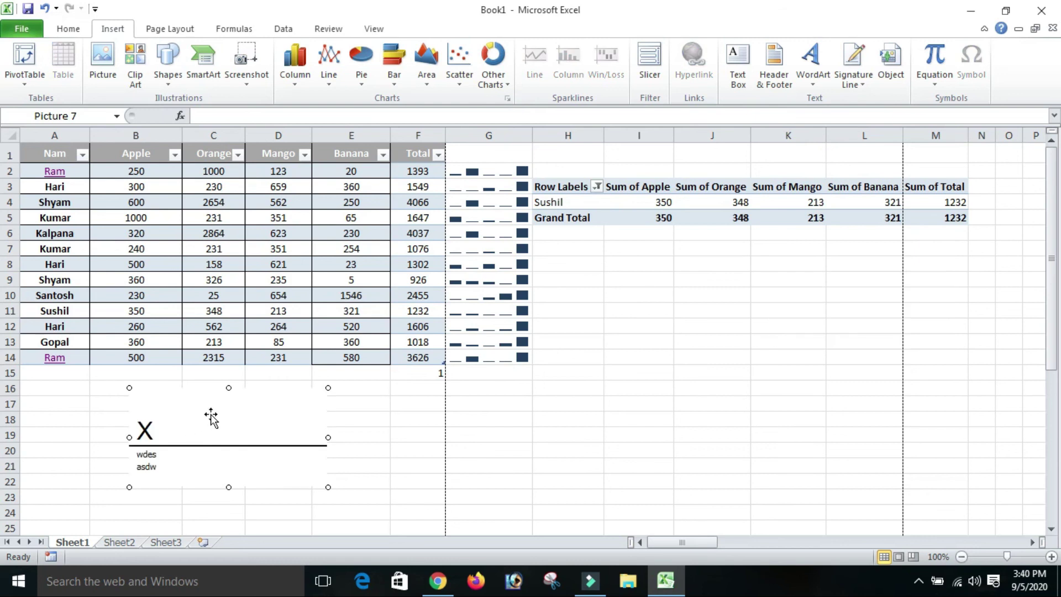
Embed a new Microsoft PowerPoint 97-2003 Presentation object below the pivot table and leave its editing mode.
left_click(890, 77)
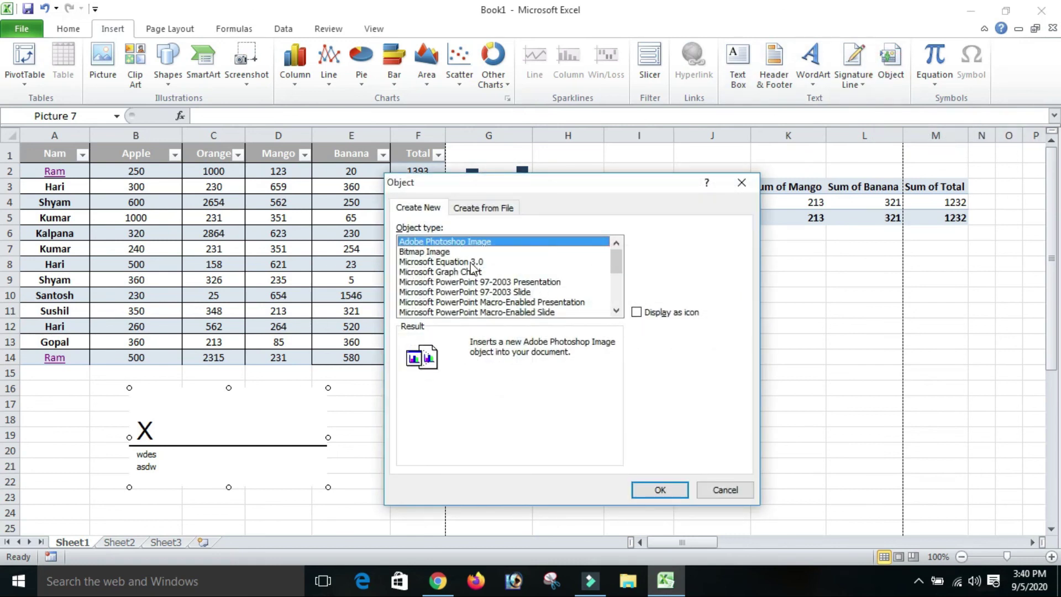
left_click(476, 282)
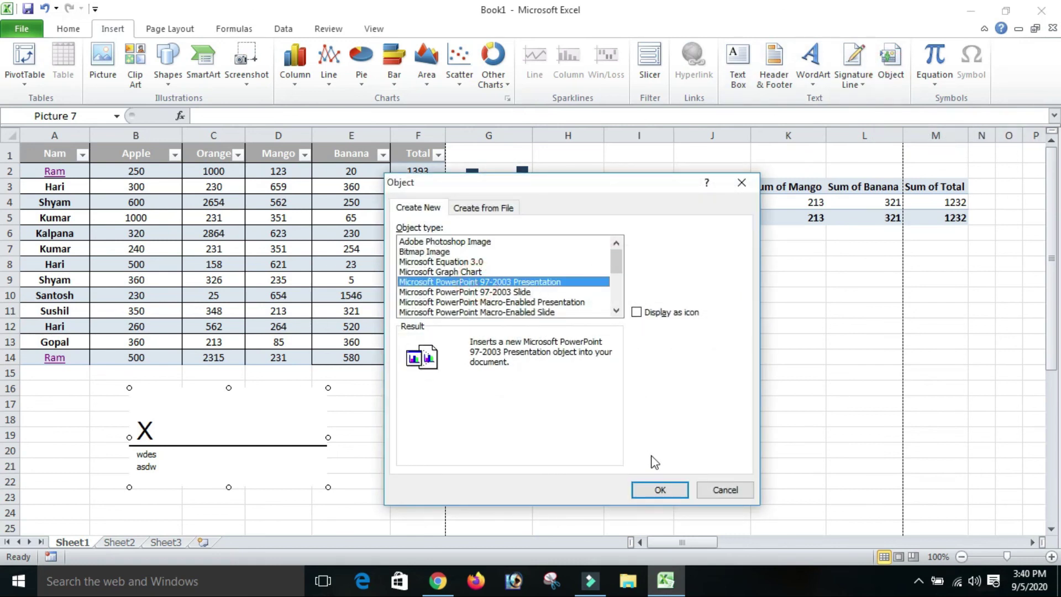
left_click(657, 490)
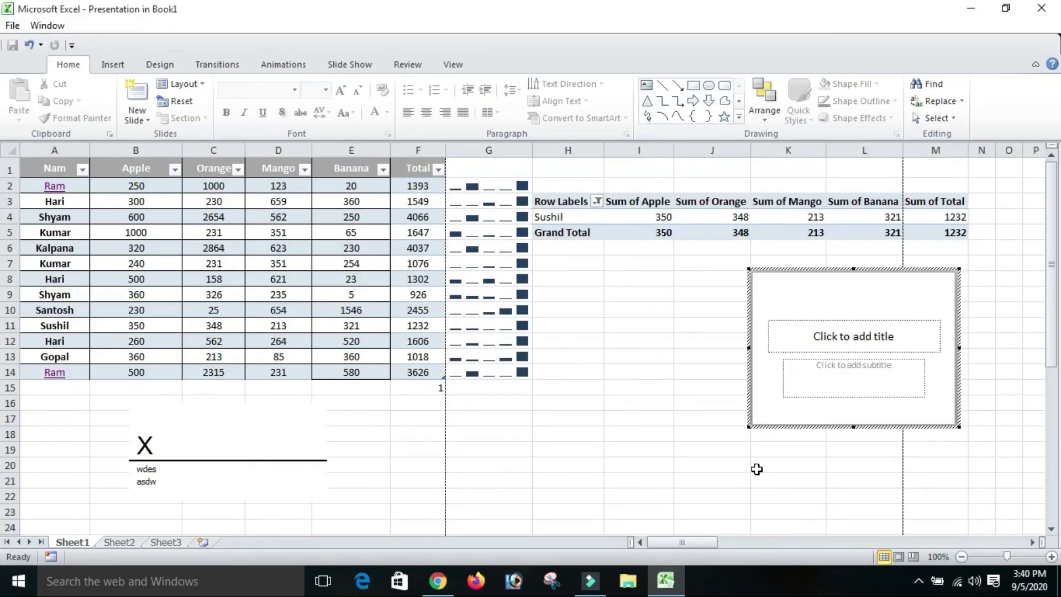
left_click(828, 269)
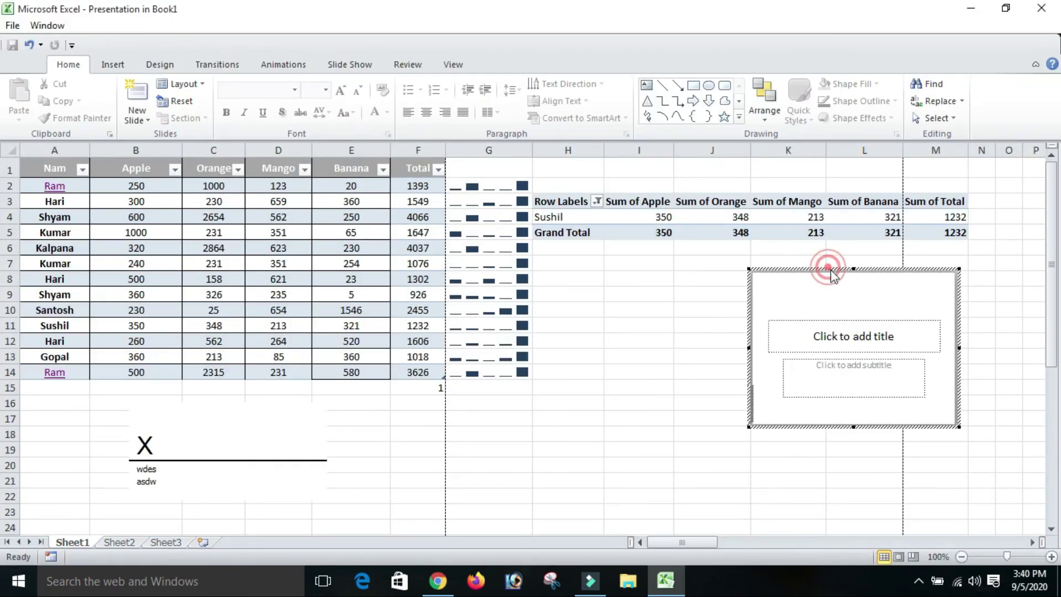
left_click(830, 270)
left_click(749, 326)
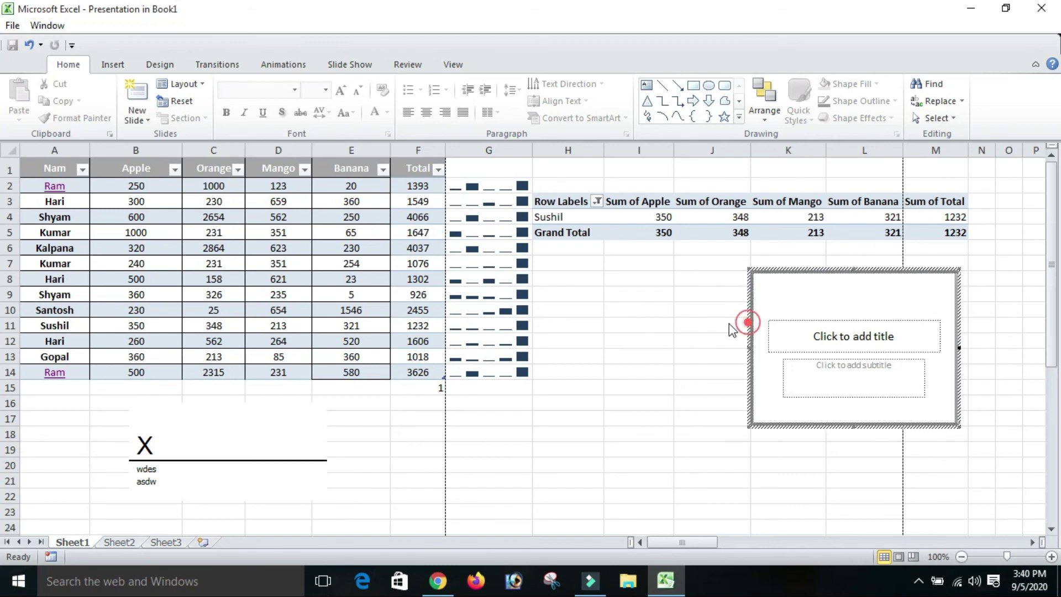
left_click(673, 325)
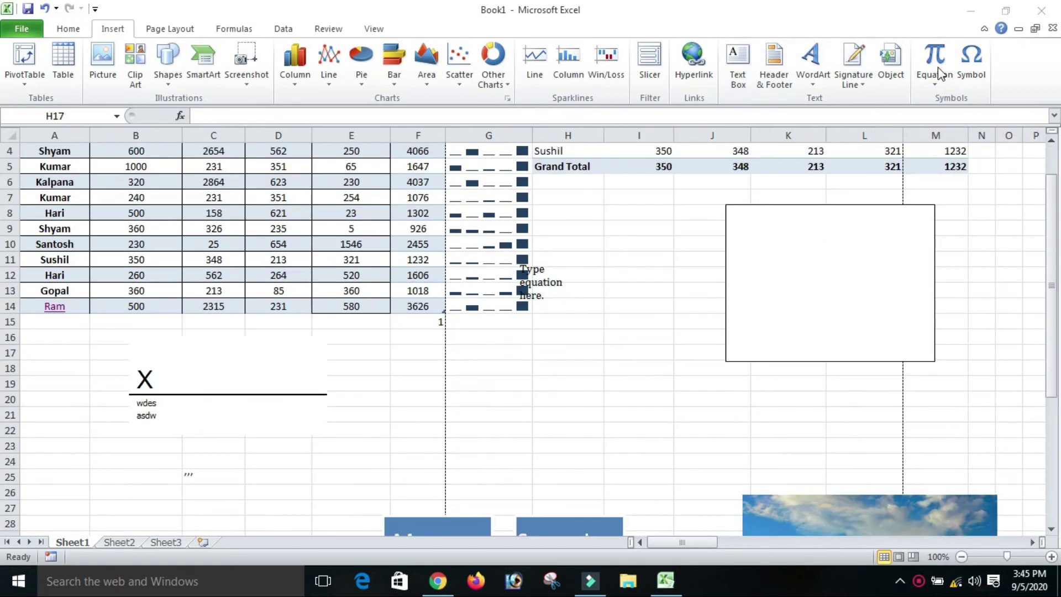
Insert a blank equation placeholder around G15 to H17, below the existing one, and deselect it.
left_click(940, 73)
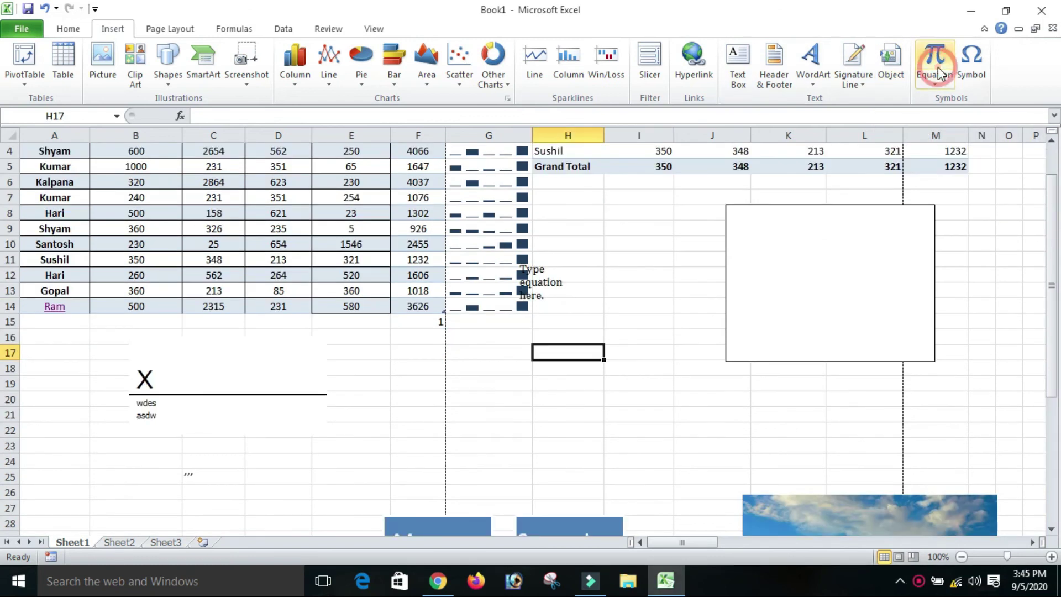
left_click(934, 71)
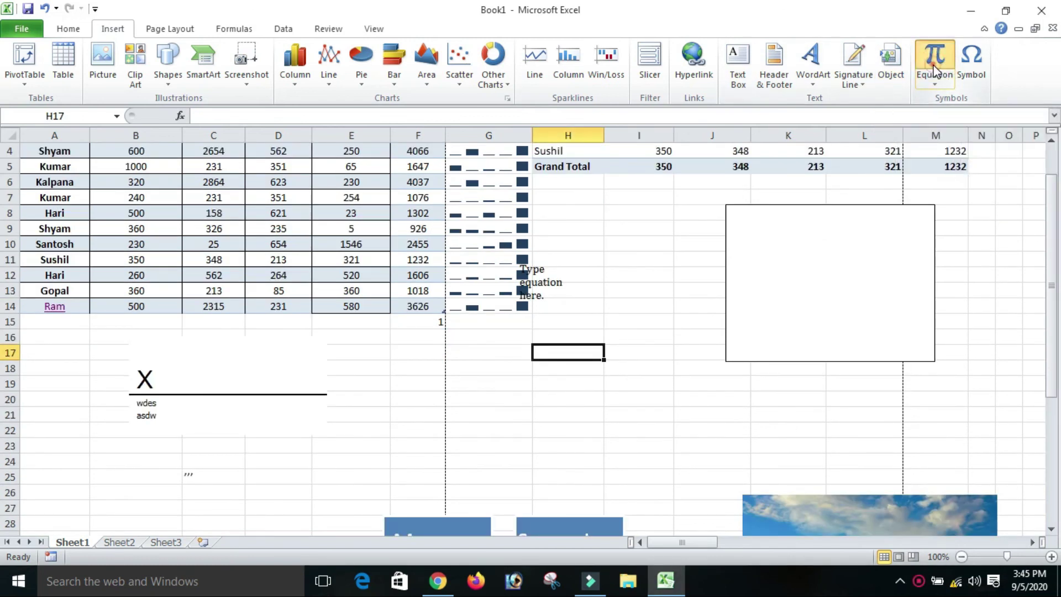
left_click(112, 29)
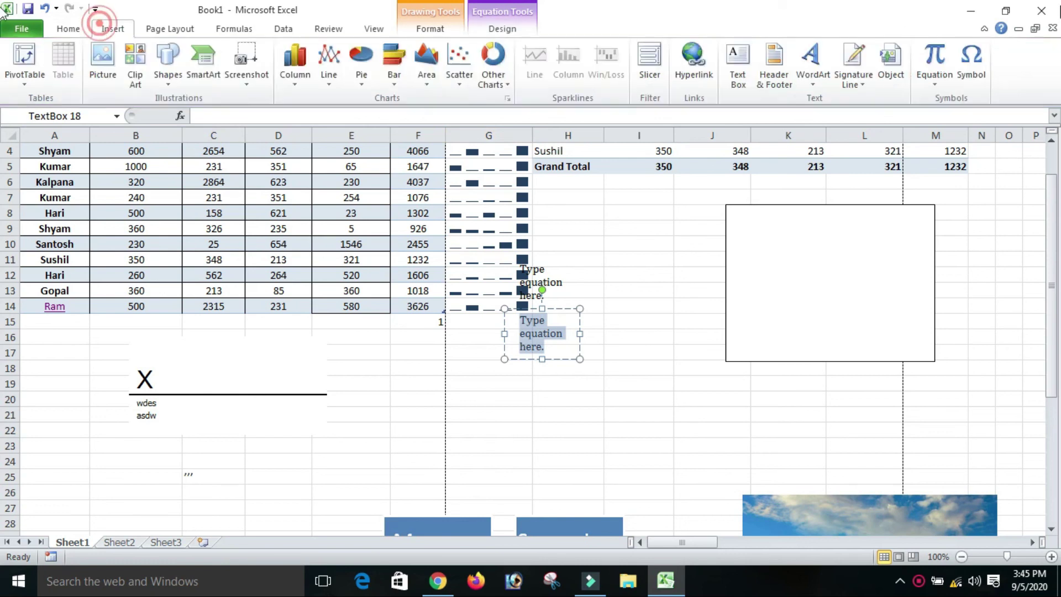
left_click(934, 87)
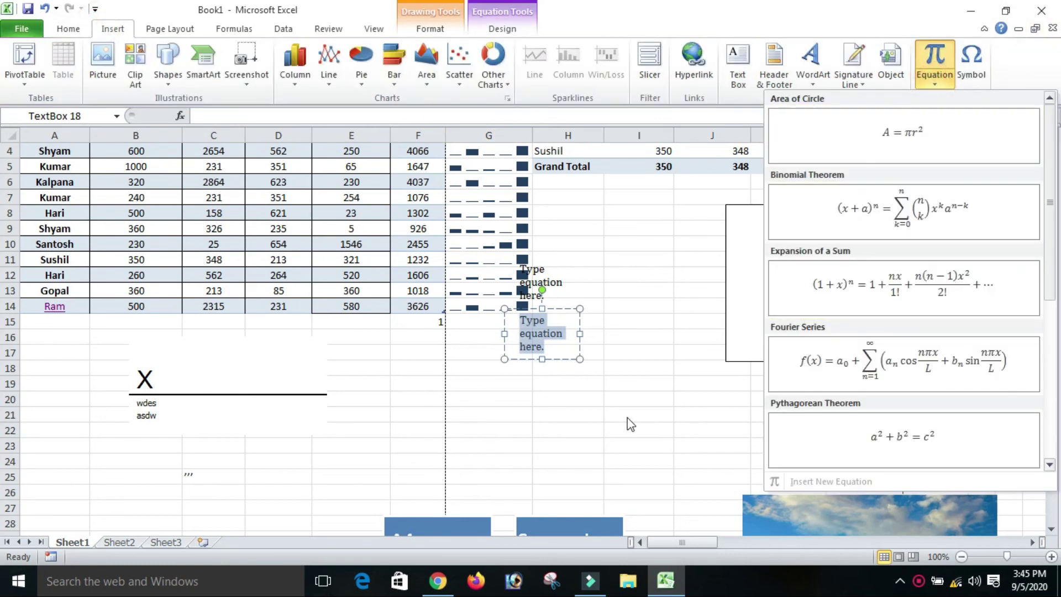
left_click(602, 422)
left_click(596, 383)
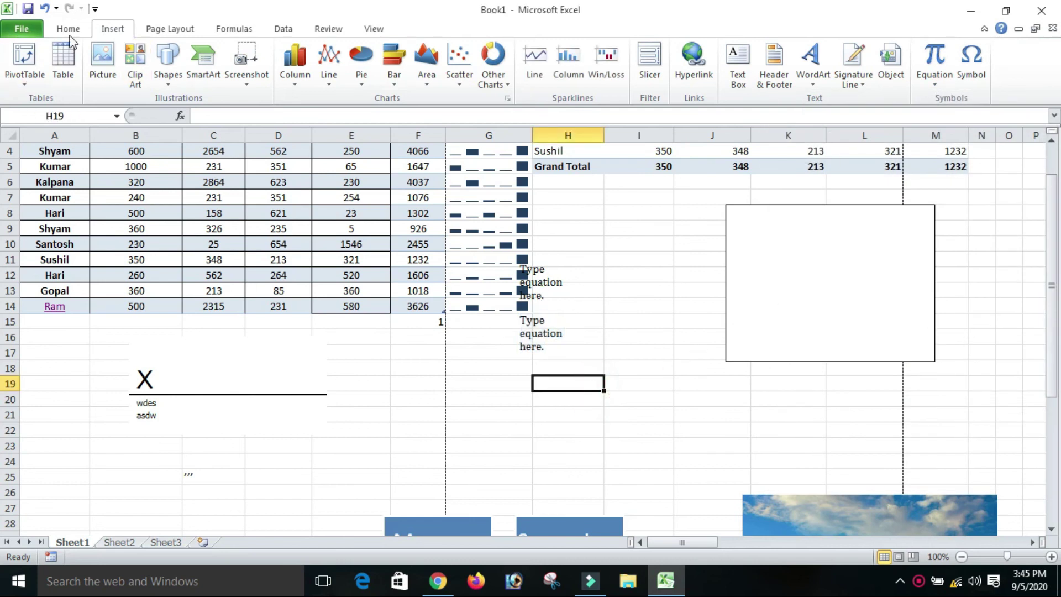
Insert the preset Expansion of a Sum equation, widen it onto a single line and place it around H20 to K22.
left_click(941, 83)
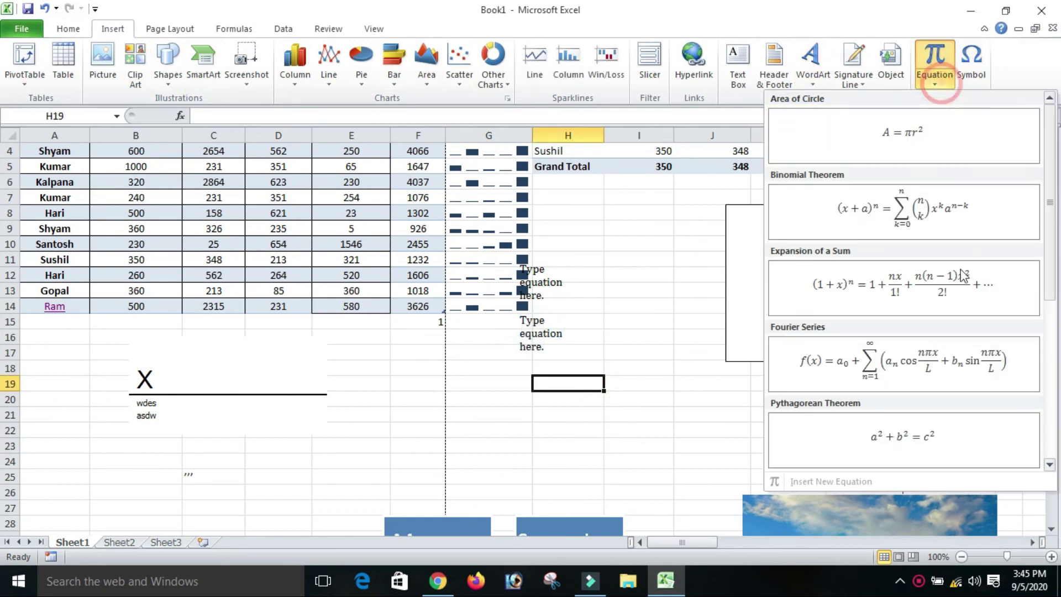
left_click(951, 306)
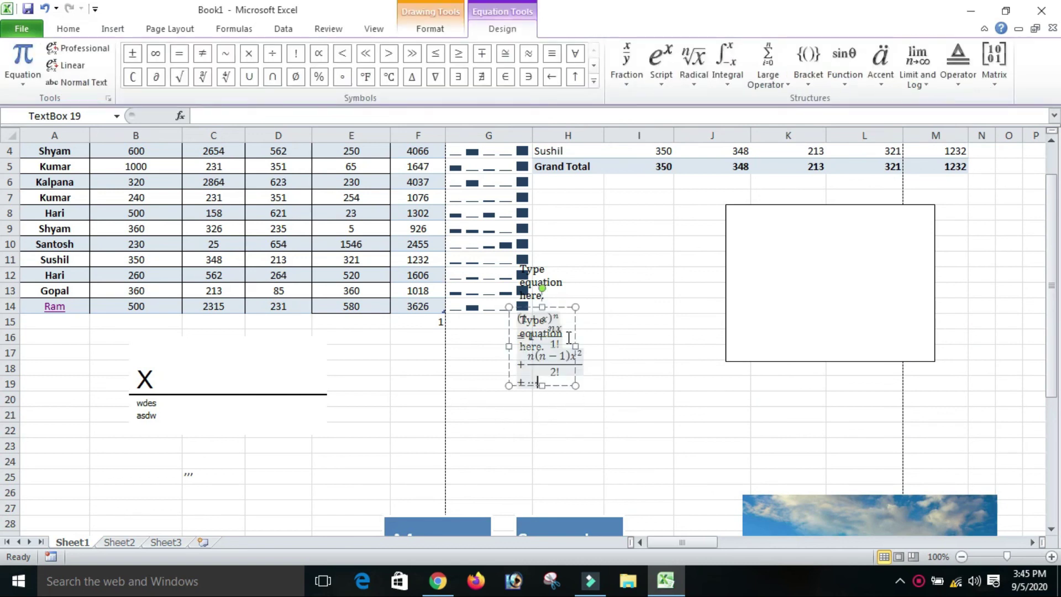
left_click_drag(562, 310, 805, 429)
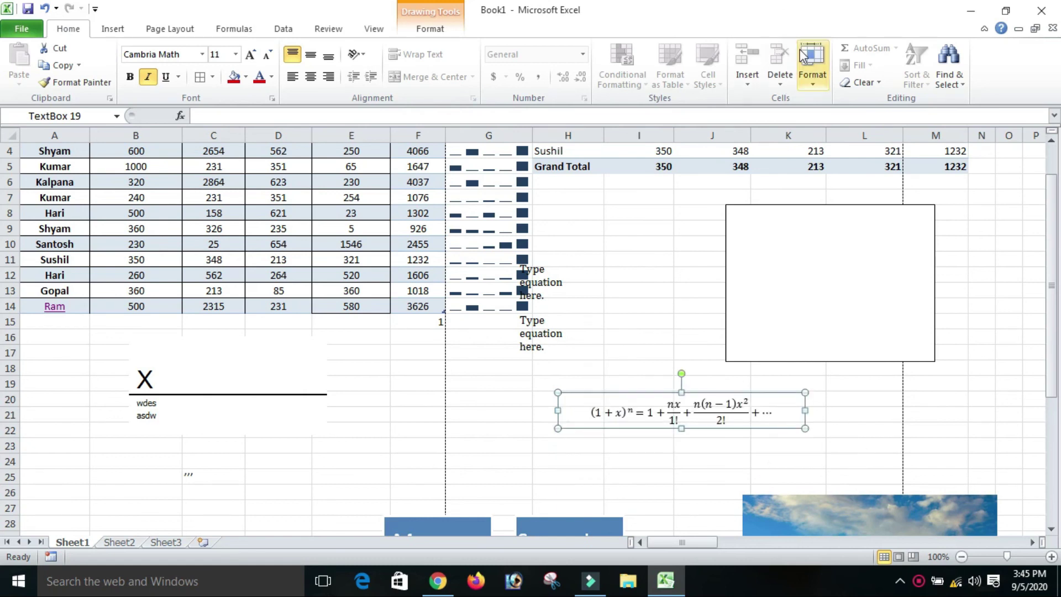
left_click(615, 276)
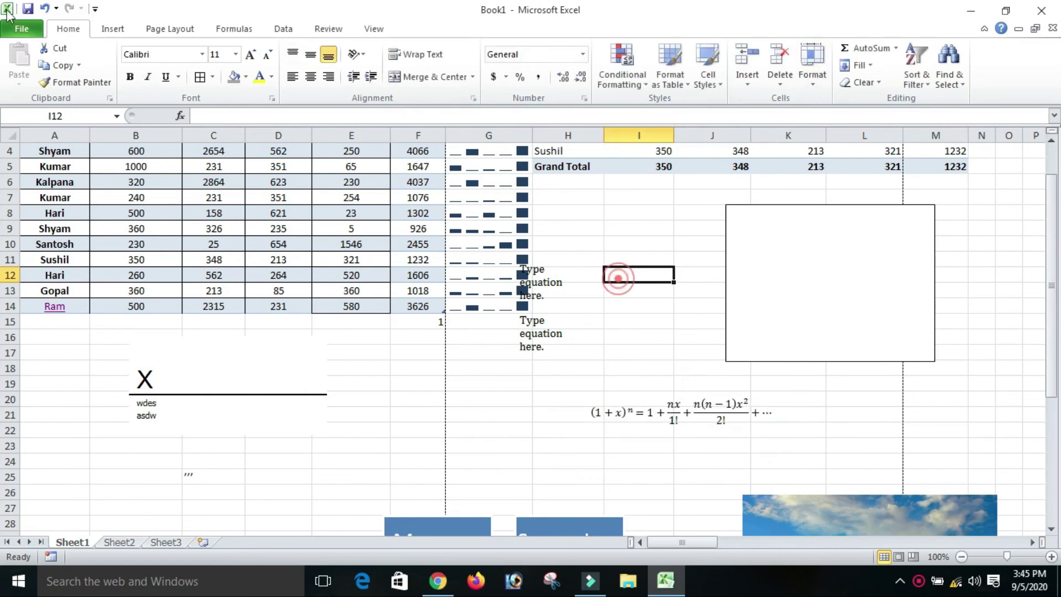
Insert another blank equation and replace its placeholder text with the Less-Than Or Equal To symbol (≤).
left_click(108, 29)
left_click(934, 58)
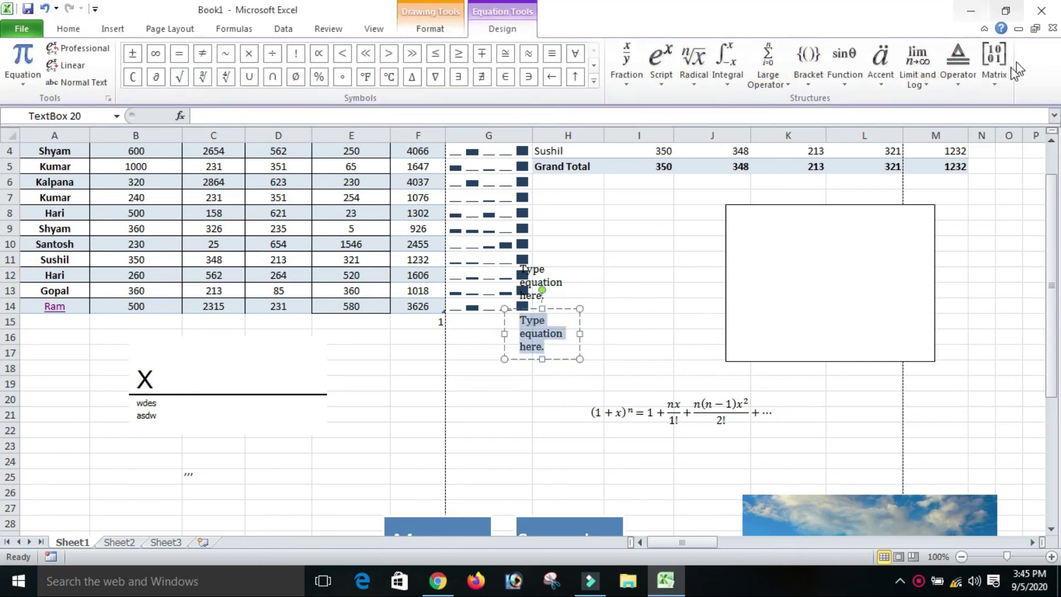
left_click(110, 29)
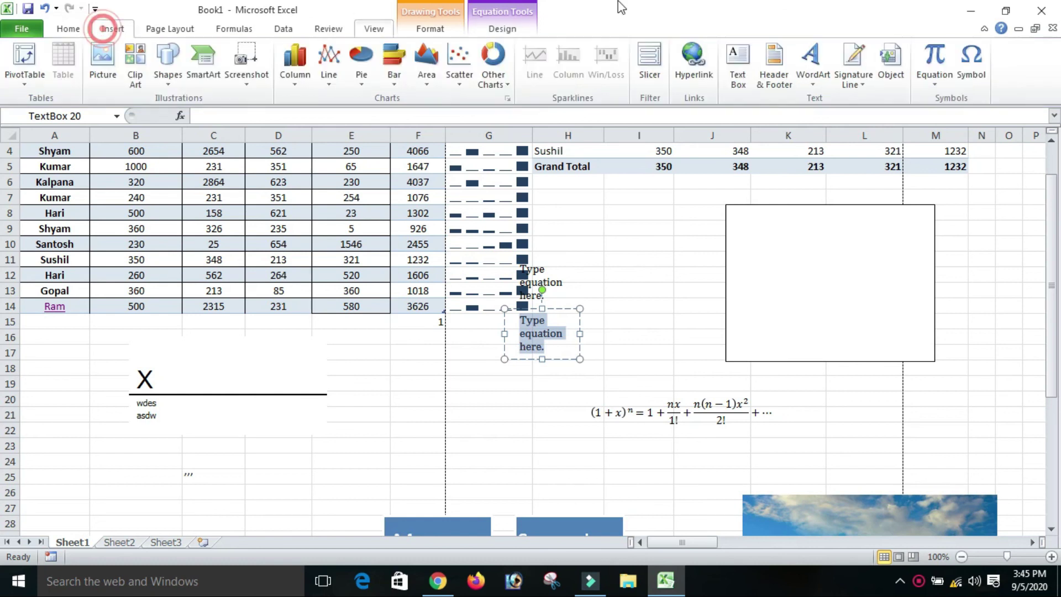
left_click(971, 61)
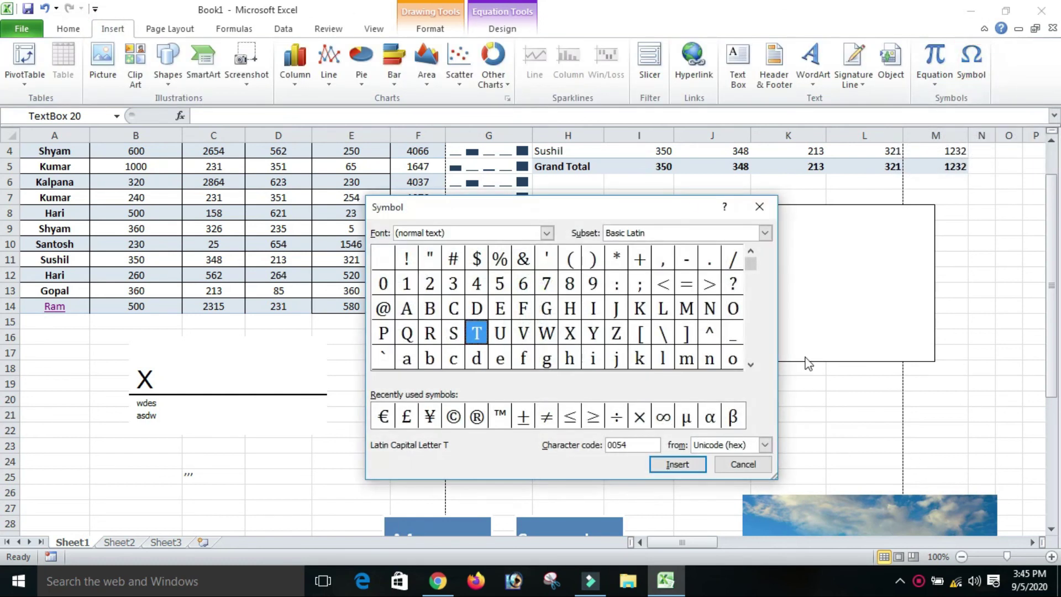
left_click_drag(751, 268, 755, 289)
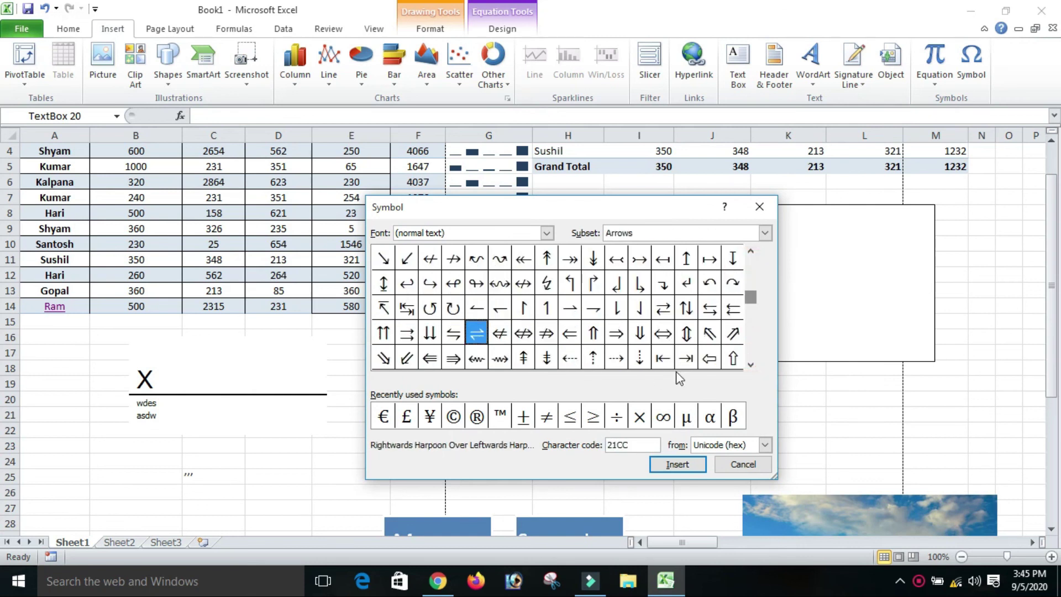
left_click(569, 418)
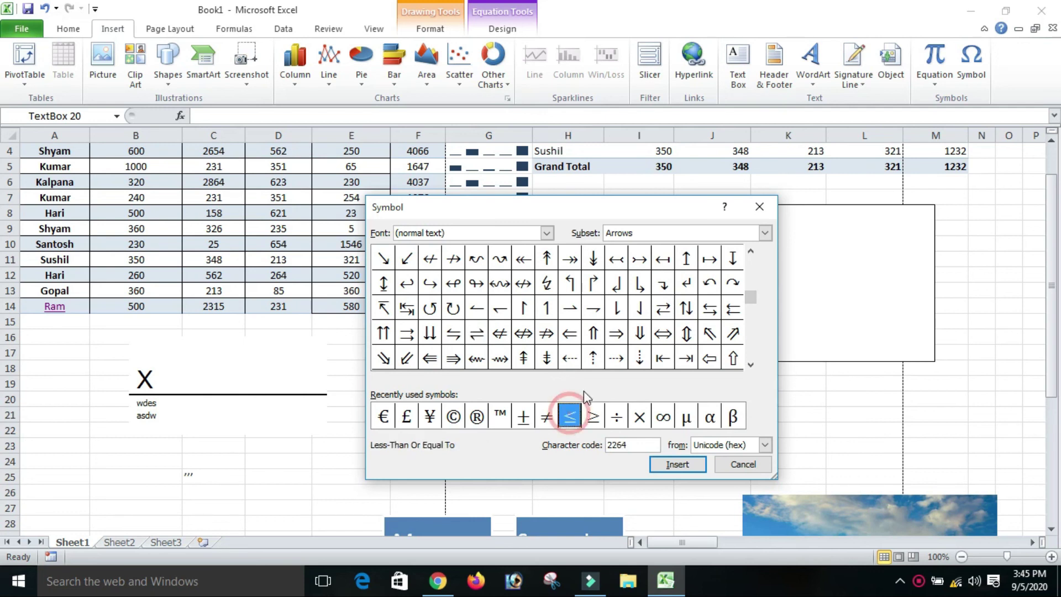
left_click(677, 464)
left_click(743, 465)
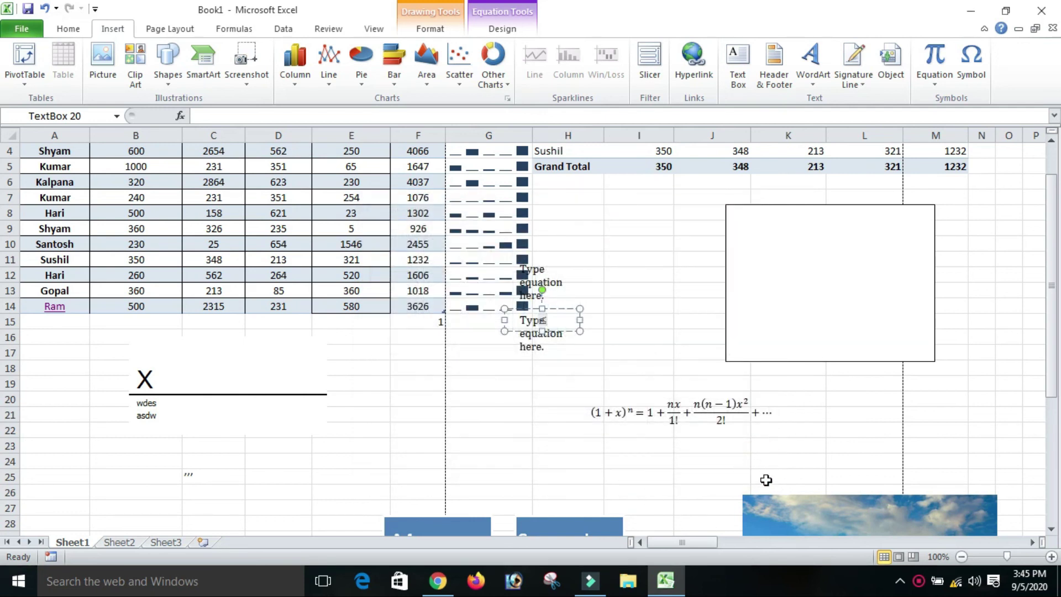
Move the ≤ equation box down beside the Expansion of a Sum equation, around G20 to H21.
left_click(557, 367)
left_click(548, 319)
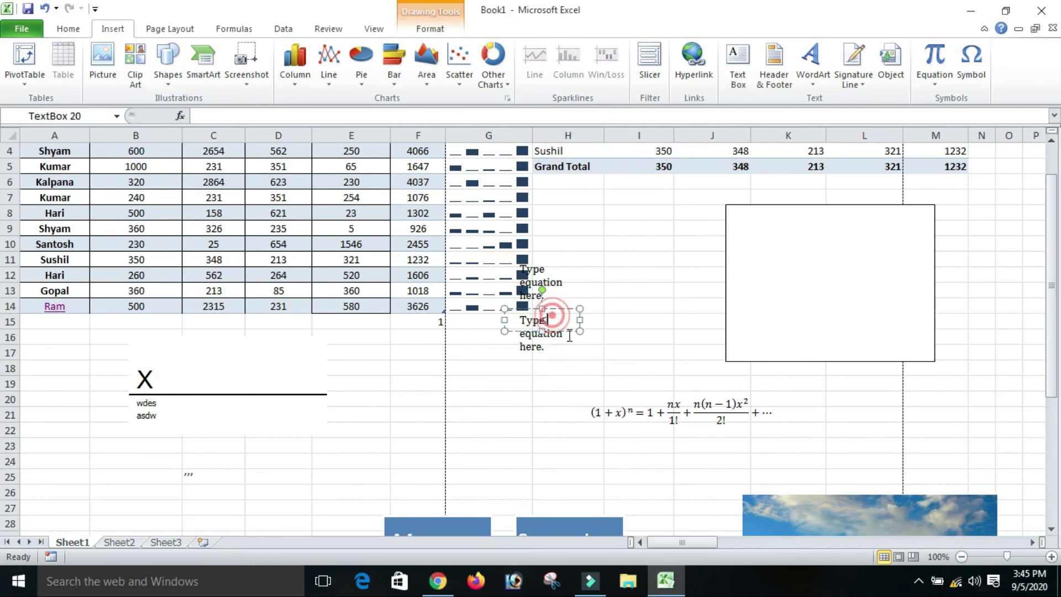
left_click_drag(570, 332, 564, 427)
left_click(552, 450)
Set the ≤ symbol's font size to 80 and place its box beside the signature line, around E18 to F25.
left_click(544, 416)
left_click(544, 417)
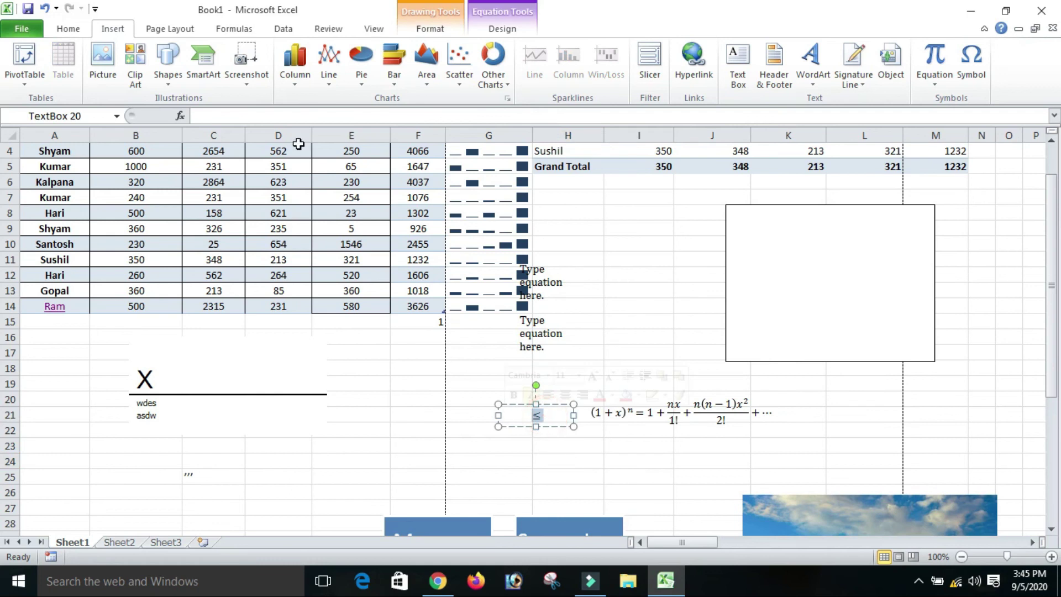
left_click(69, 29)
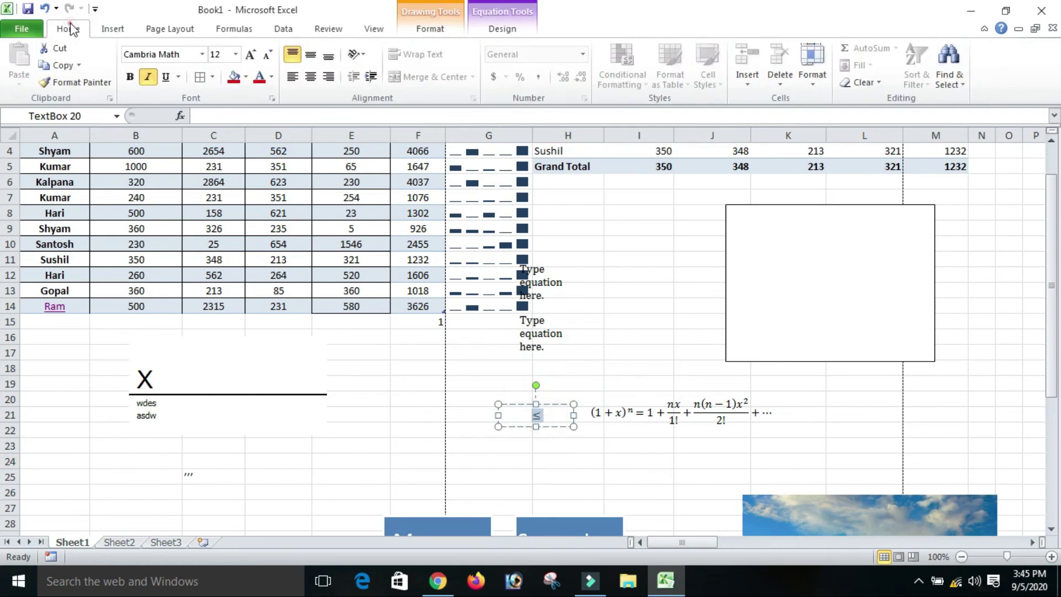
left_click(235, 54)
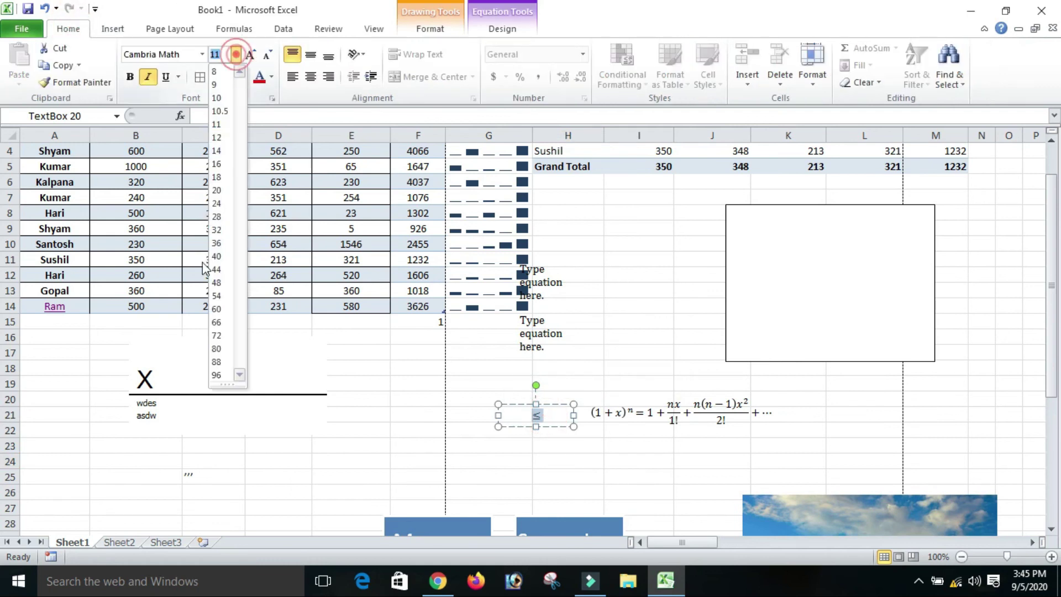
left_click(216, 348)
left_click(497, 422)
left_click_drag(504, 404, 349, 369)
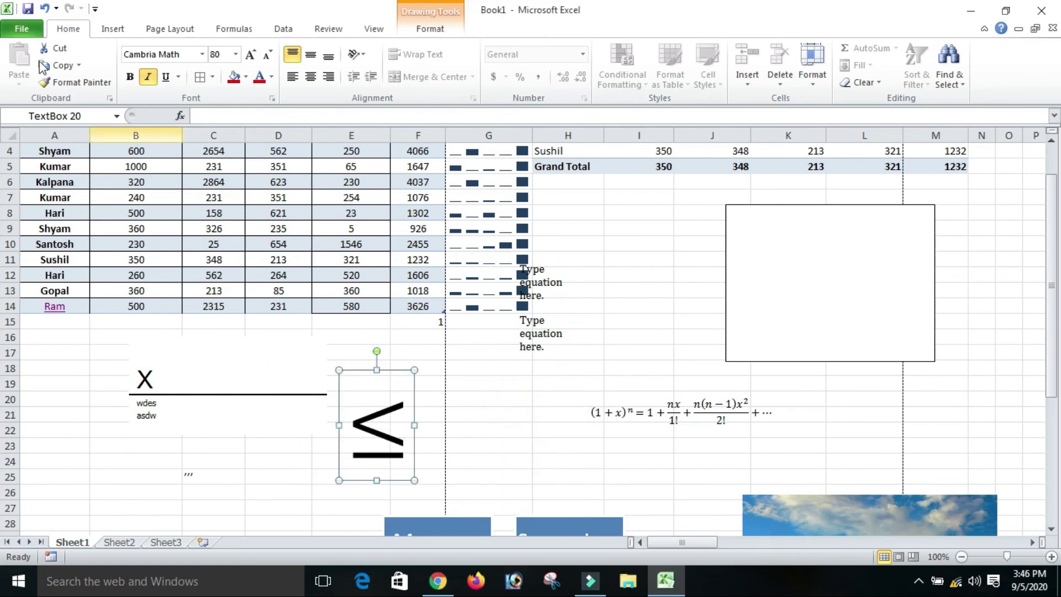
left_click(110, 28)
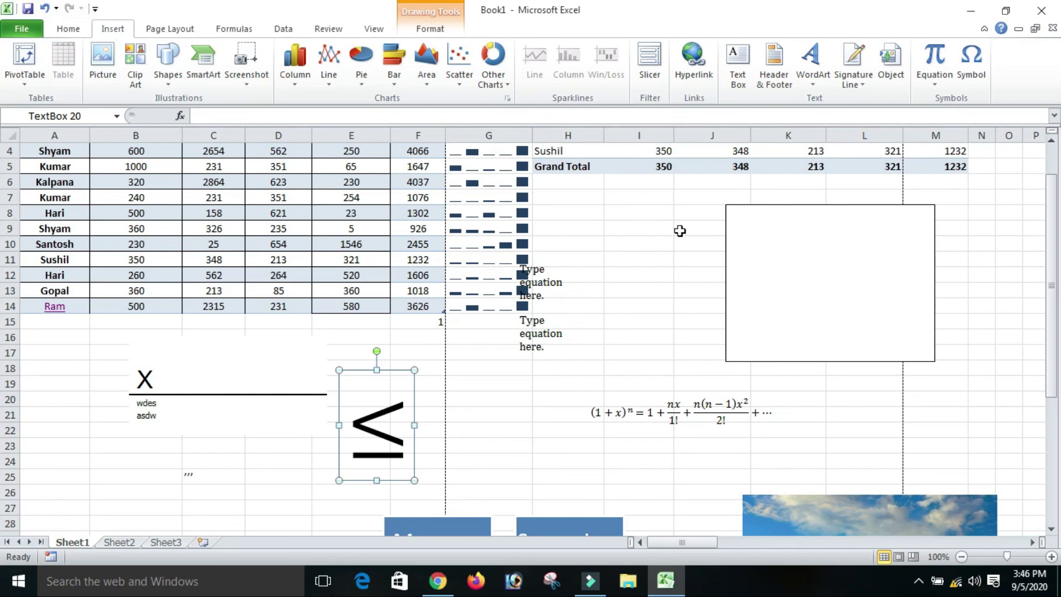